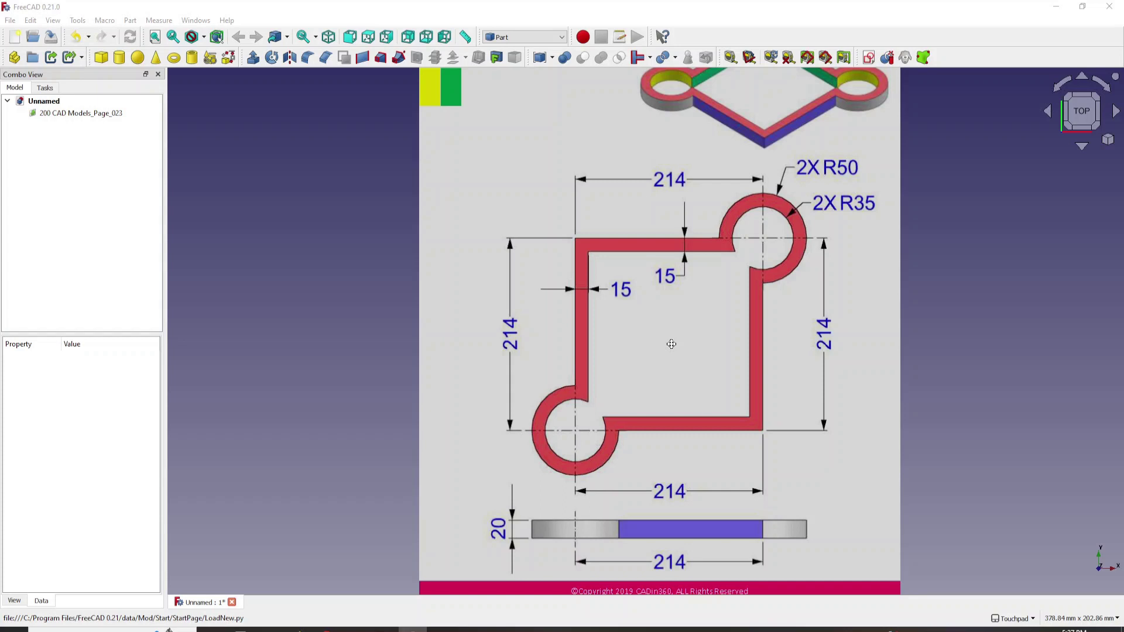
Zoom around the imported exercise 23 reference image so the whole drawing page is visible
scroll(671, 344, "down", 1)
scroll(605, 115, "up", 2)
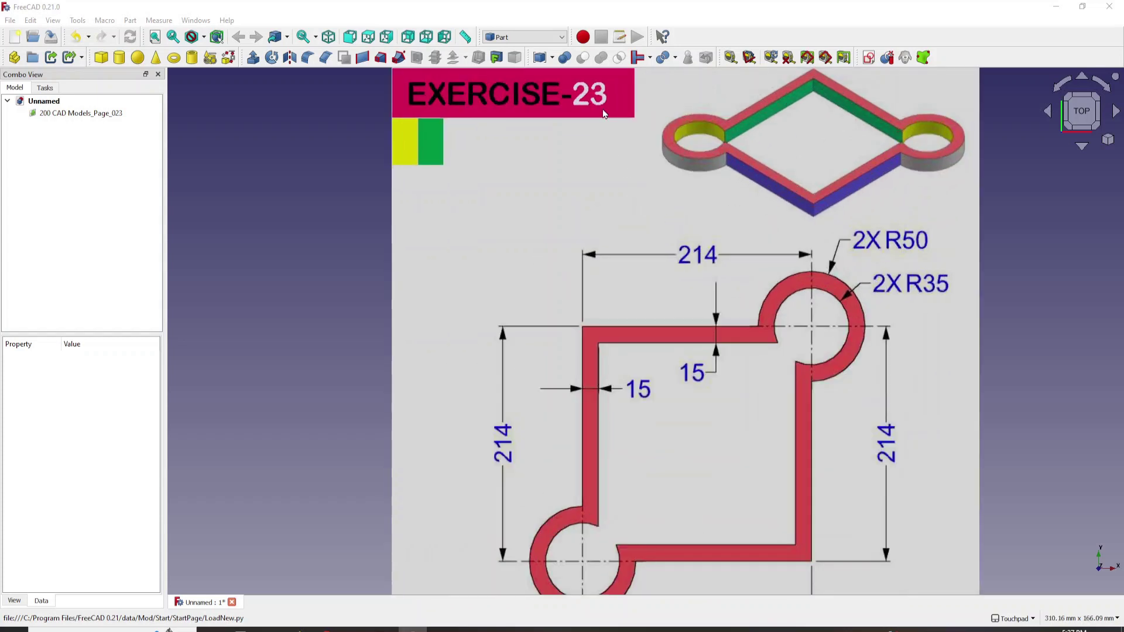
scroll(663, 174, "down", 2)
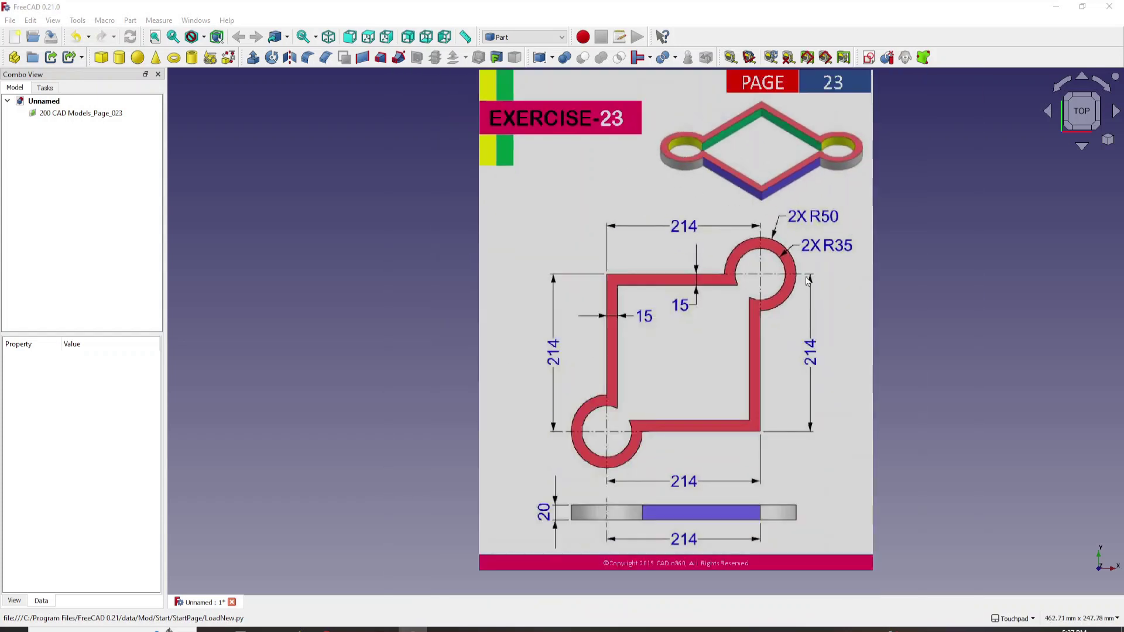
Calibrate the reference image so the bottom dimension's arrow tips measure 214 mm
double_click(113, 114)
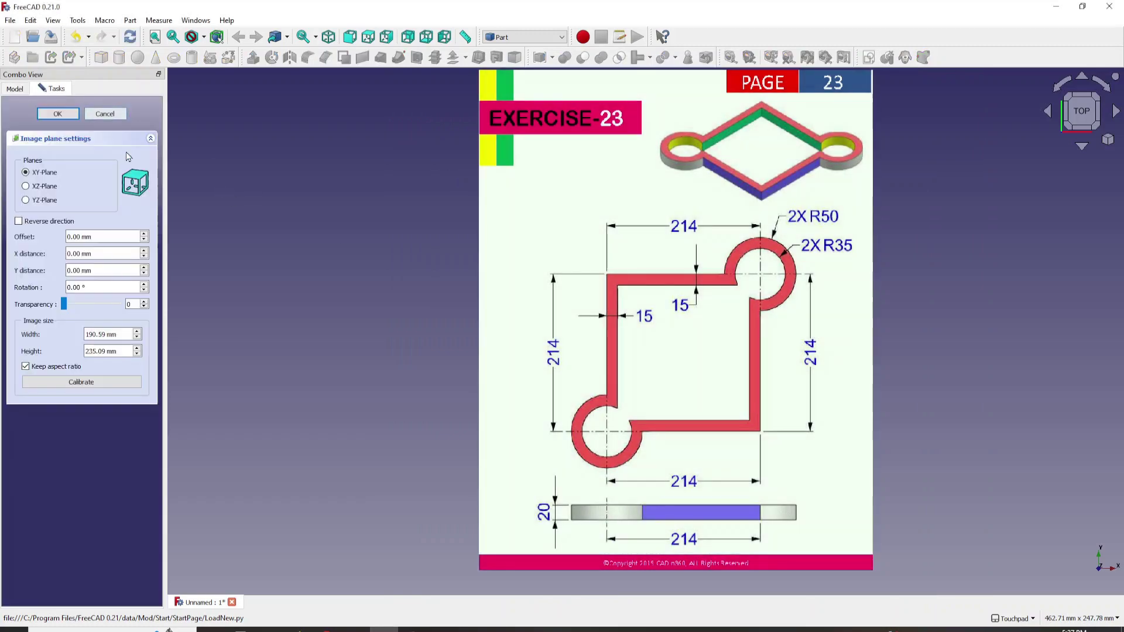
scroll(595, 519, "up", 2)
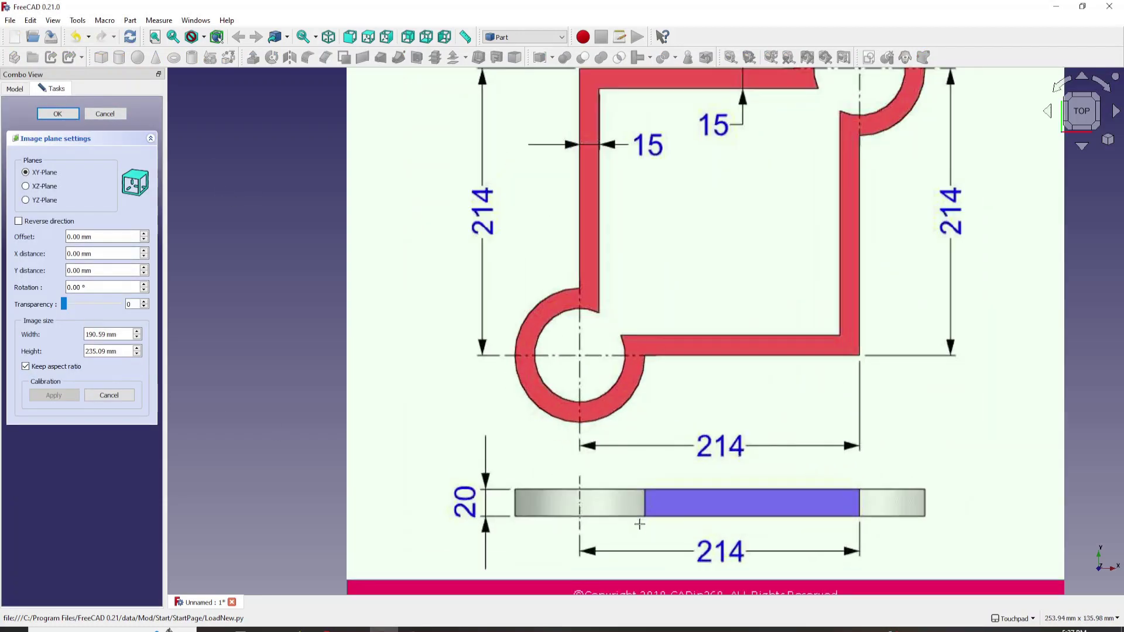
scroll(644, 463, "up", 3)
scroll(527, 433, "down", 2)
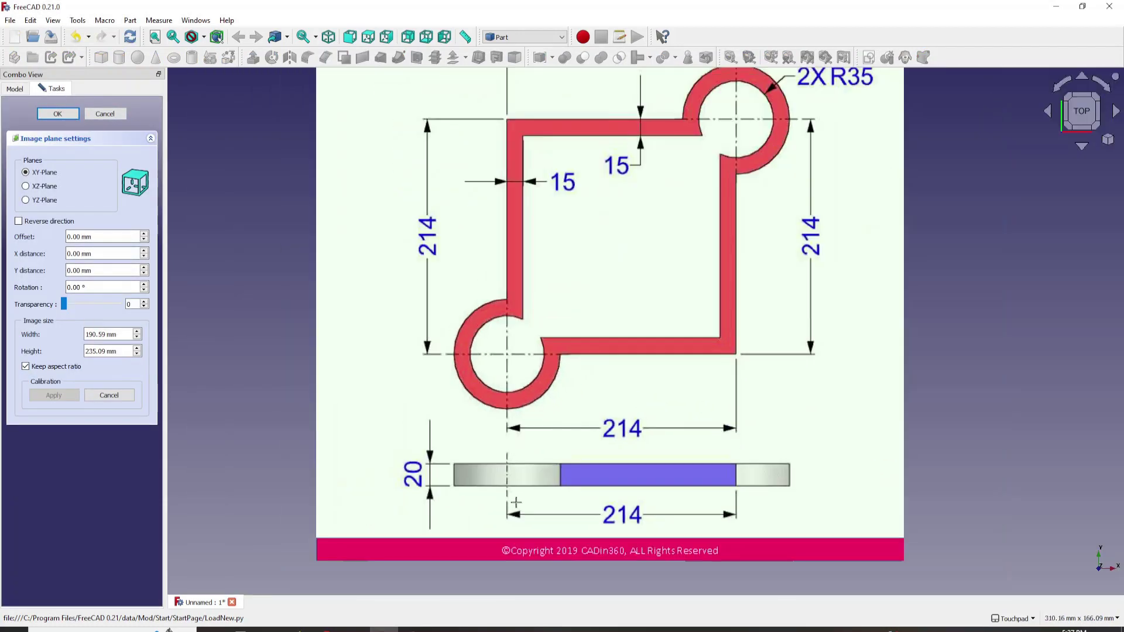
scroll(514, 514, "up", 3)
scroll(501, 518, "up", 3)
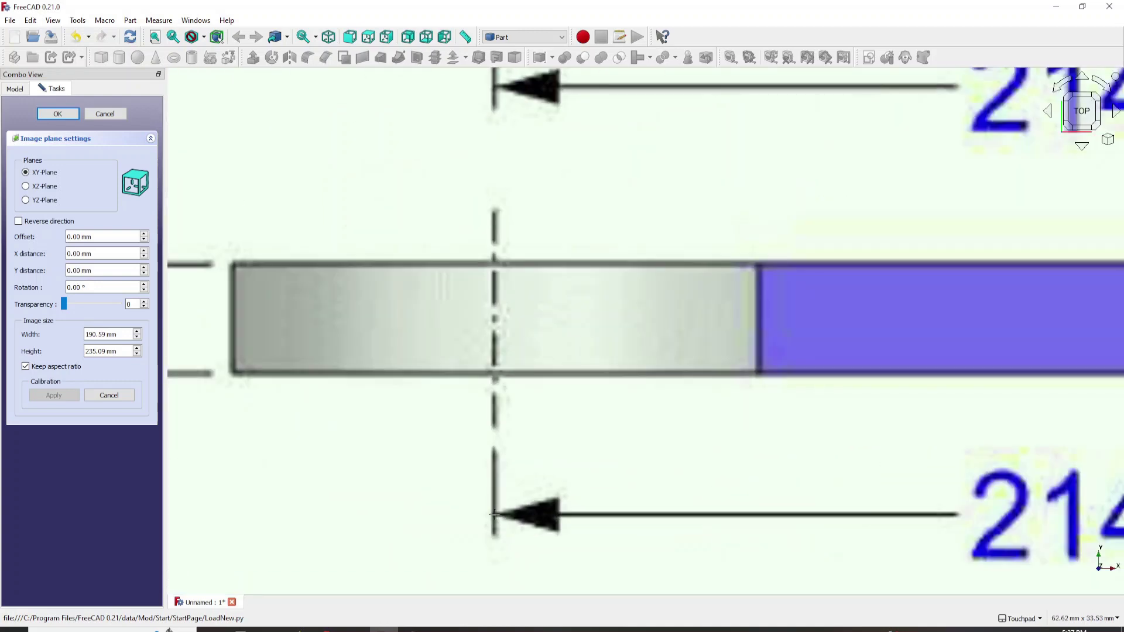
left_click(494, 514)
scroll(472, 513, "down", 3)
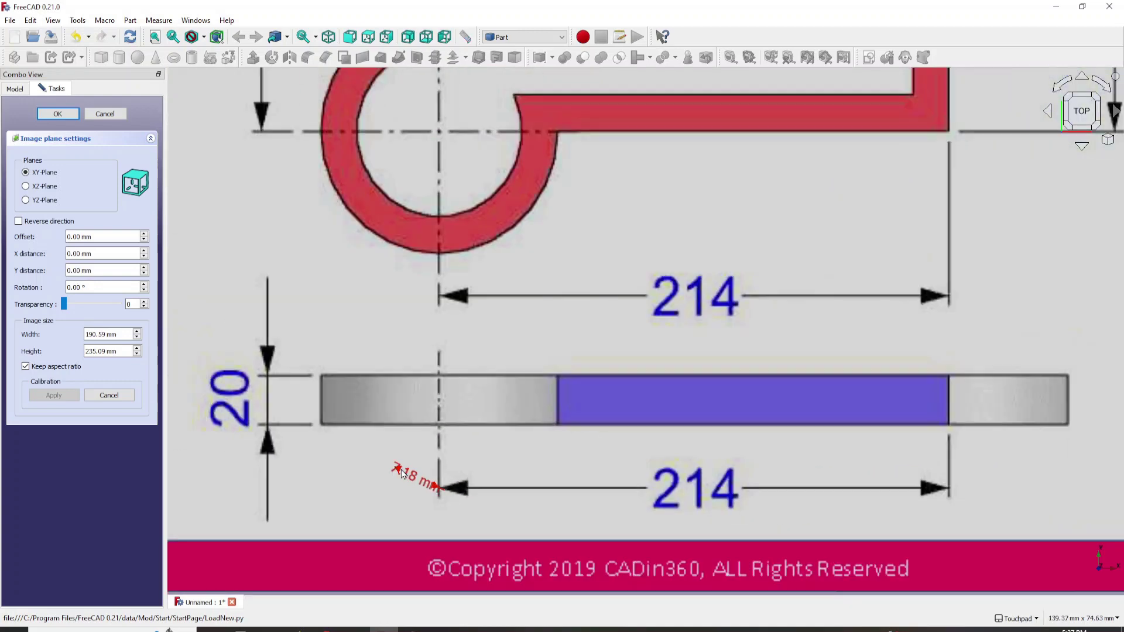
scroll(930, 498, "up", 3)
scroll(945, 493, "up", 1)
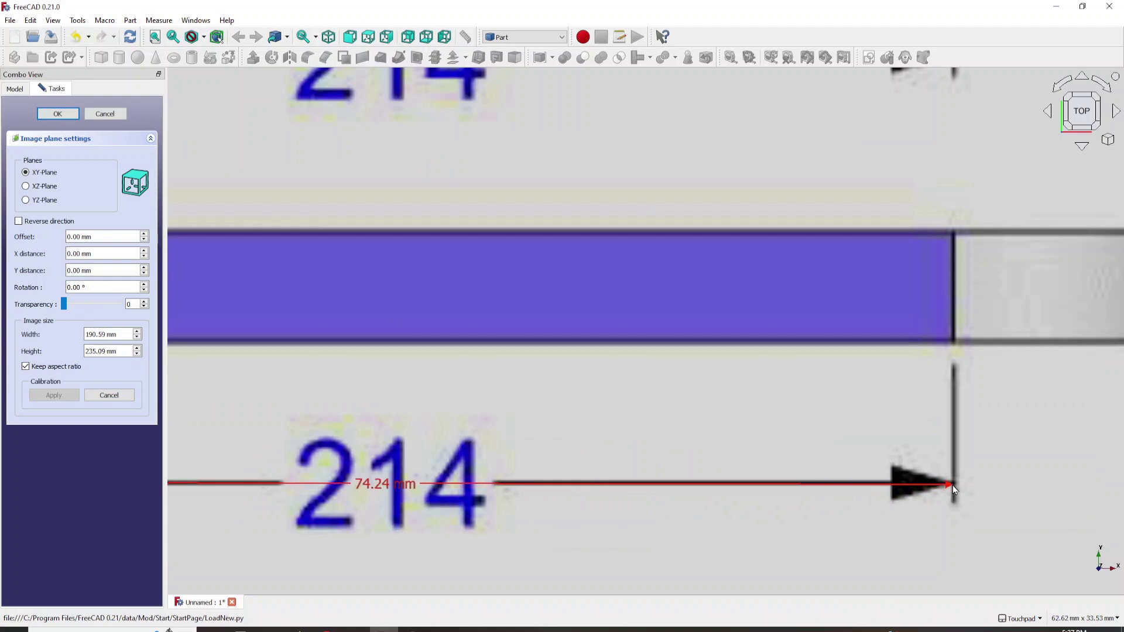
left_click(953, 485)
scroll(890, 477, "down", 3)
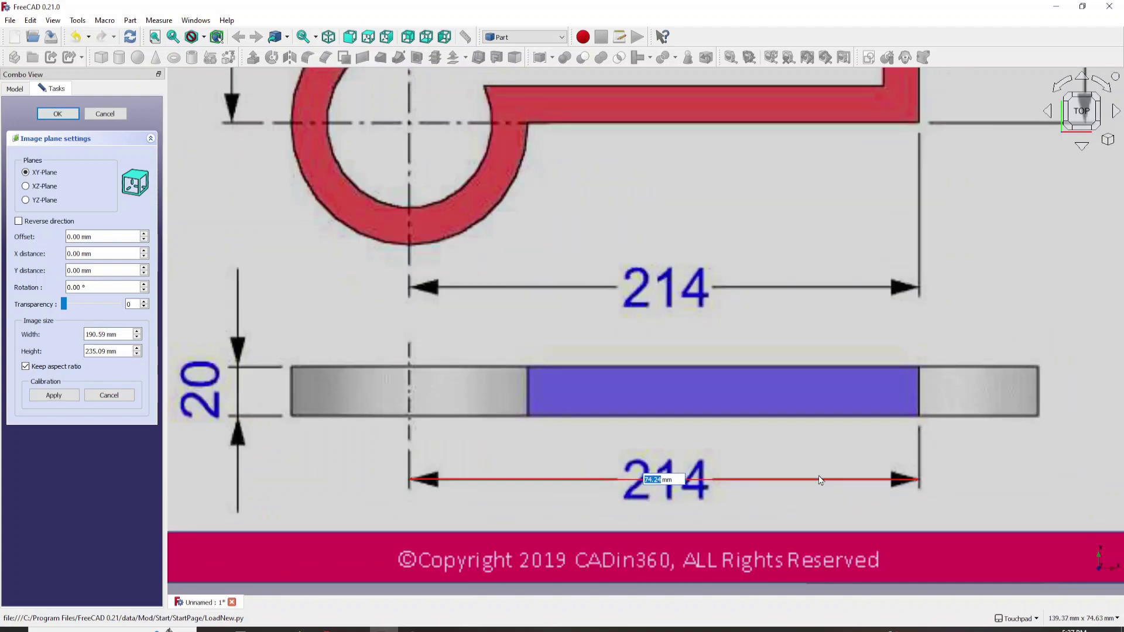
type("214")
key("Return")
Set the image plane transparency to 50 and apply the settings
scroll(638, 430, "down", 5)
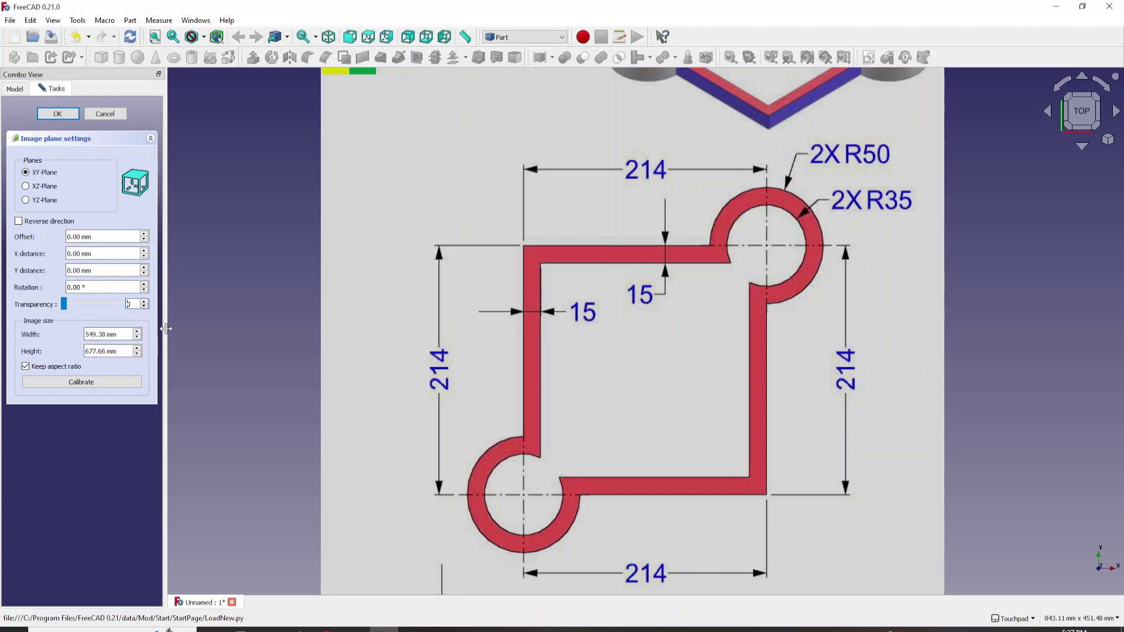
type("0")
left_click(57, 113)
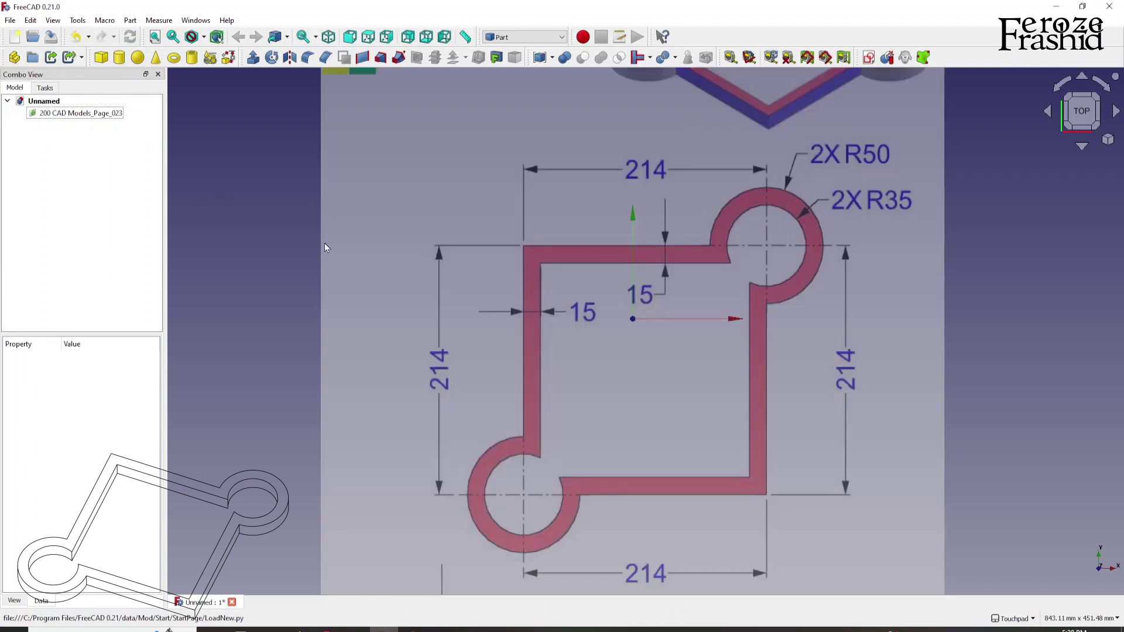
Transform the reference image right and up until the lower-left ring centre sits on the origin
right_click(70, 113)
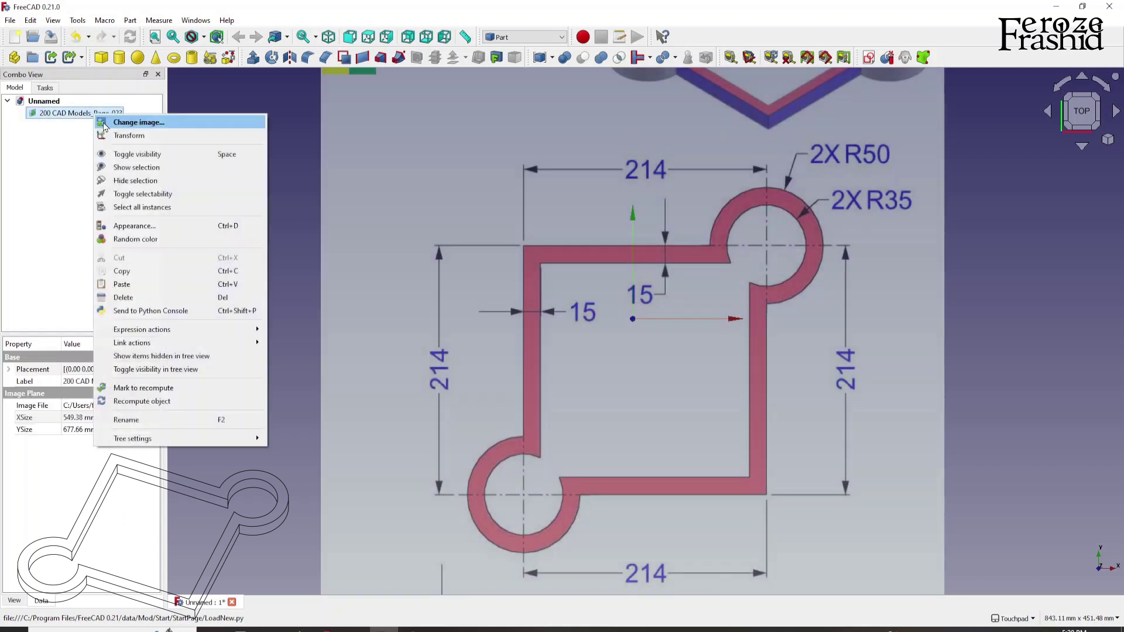
left_click(111, 133)
left_click_drag(767, 306, 875, 308)
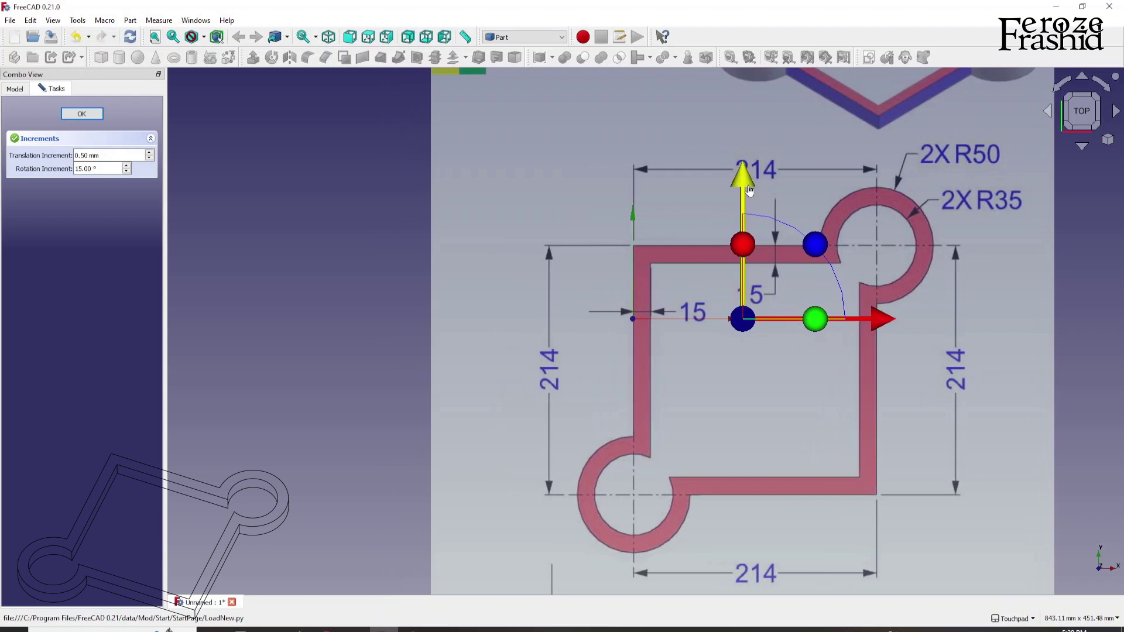
left_click_drag(738, 189, 737, 78)
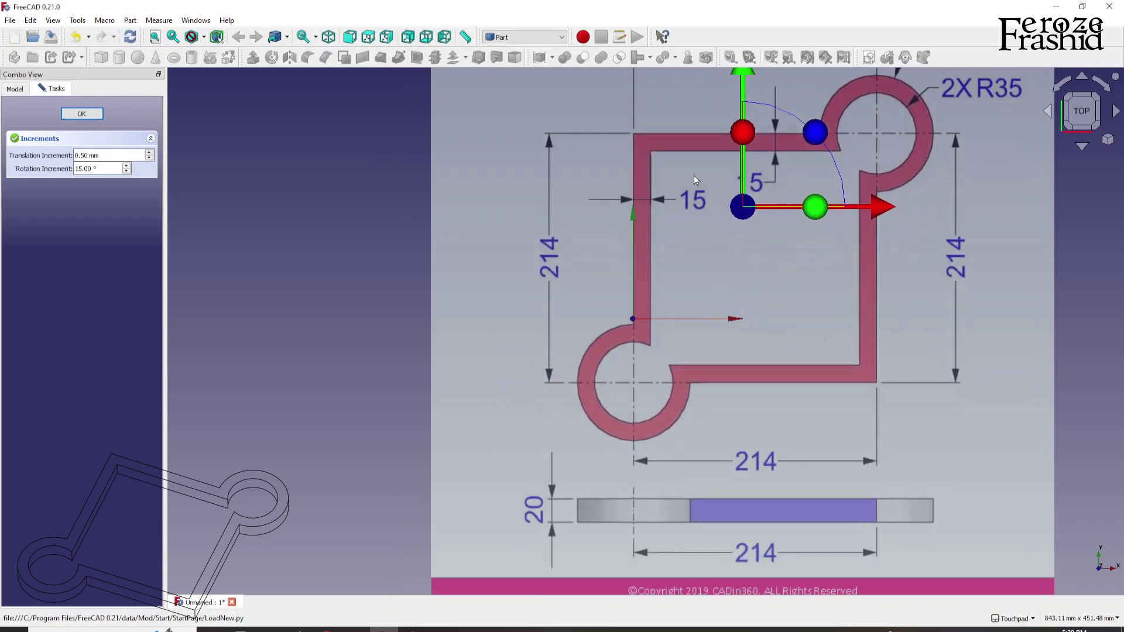
scroll(747, 155, "up", 2)
left_click_drag(746, 155, 736, 75)
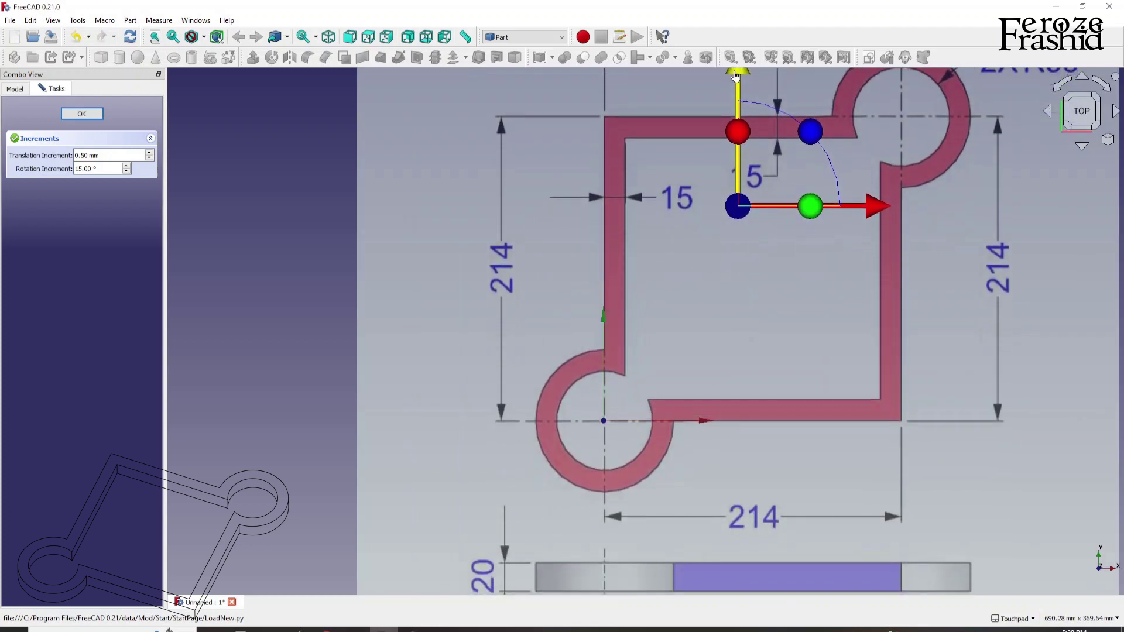
left_click_drag(736, 75, 736, 73)
left_click(82, 113)
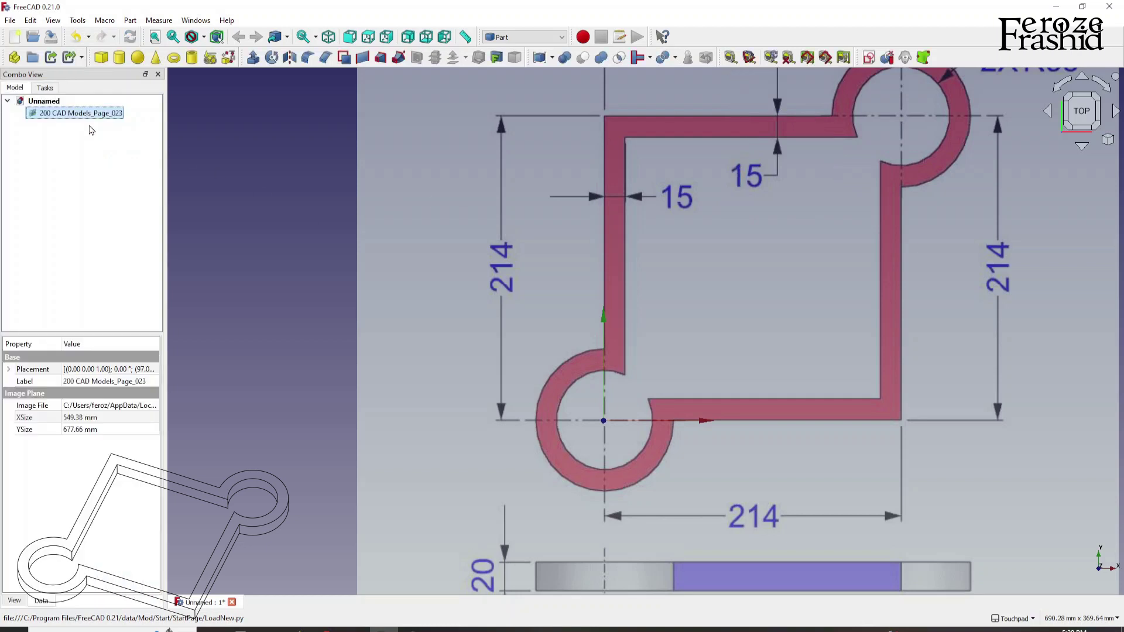
left_click(283, 287)
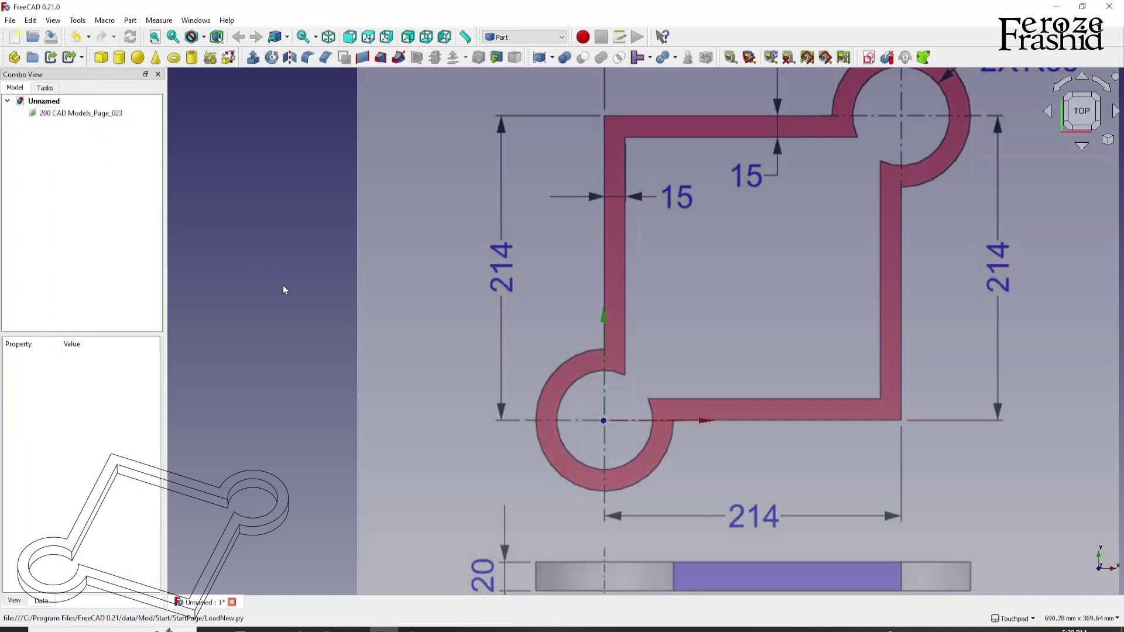
Zoom out to fit the whole reference drawing and bring up the workbench list
scroll(376, 273, "down", 2)
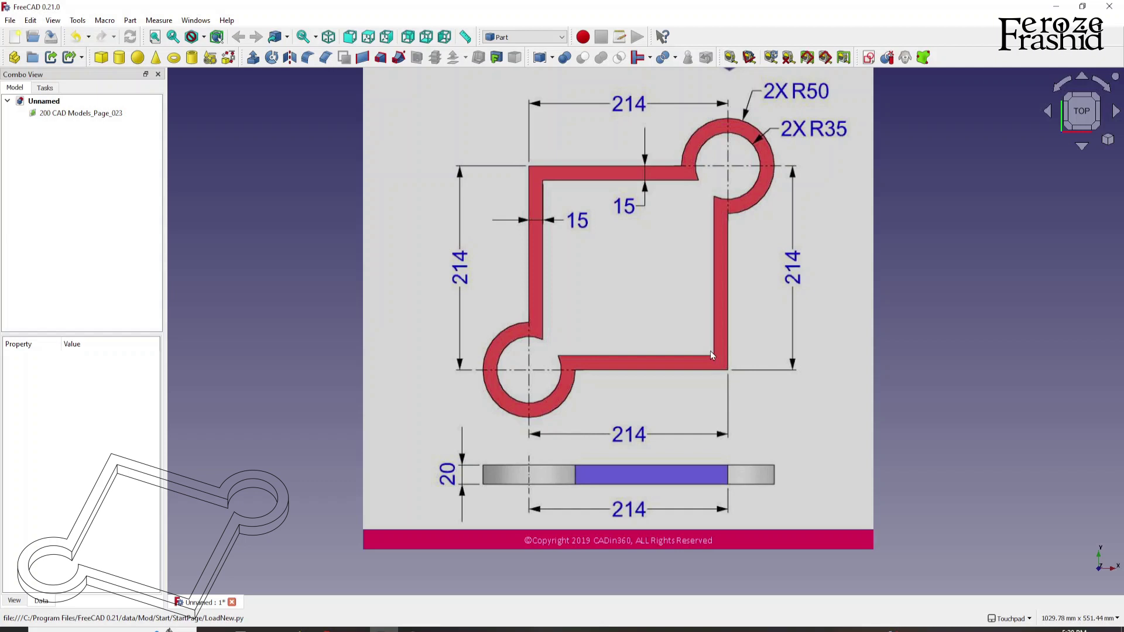
left_click(533, 40)
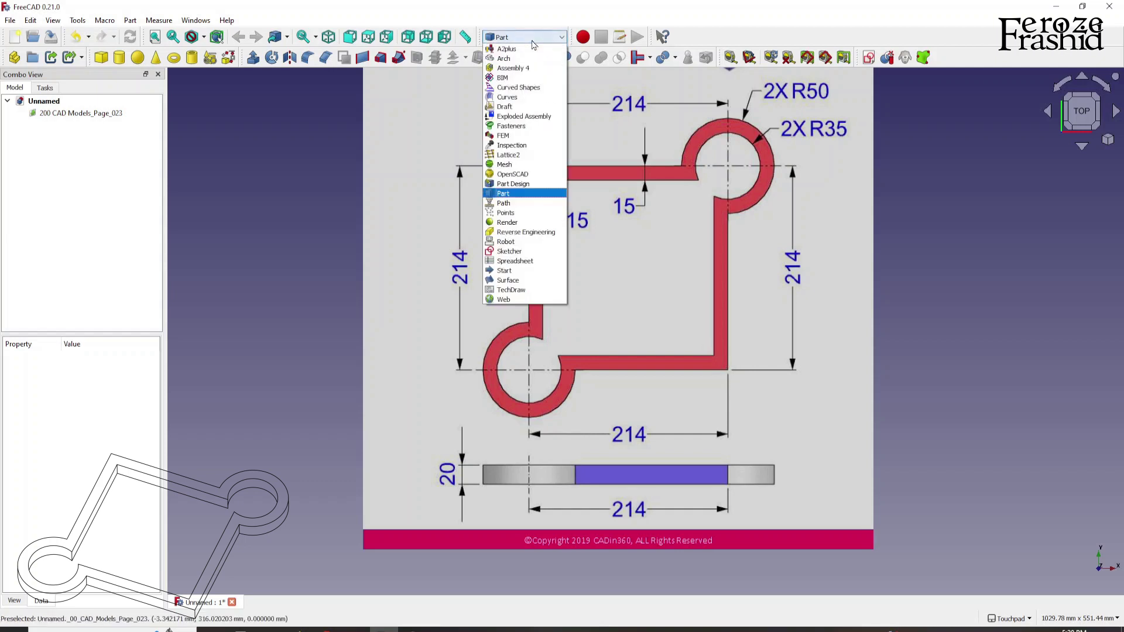
Switch to Part Design, create a Body, and start a sketch on the XY plane
left_click(537, 186)
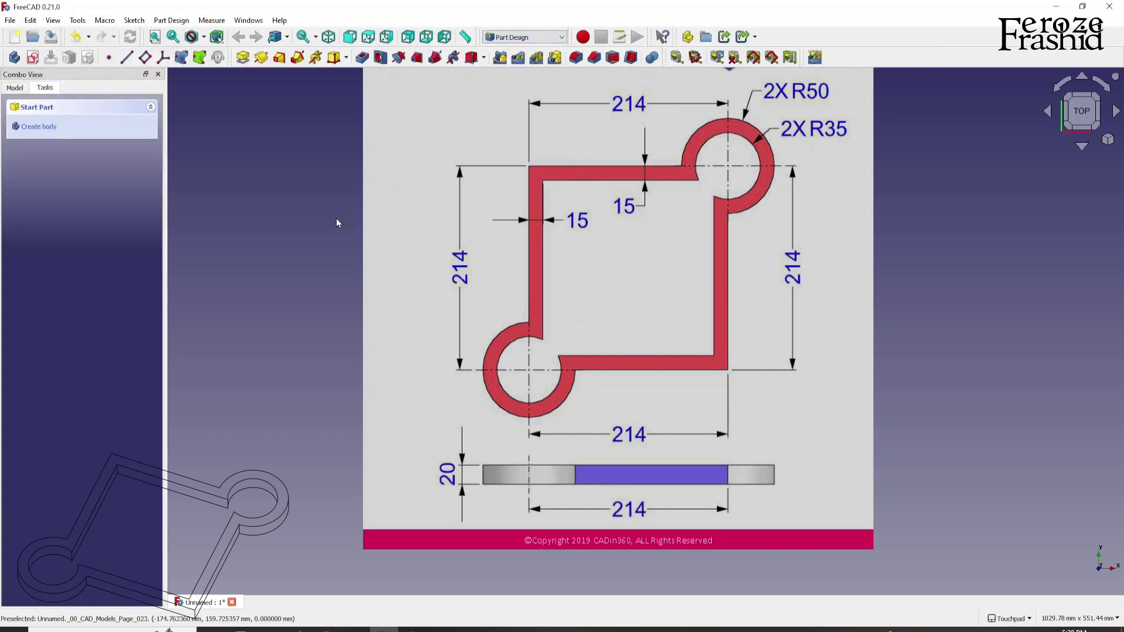
left_click(37, 127)
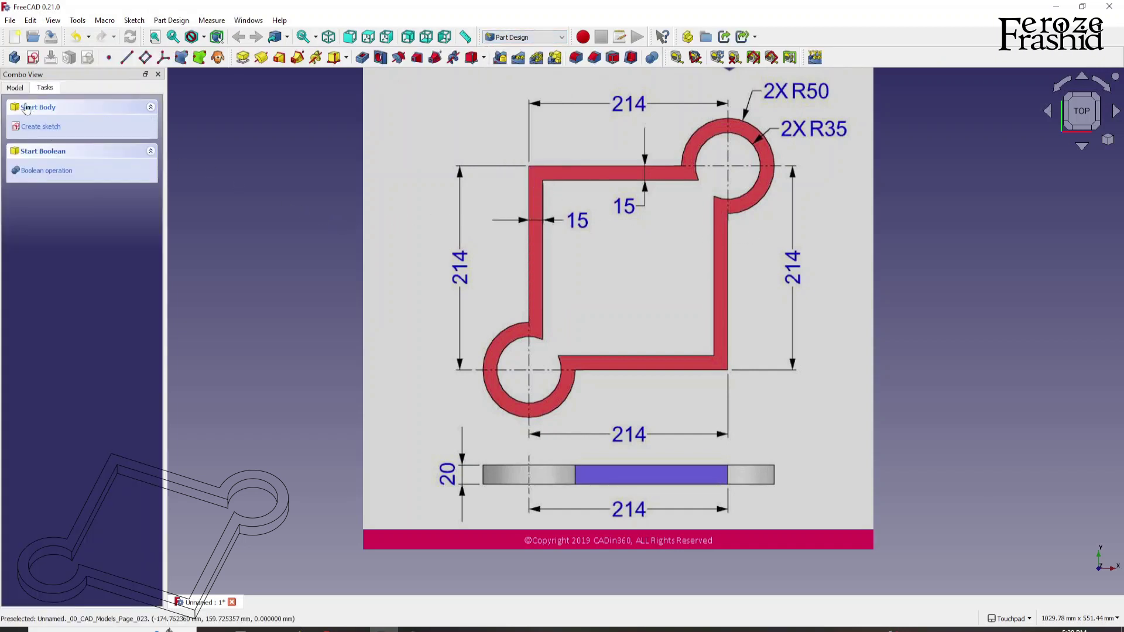
left_click(20, 89)
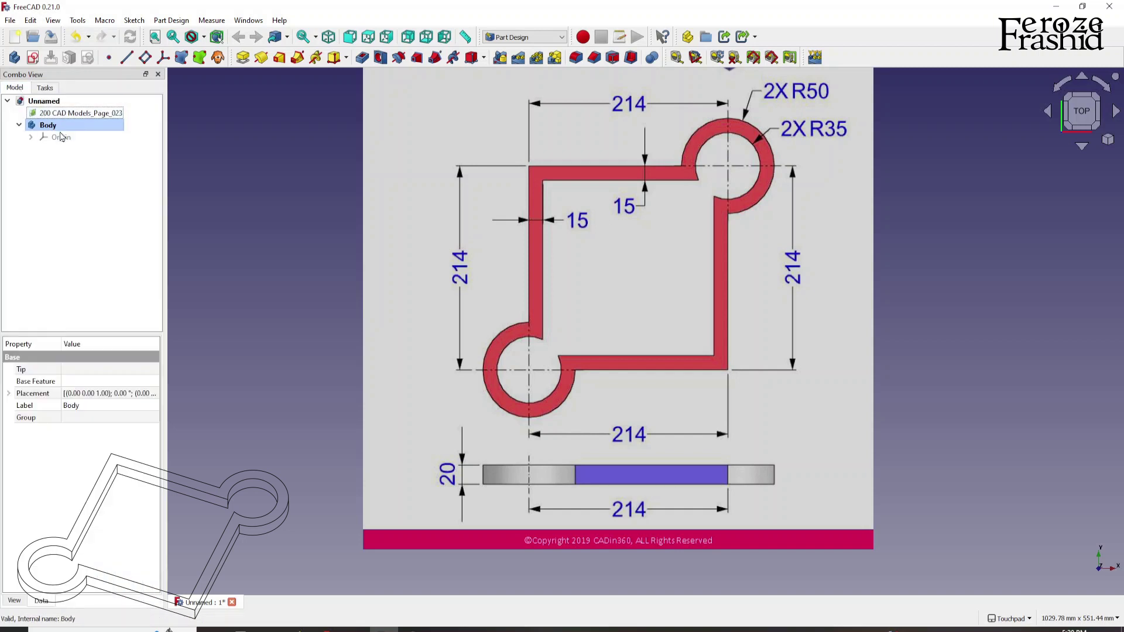
left_click(33, 57)
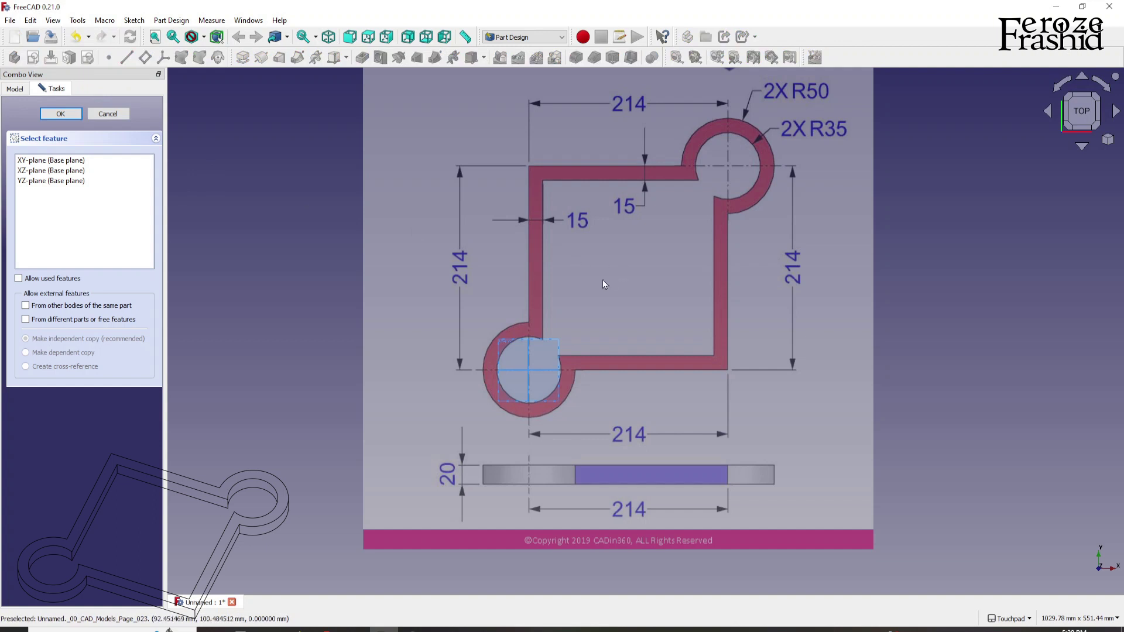
left_click(75, 162)
left_click(60, 113)
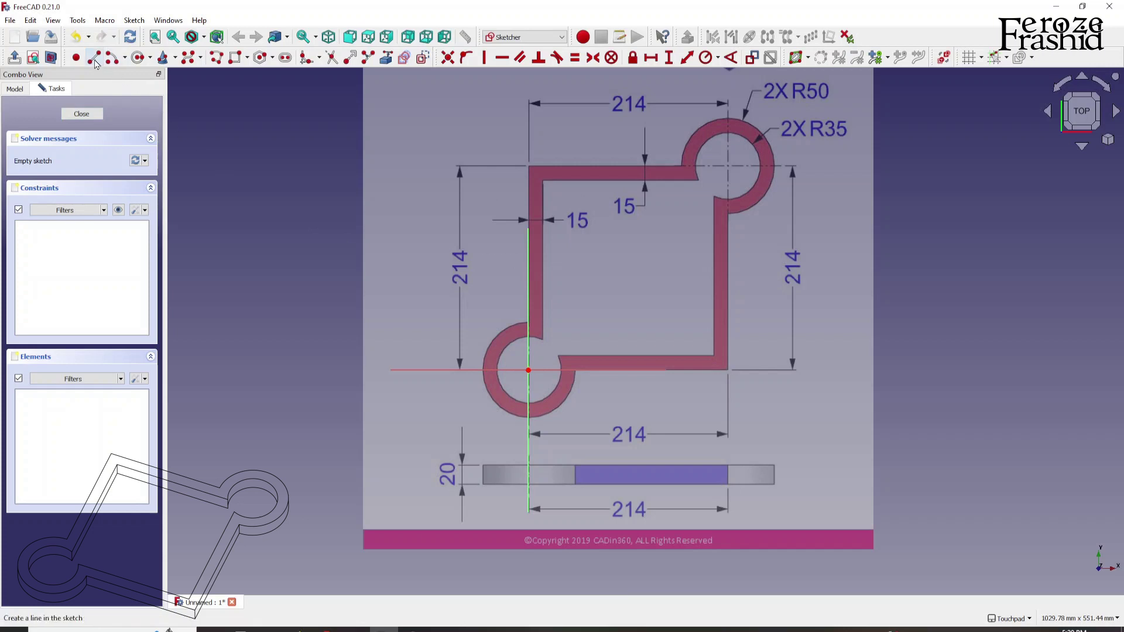
Polyline the outer left edge, ring arc, bottom edge and short bottom-right diagonal
left_click(217, 62)
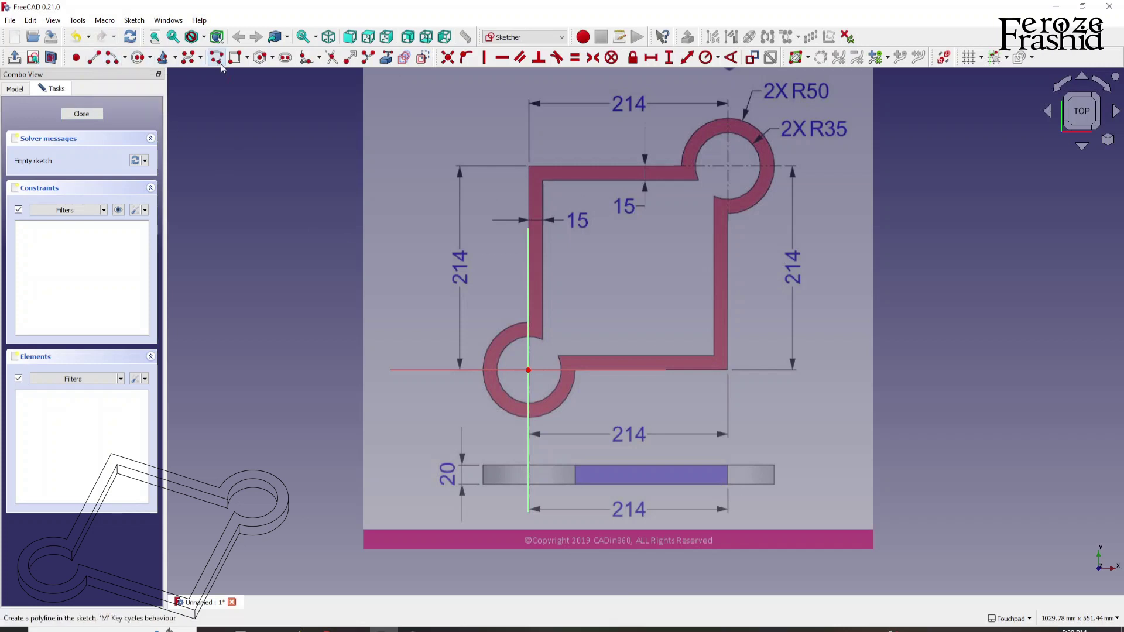
left_click(528, 166)
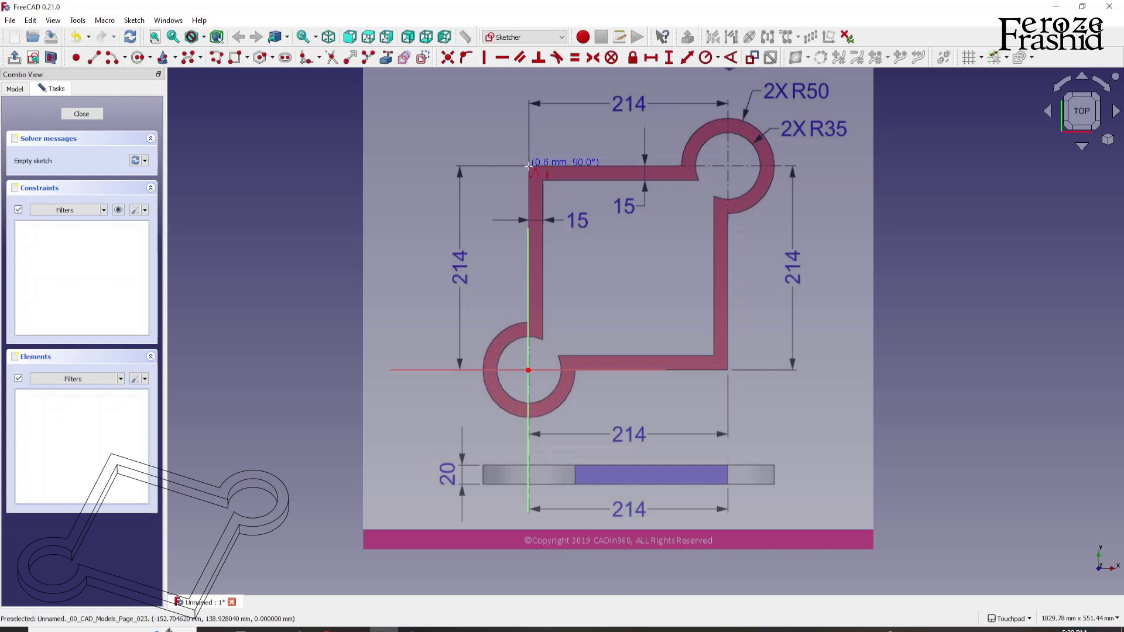
left_click(528, 324)
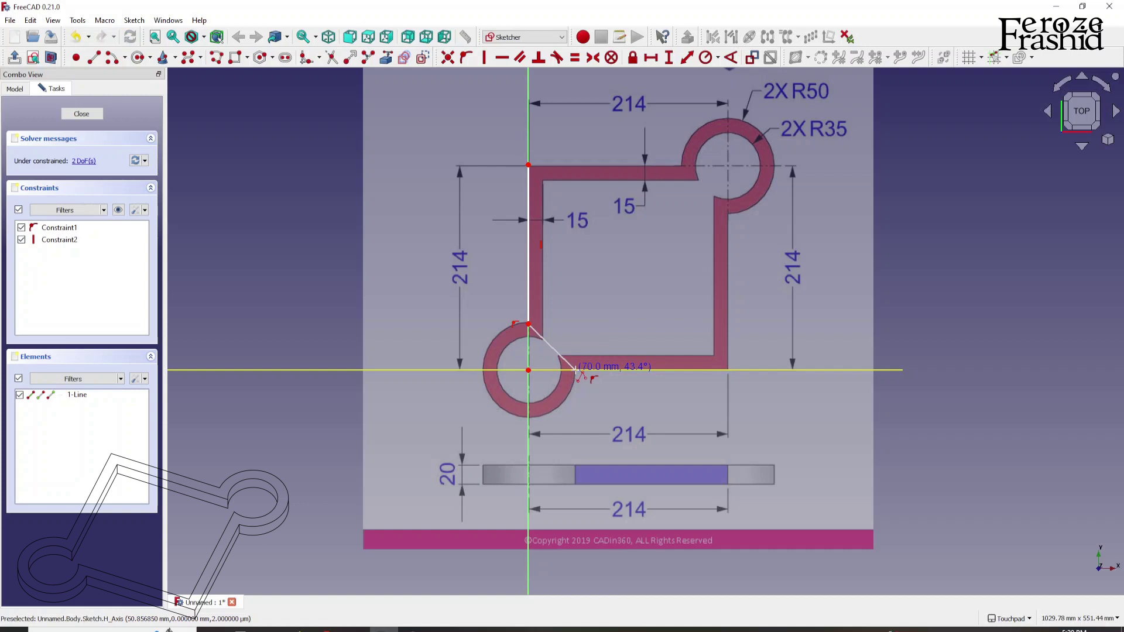
key("m")
key("m")
key("m")
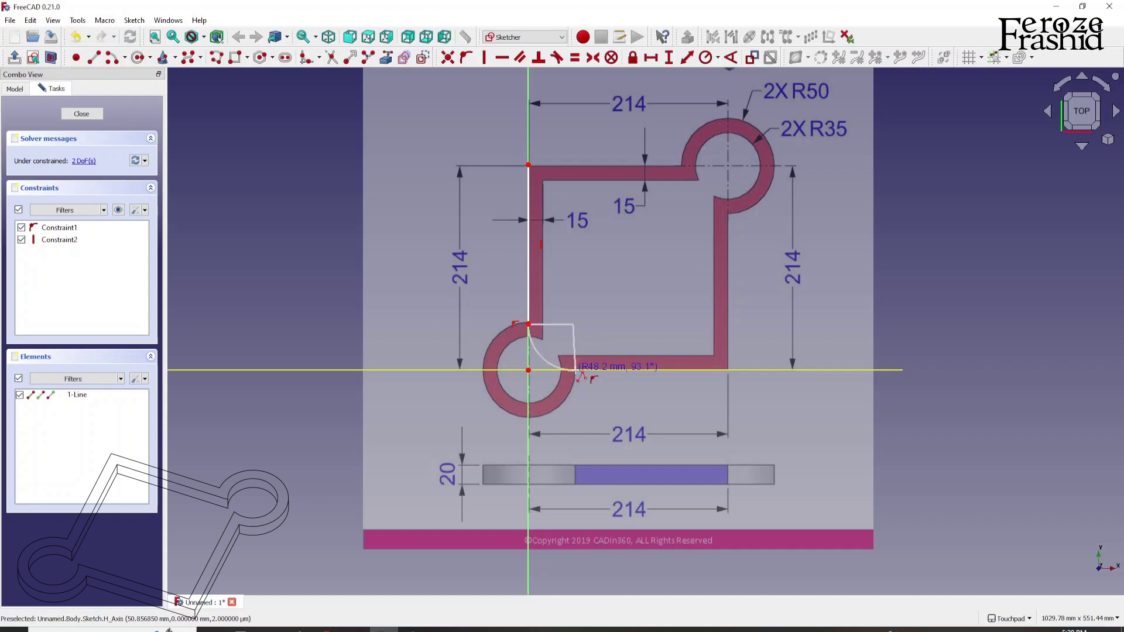
key("m")
key("m")
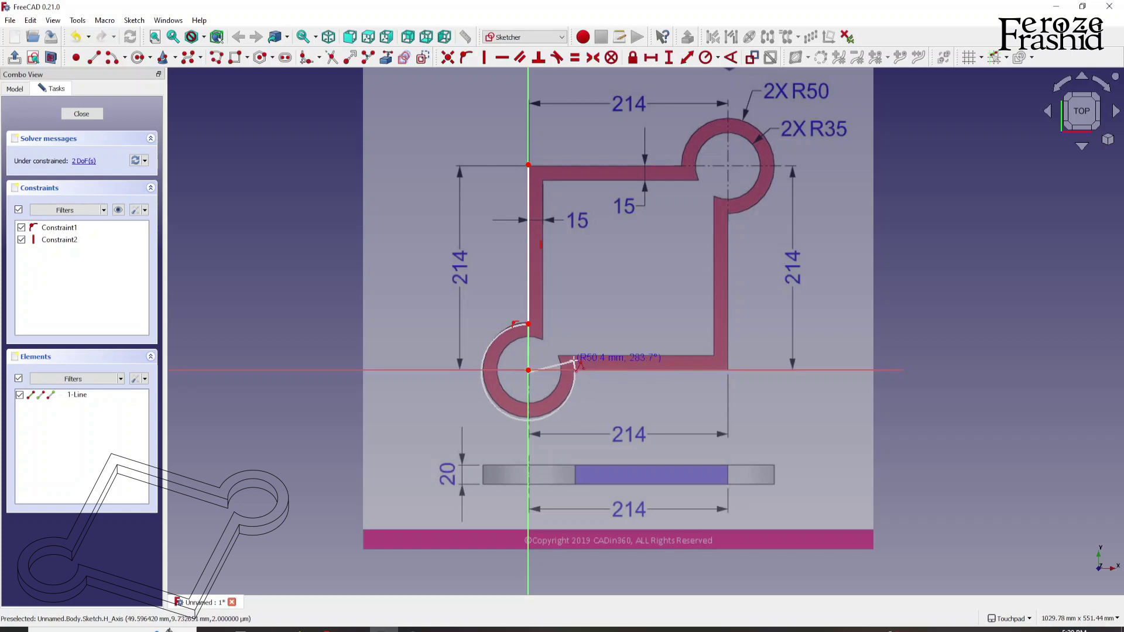
left_click(574, 369)
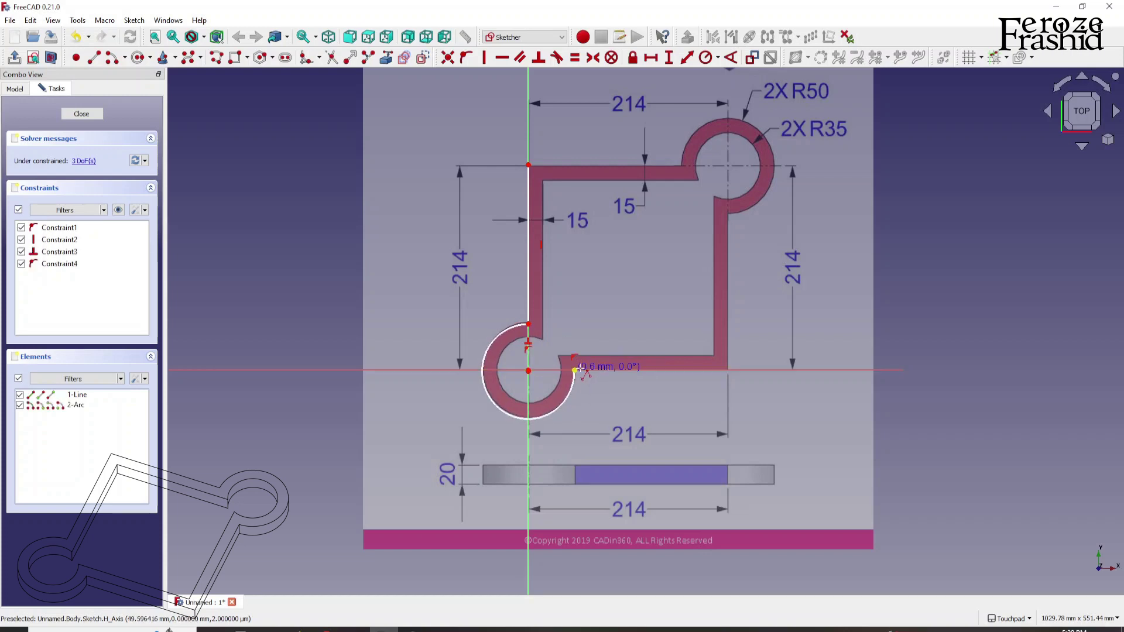
left_click(729, 372)
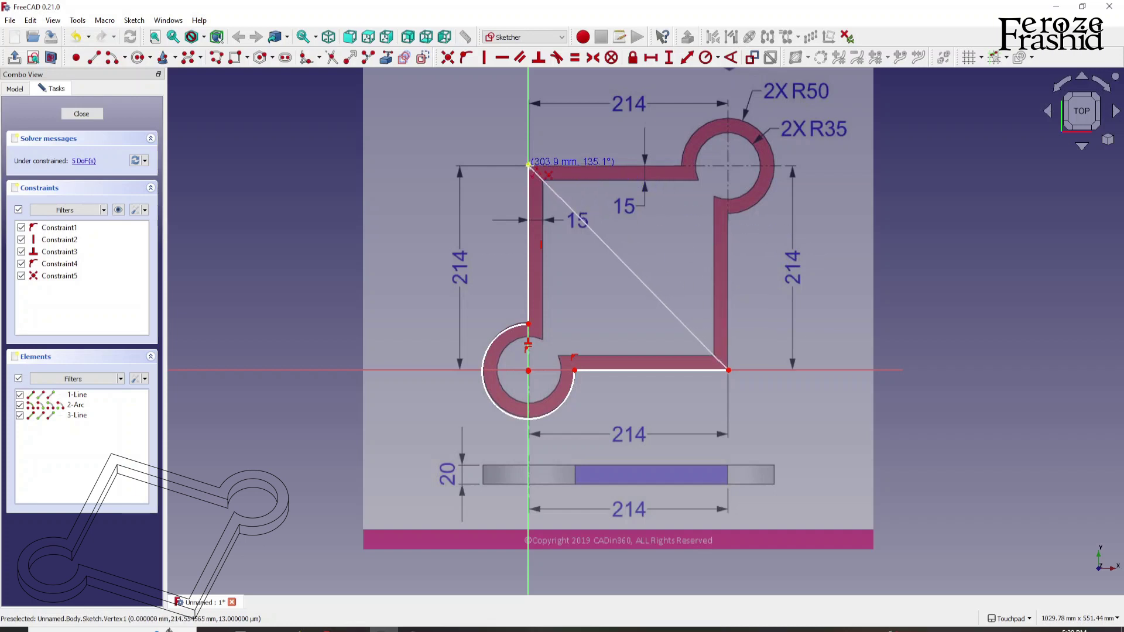
left_click(714, 355)
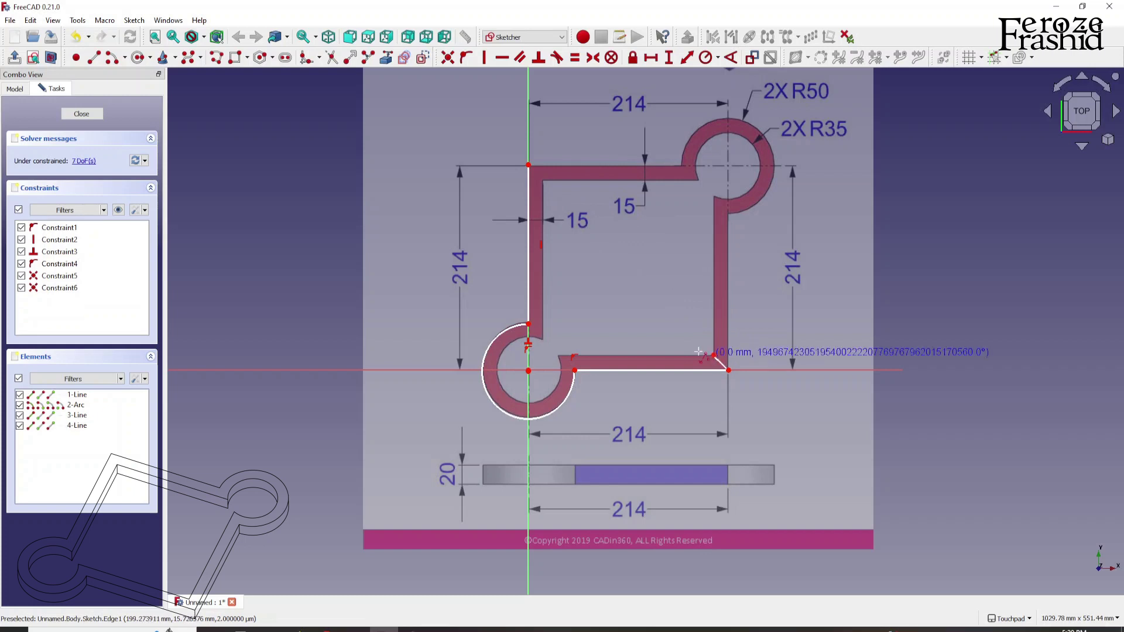
Draw the inner bottom line, tangent arc around the hole and inner left line, closing at the start
left_click(557, 355)
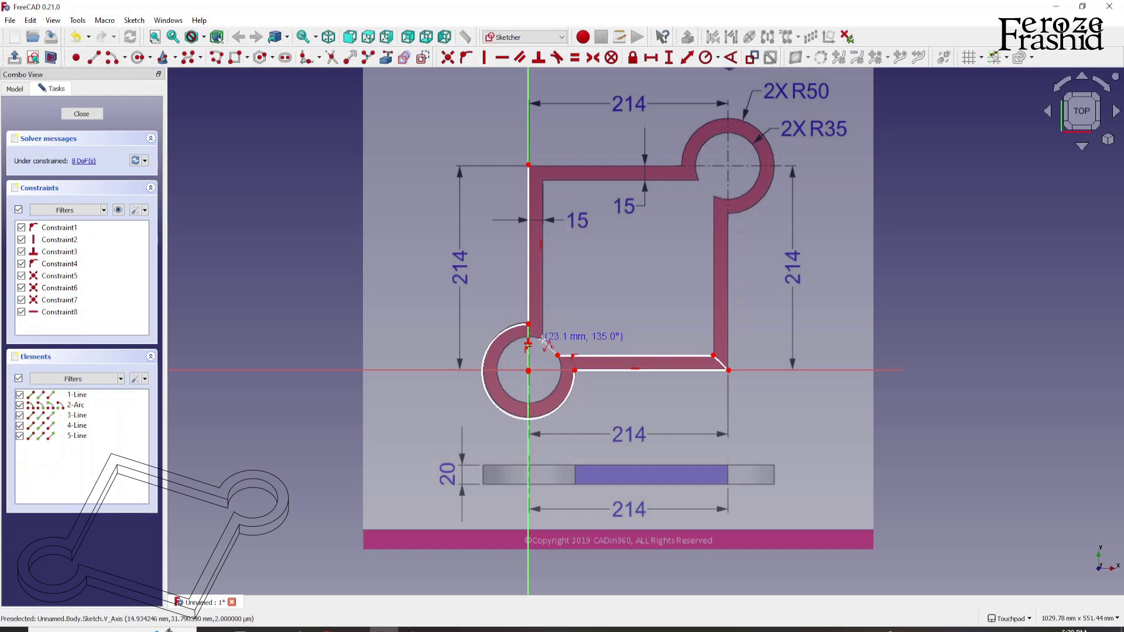
key("m")
left_click(542, 339)
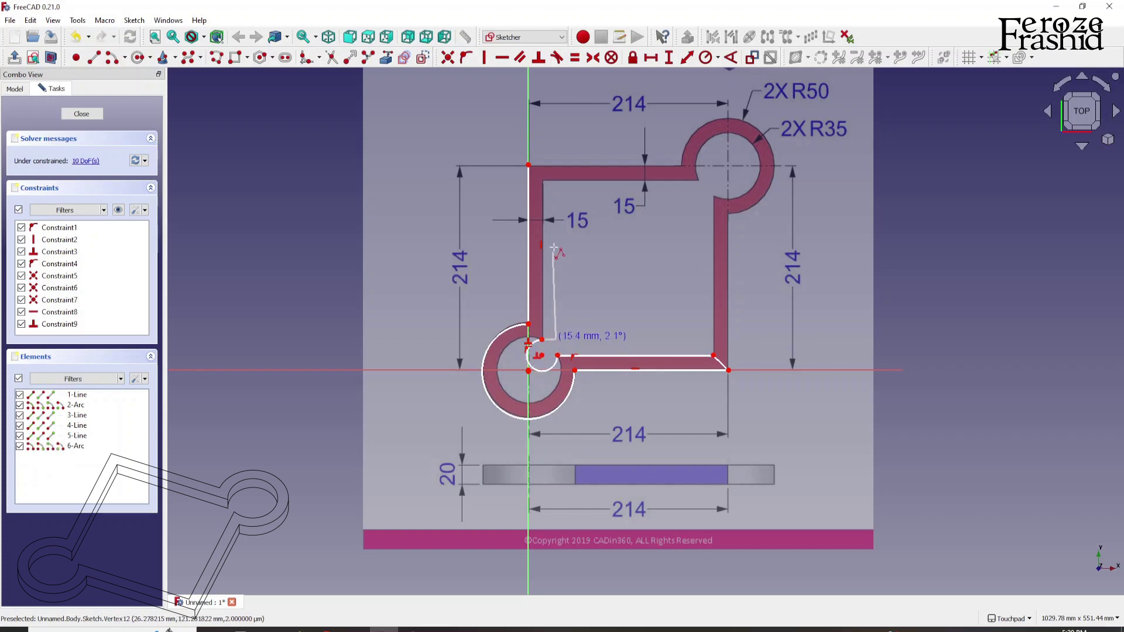
left_click(542, 181)
left_click(528, 165)
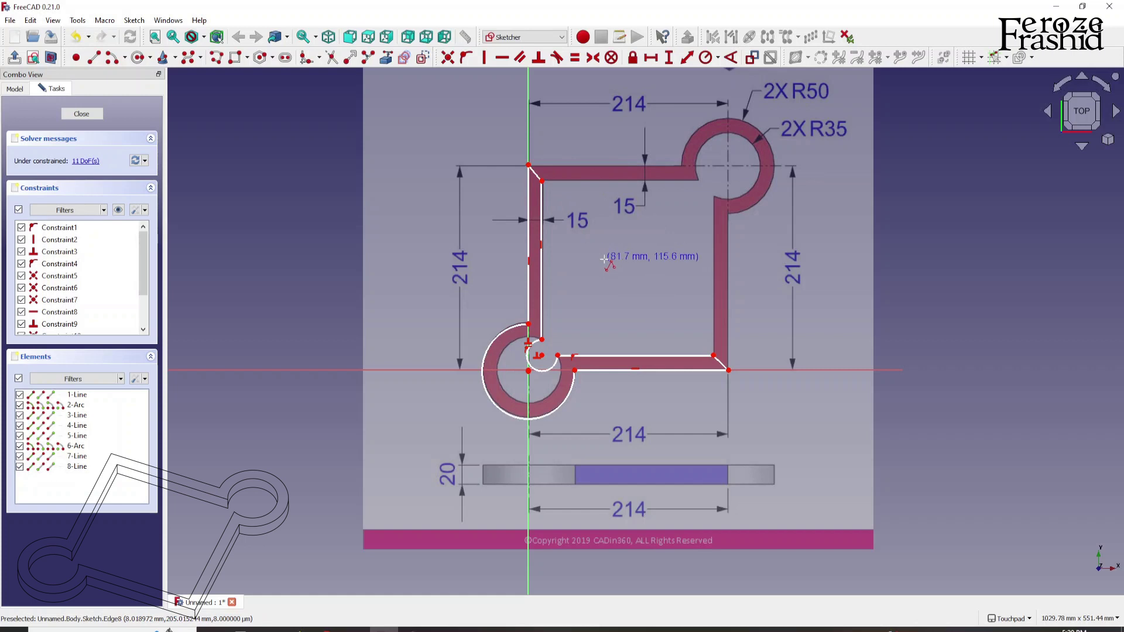
right_click(598, 258)
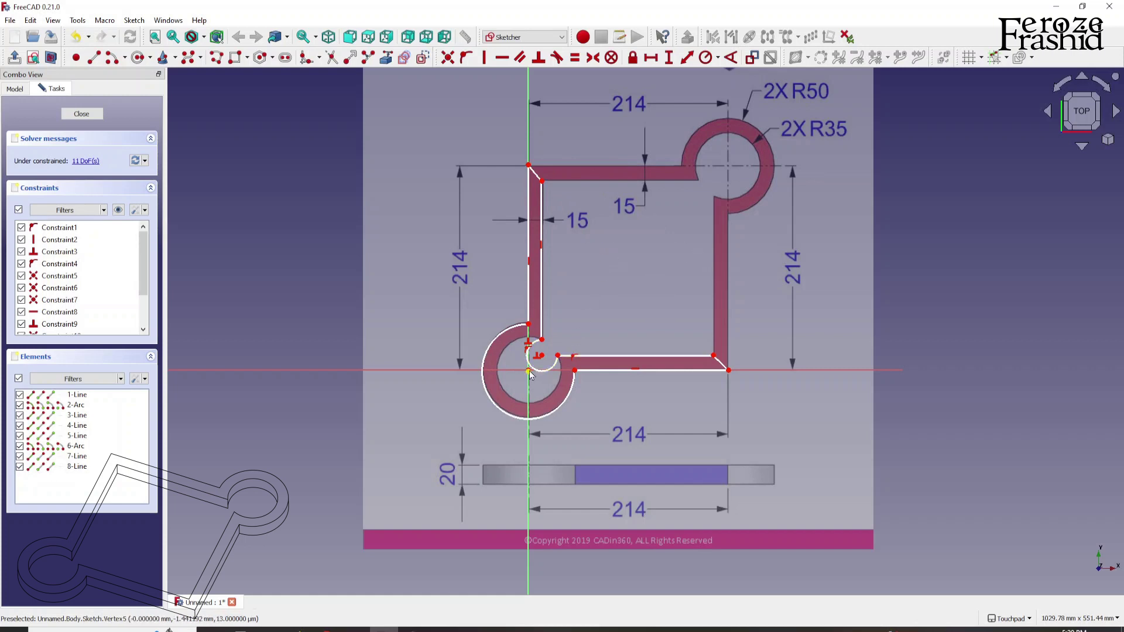
Make the inner arc concentric with the origin and enlarge it to fit the ring hole
scroll(536, 373, "up", 8)
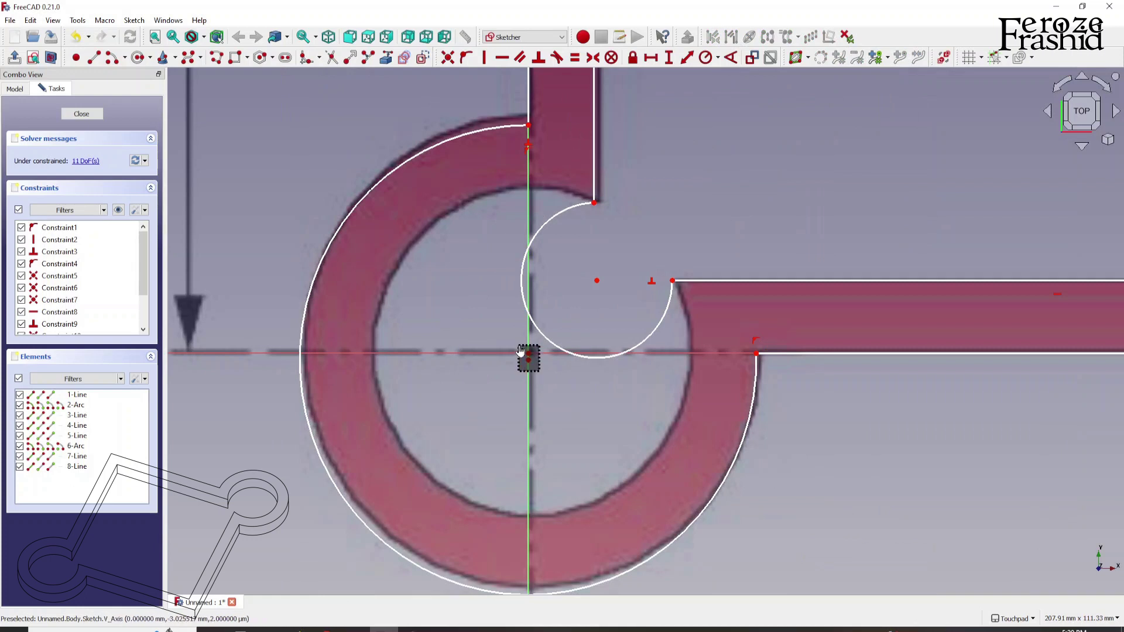
left_click(529, 358)
left_click(597, 281)
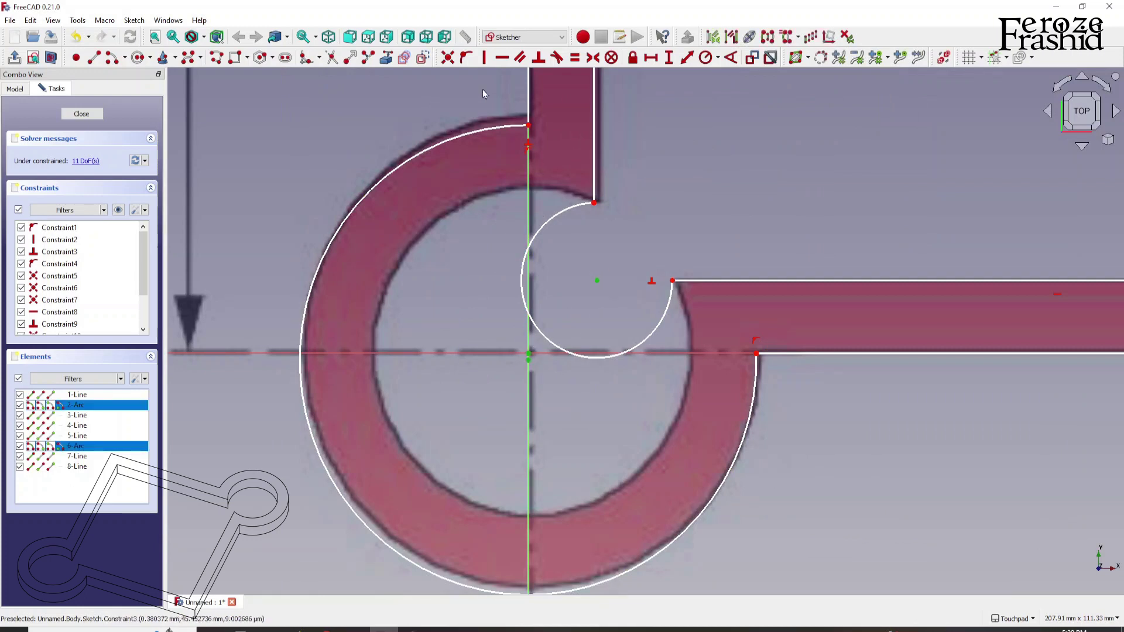
left_click(448, 58)
scroll(525, 326, "down", 2)
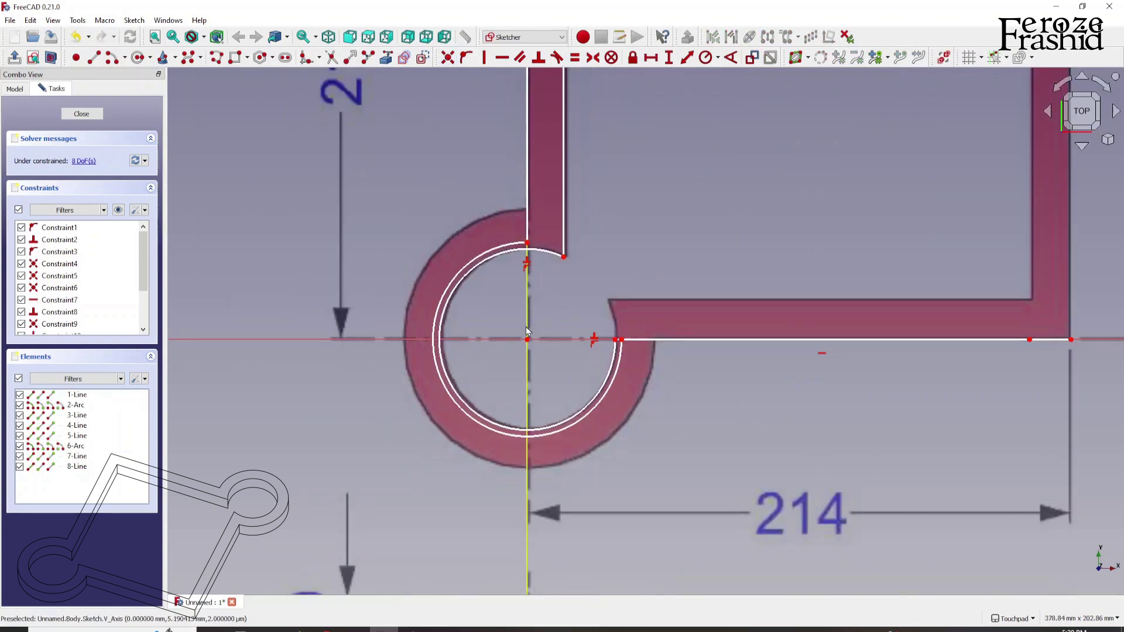
left_click_drag(495, 271, 479, 251)
scroll(466, 377, "down", 2)
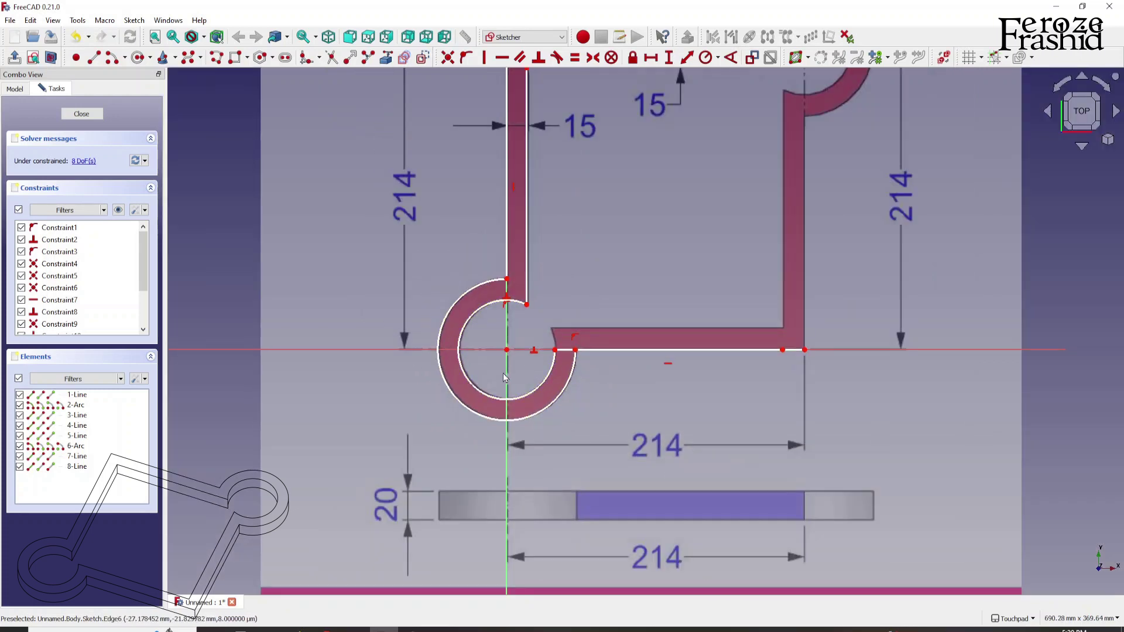
Replace the perpendicular constraint with a vertical constraint between the inner arc and bottom line endpoints
left_click(533, 355)
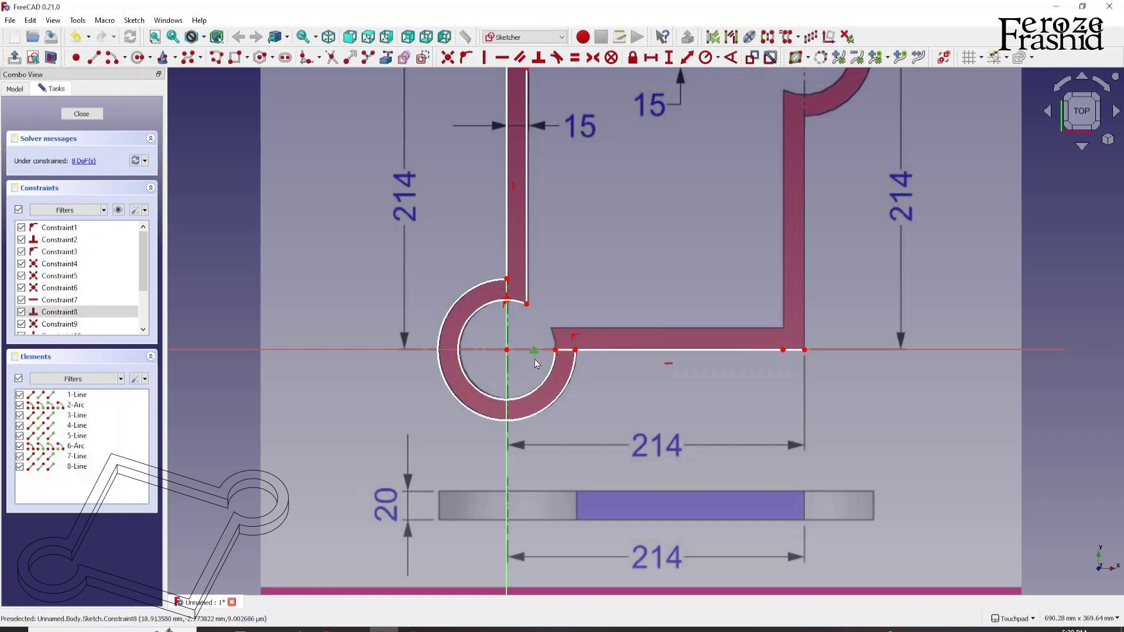
key("Delete")
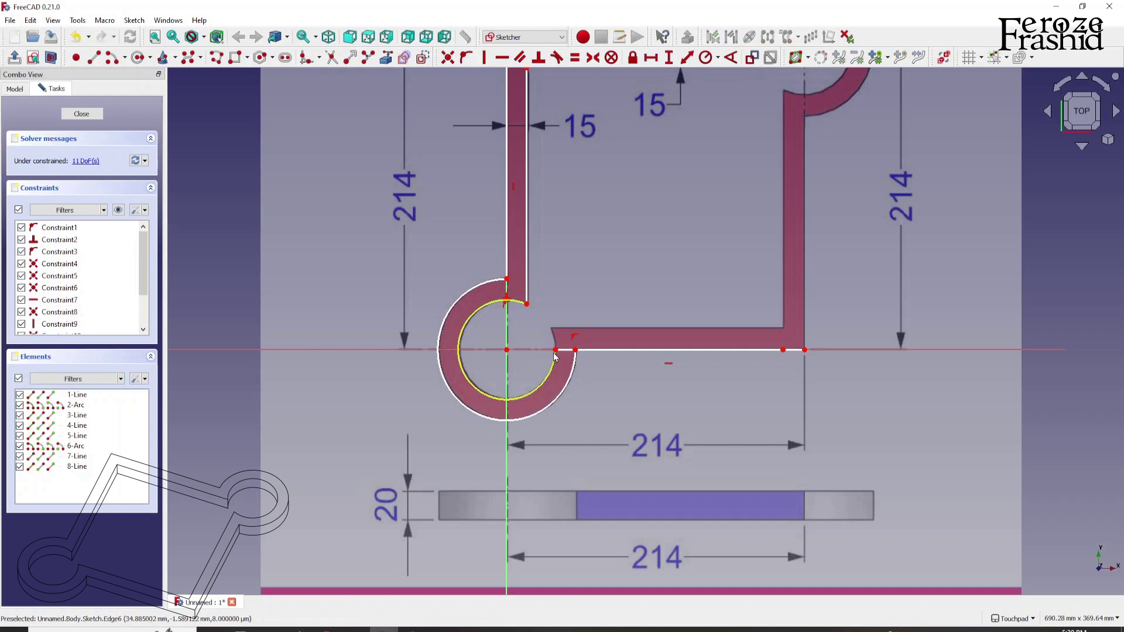
left_click_drag(564, 350, 565, 334)
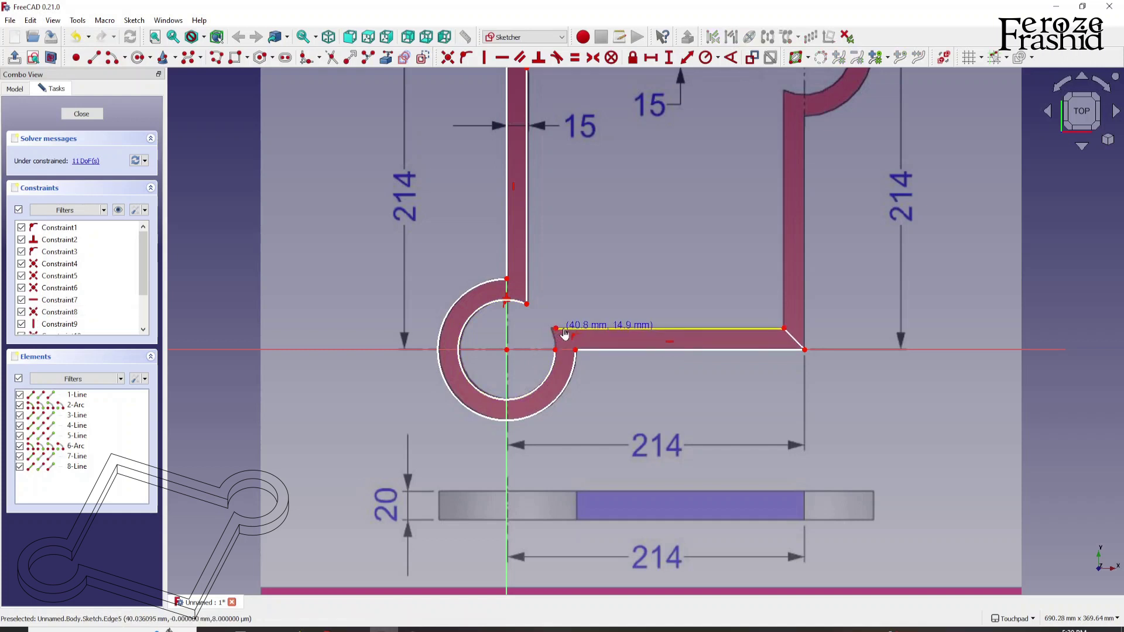
left_click(556, 350)
left_click(555, 328)
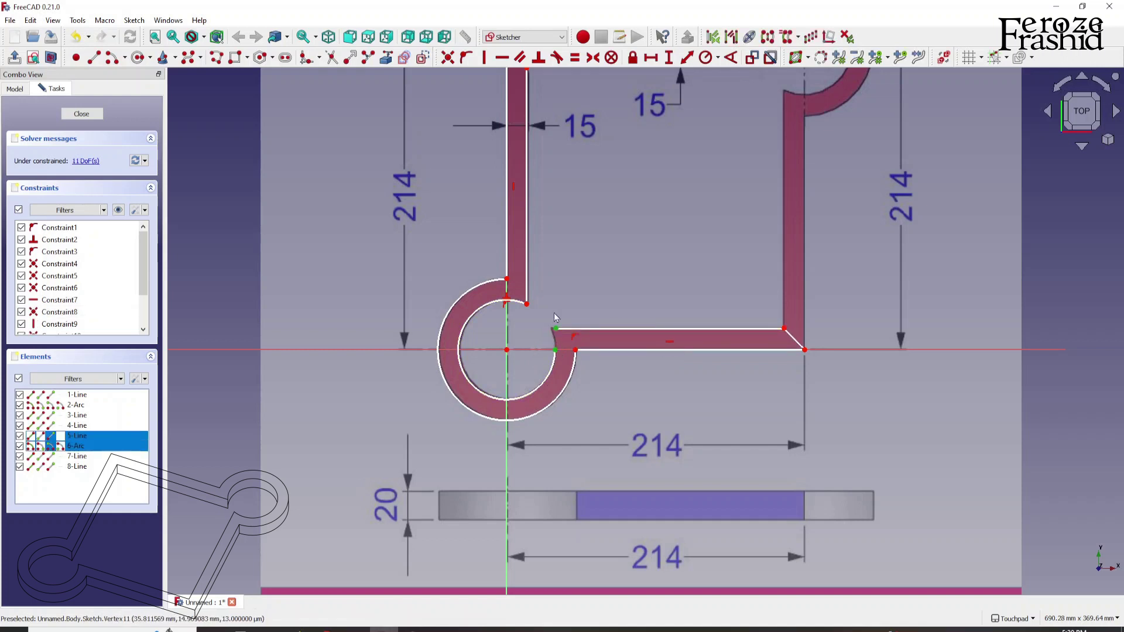
left_click(483, 59)
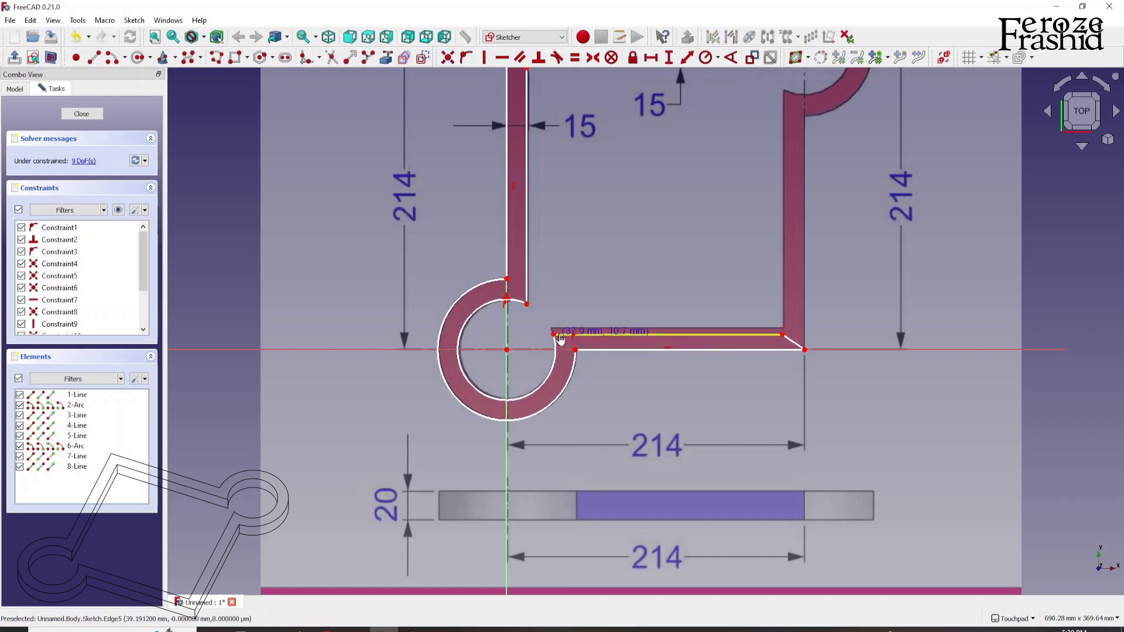
left_click_drag(559, 339, 560, 337)
Constrain the top-left and bottom-right diagonal corner lines to be parallel
scroll(495, 343, "down", 3)
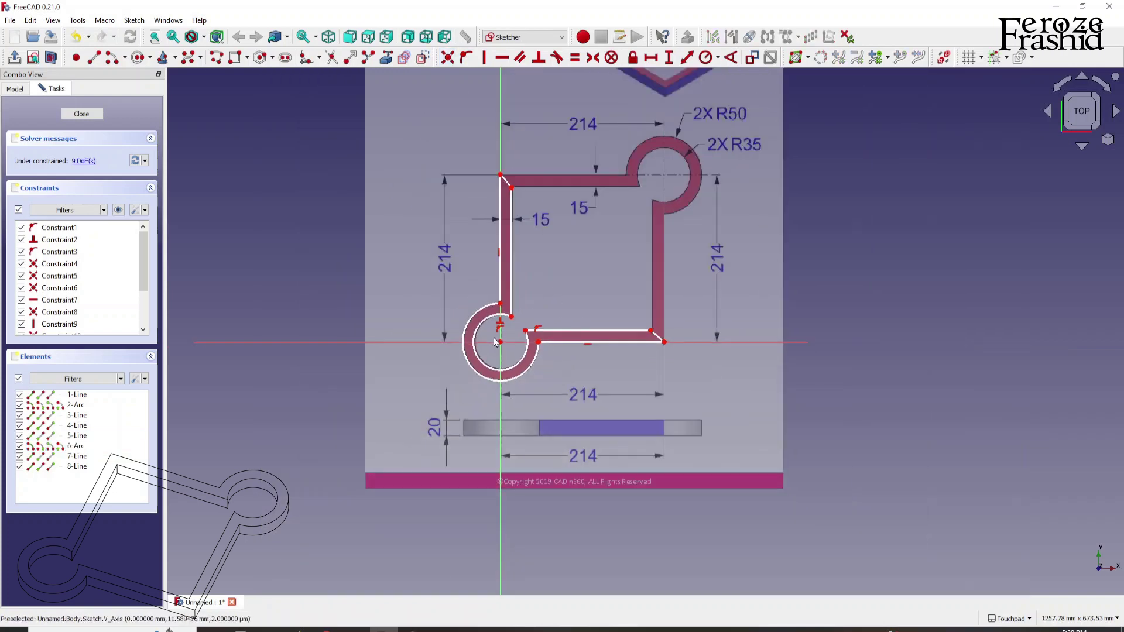
scroll(514, 202, "up", 2)
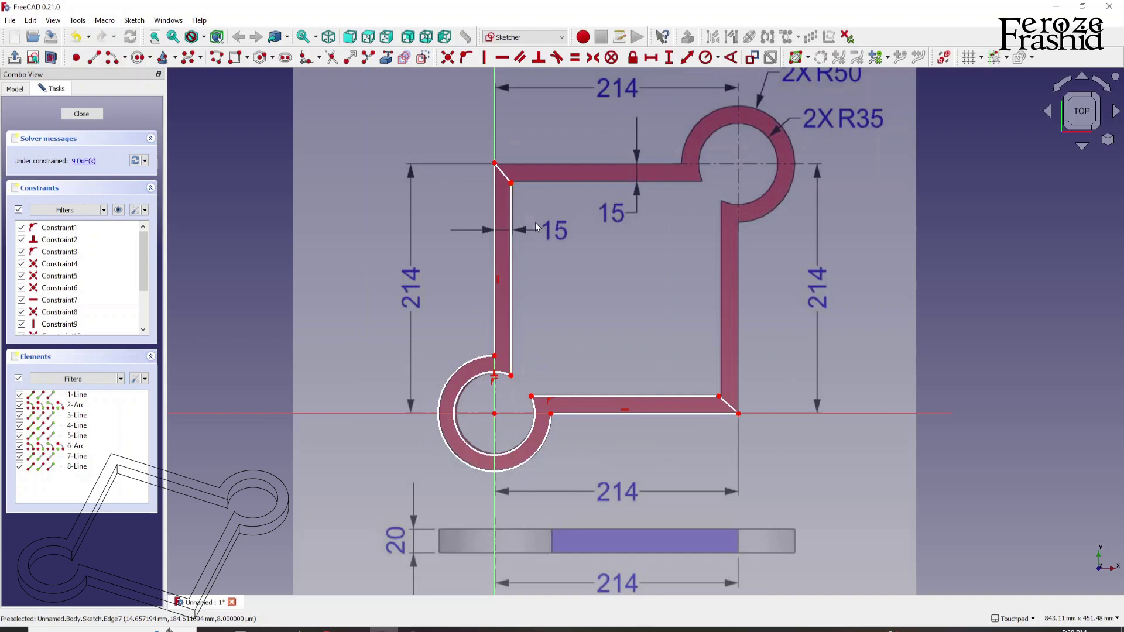
left_click(502, 172)
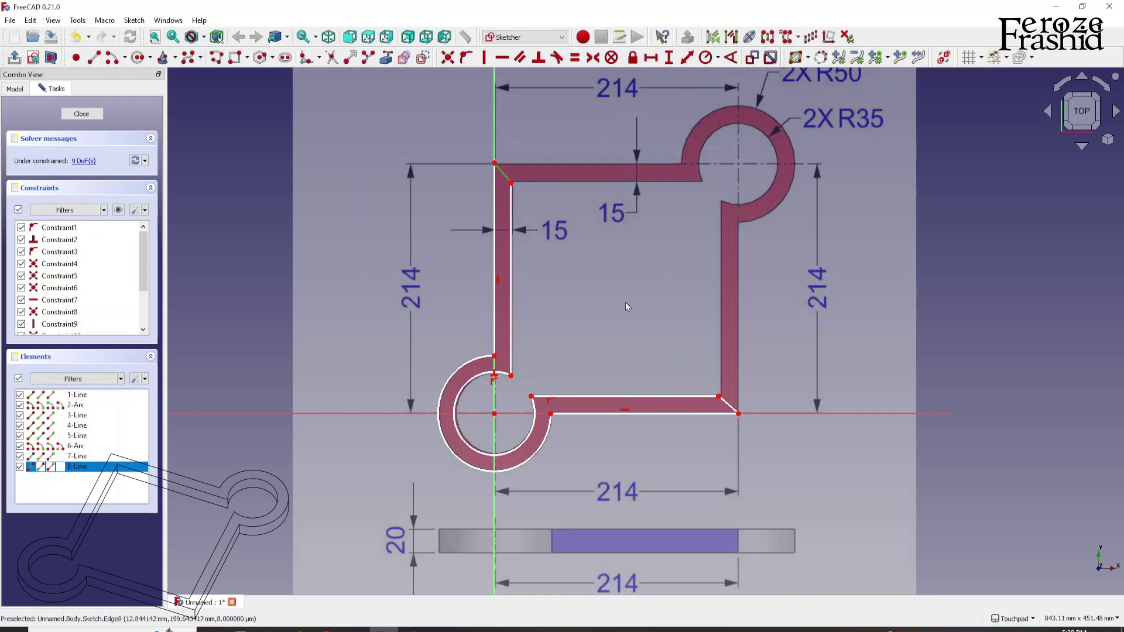
left_click(729, 405)
left_click(520, 58)
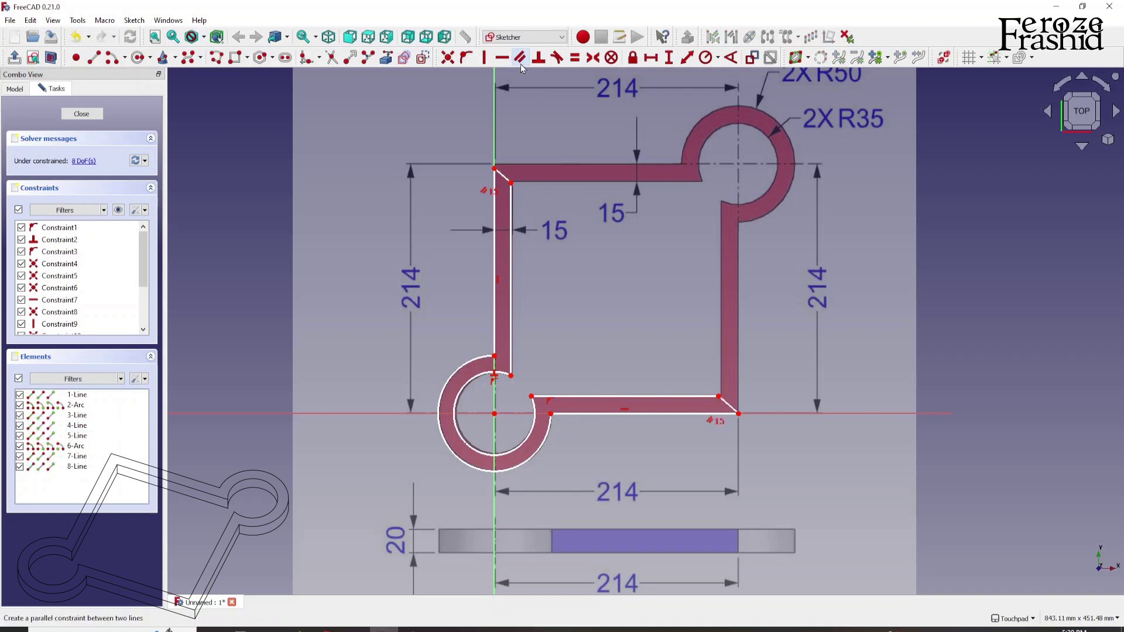
left_click_drag(502, 178, 494, 165)
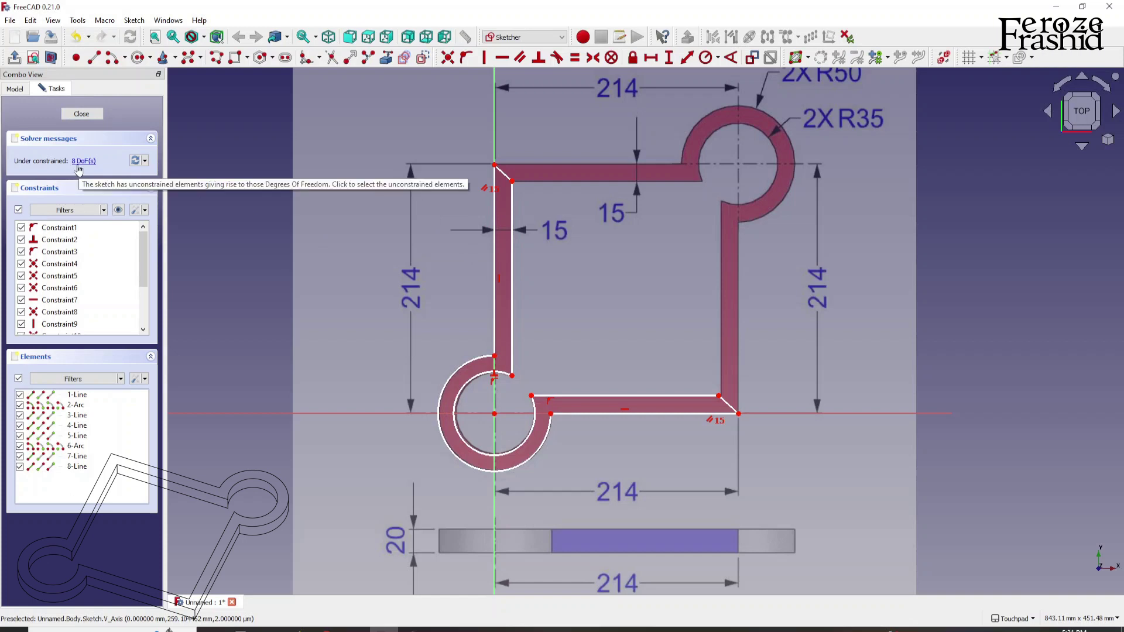
left_click(82, 114)
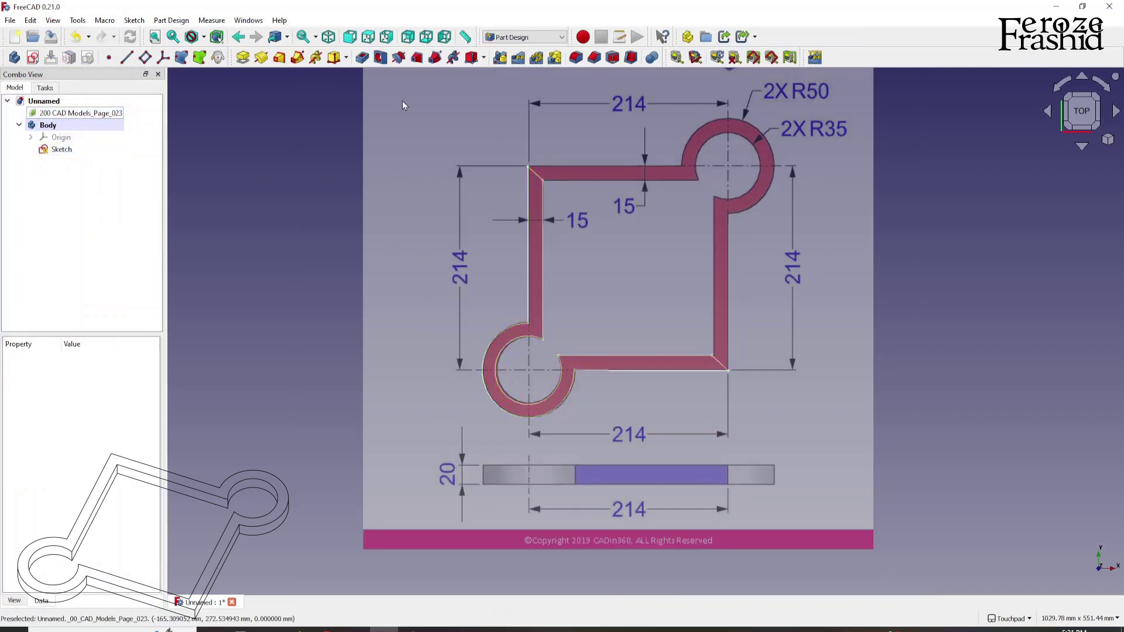
Switch to the Spreadsheet workbench, create a new spreadsheet and select cell A2
left_click(524, 37)
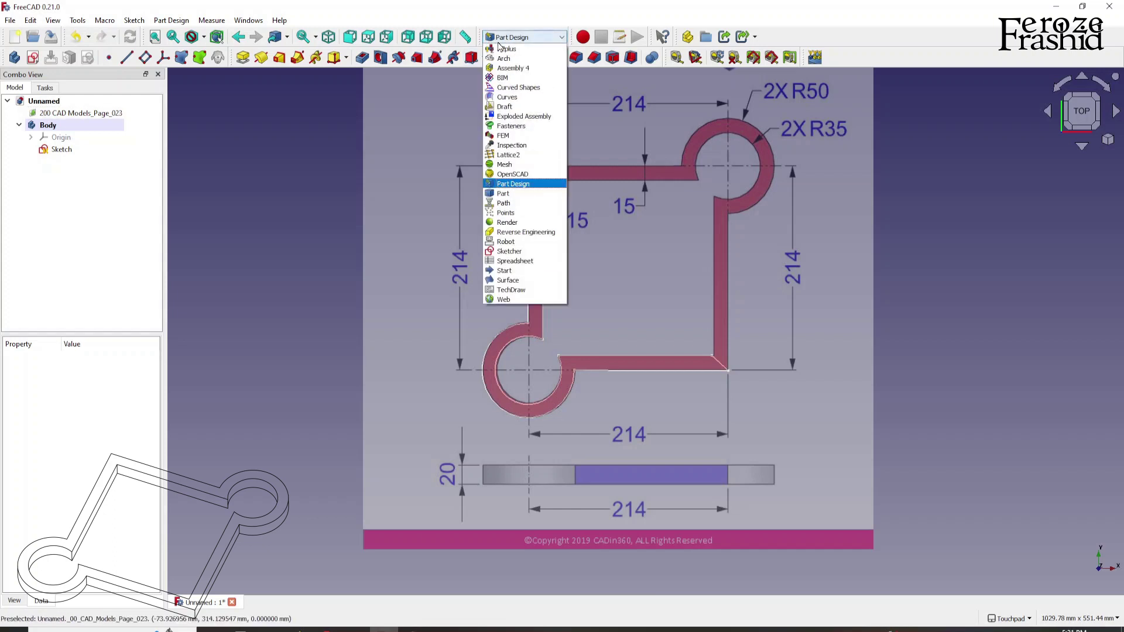
left_click(516, 261)
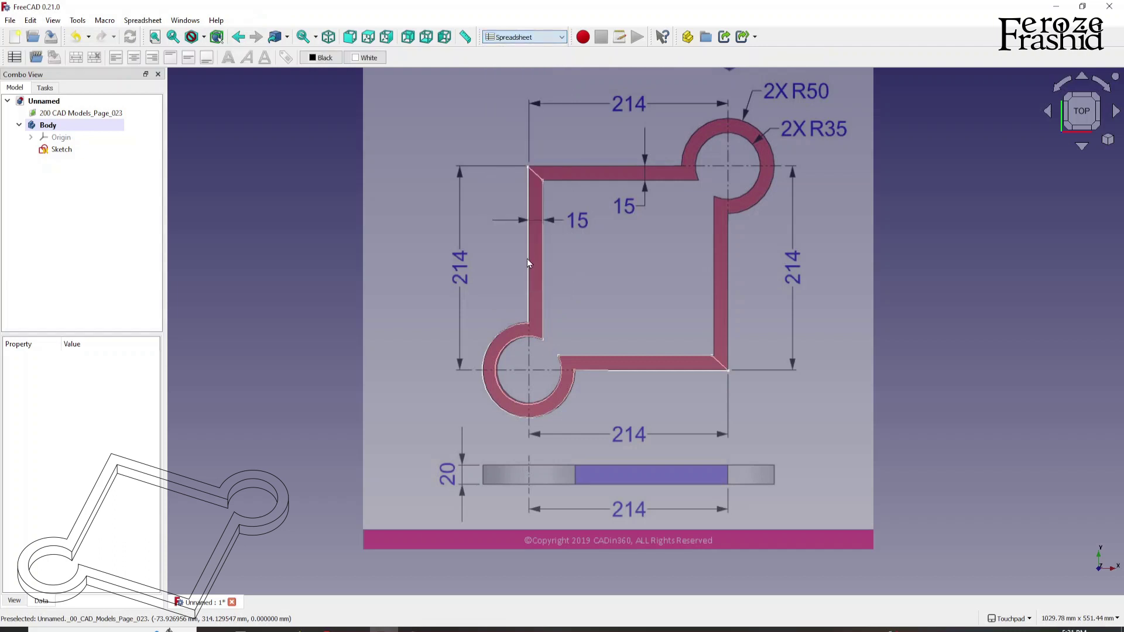
left_click(19, 63)
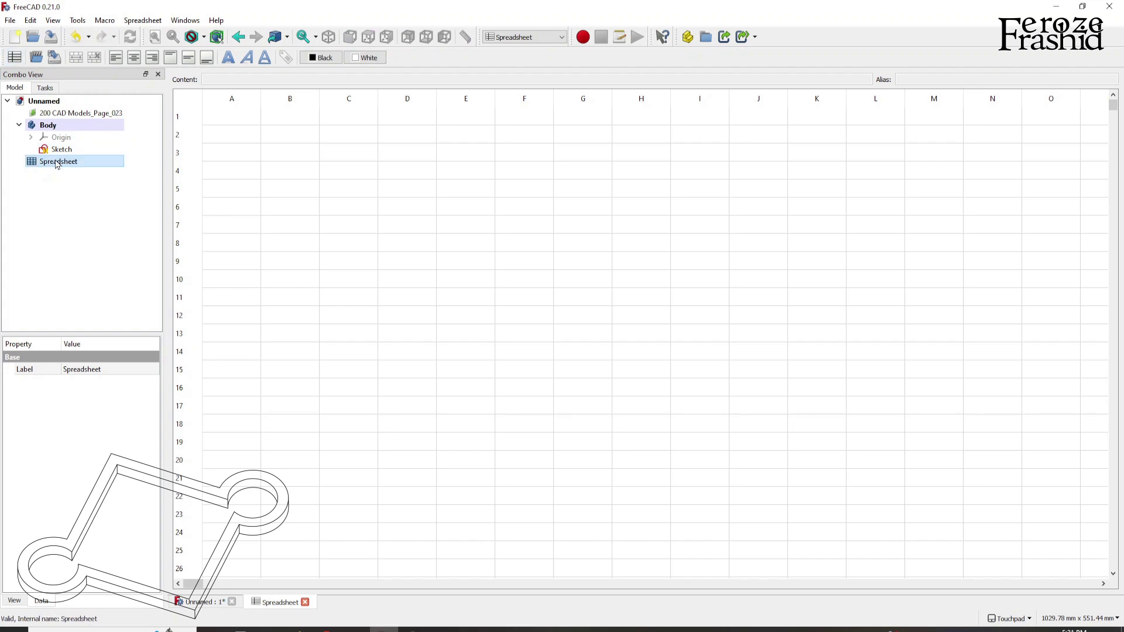
left_click(19, 126)
left_click(19, 125)
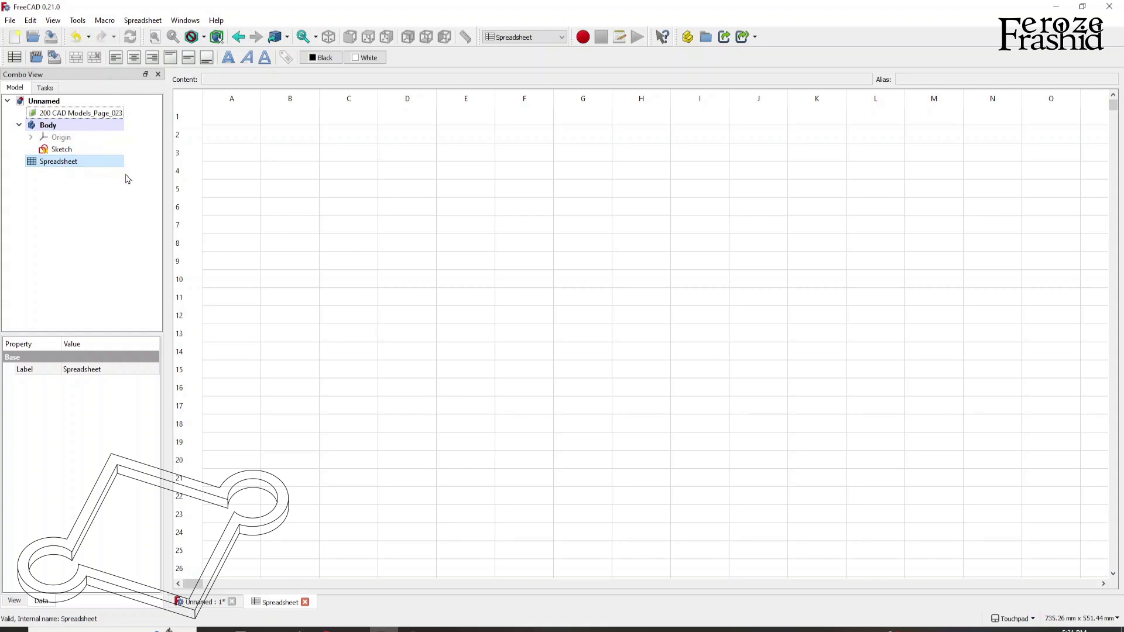
left_click(241, 140)
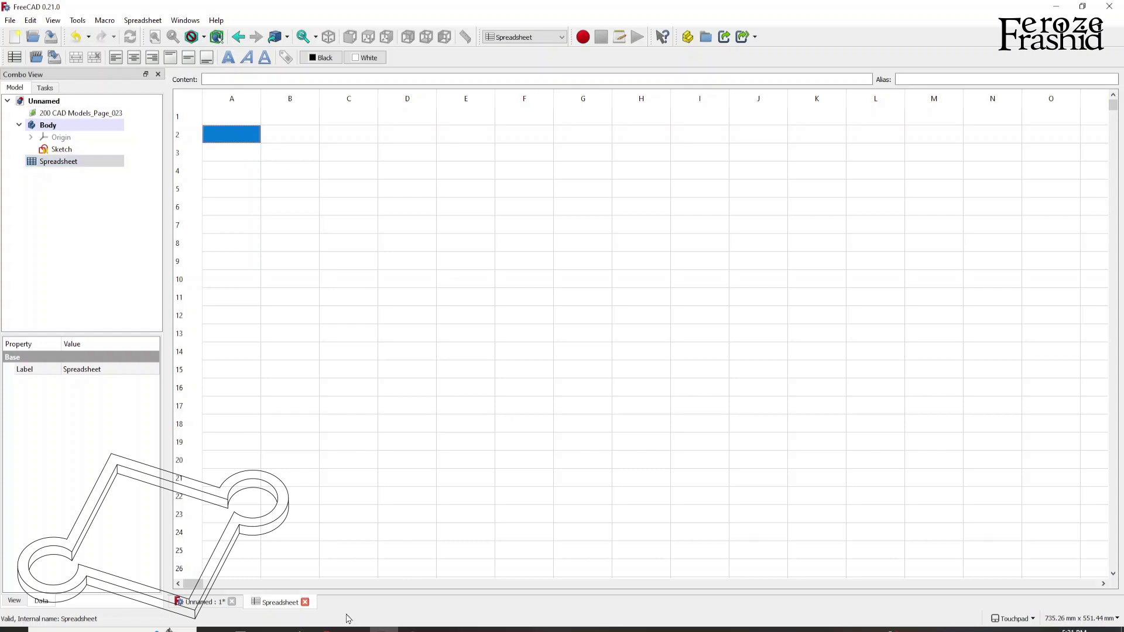
left_click(189, 22)
Tile the spreadsheet beside the 3D view, fit the drawing, and return to cell A2
left_click(194, 66)
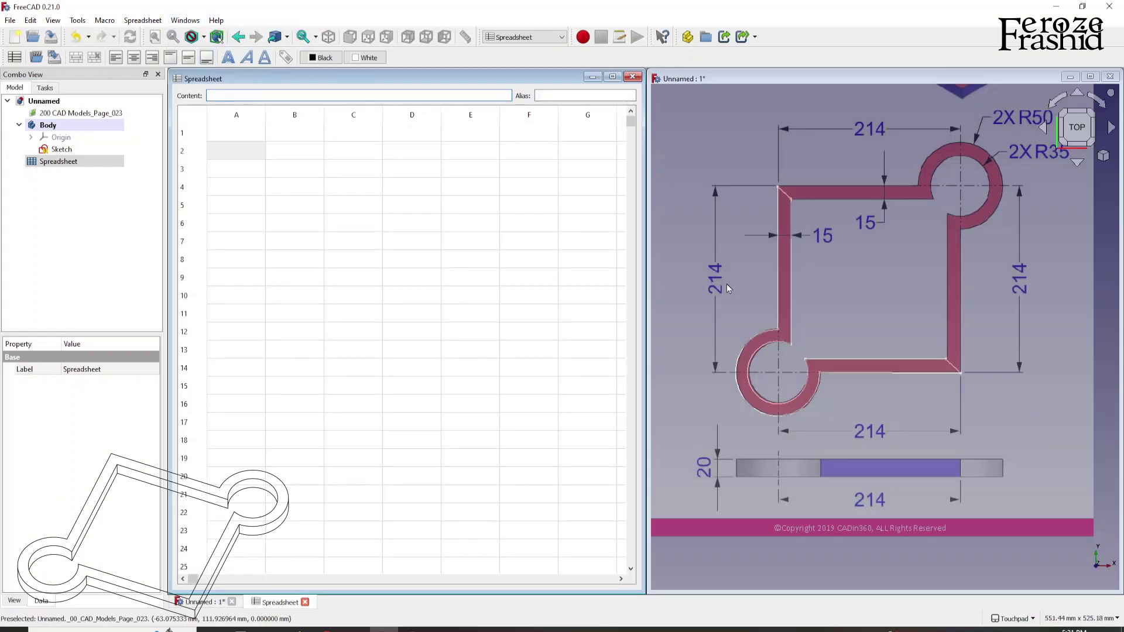
left_click(852, 299)
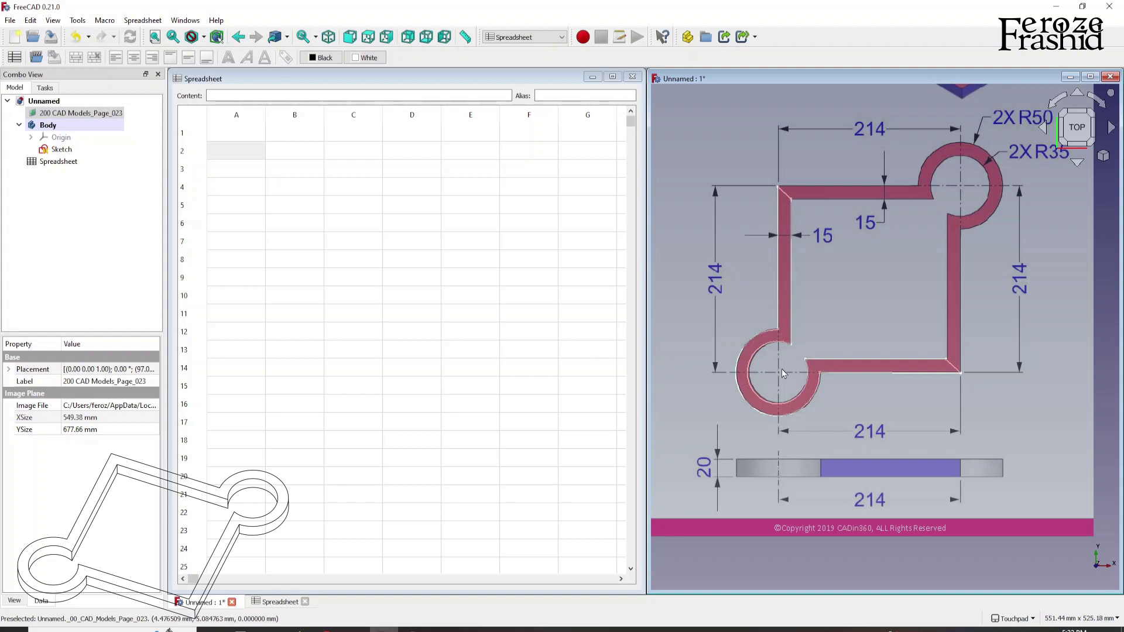
scroll(789, 341, "down", 1)
scroll(983, 190, "up", 2)
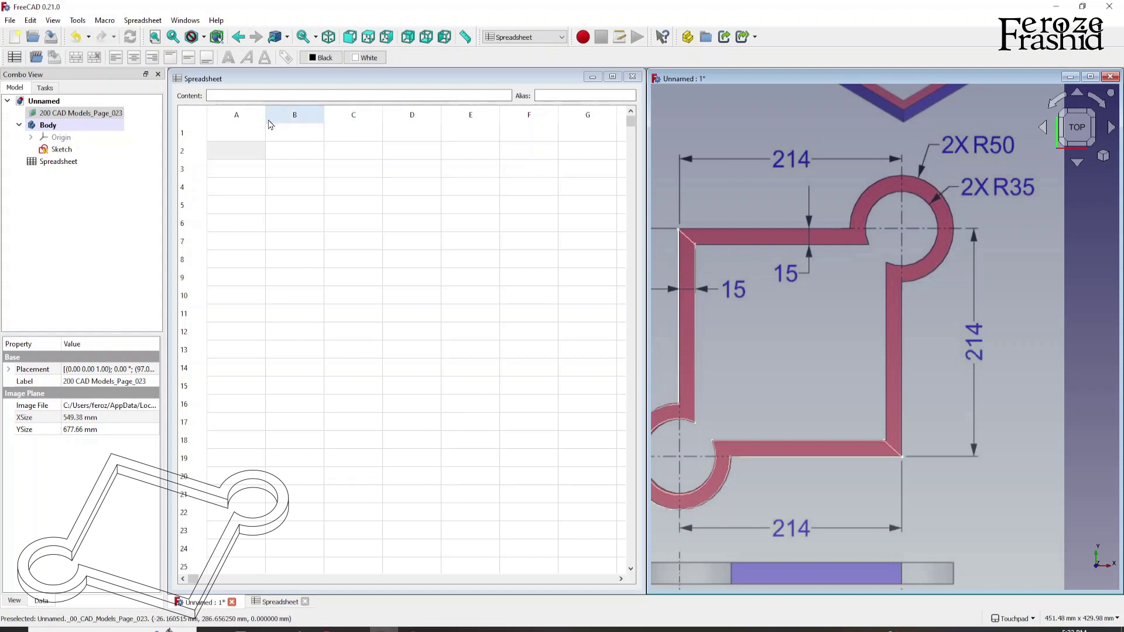
scroll(1021, 227, "down", 1)
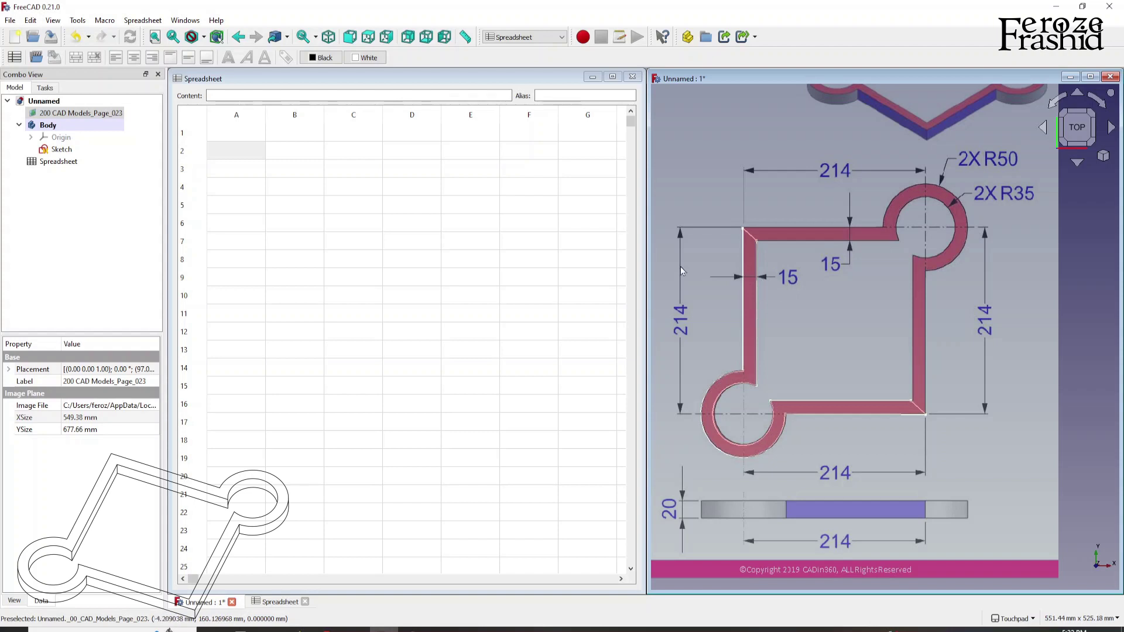
left_click(236, 153)
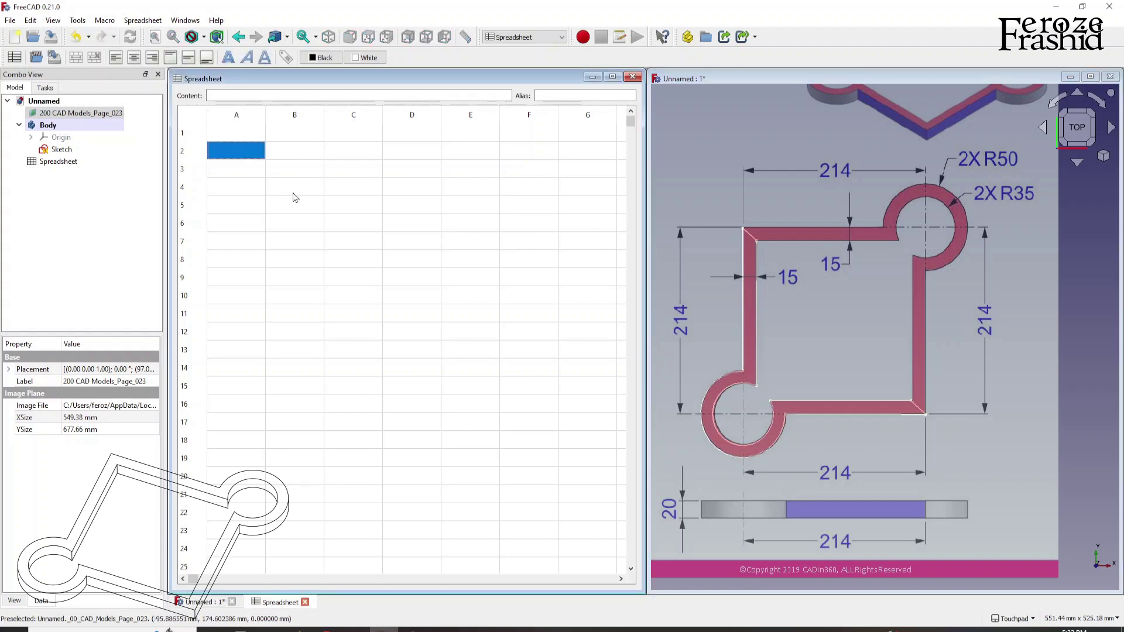
Enter the headers Square Size, Circle Diameter and Wall Thickness in cells A2, B2 and C2
type("Side")
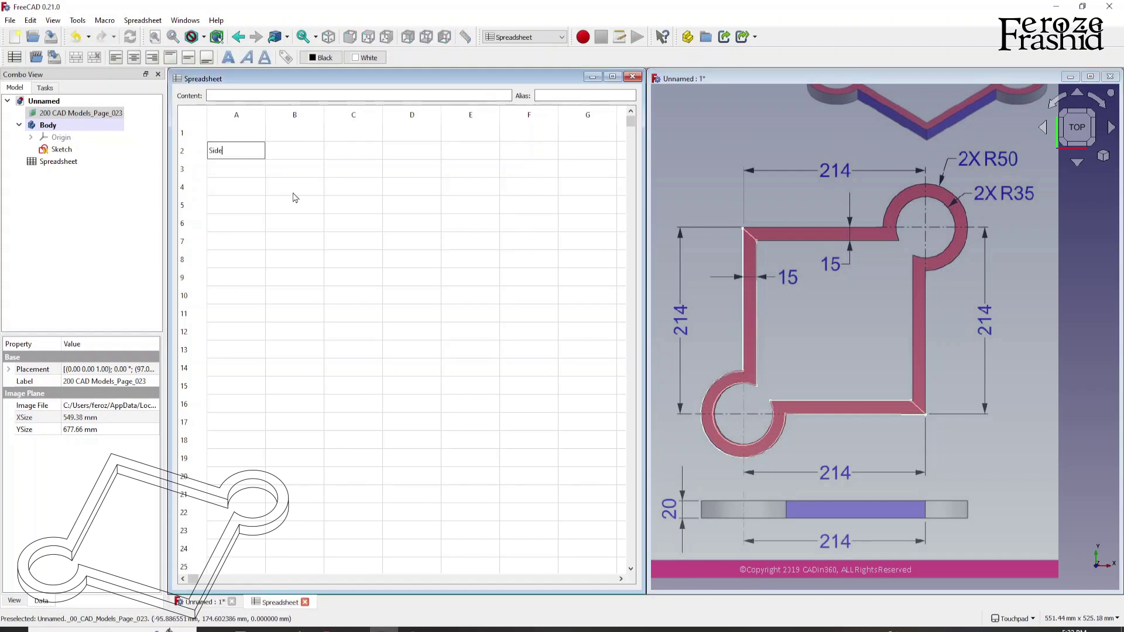
key("BackSpace")
key("BackSpace")
key("BackSpace")
type("quare Size")
key("Return")
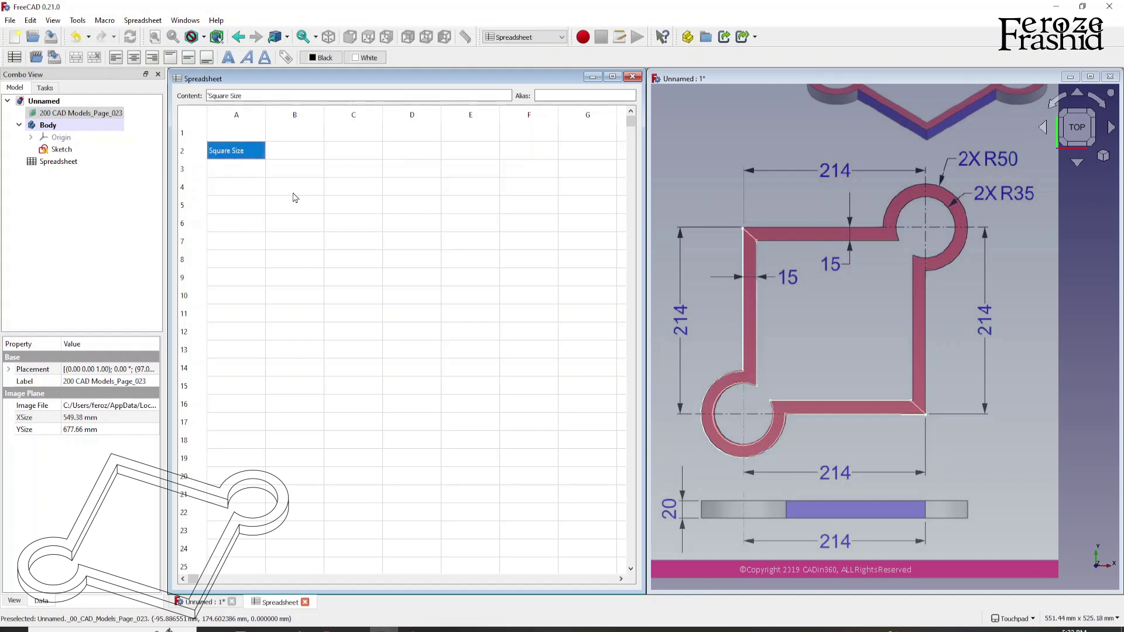
key("Tab")
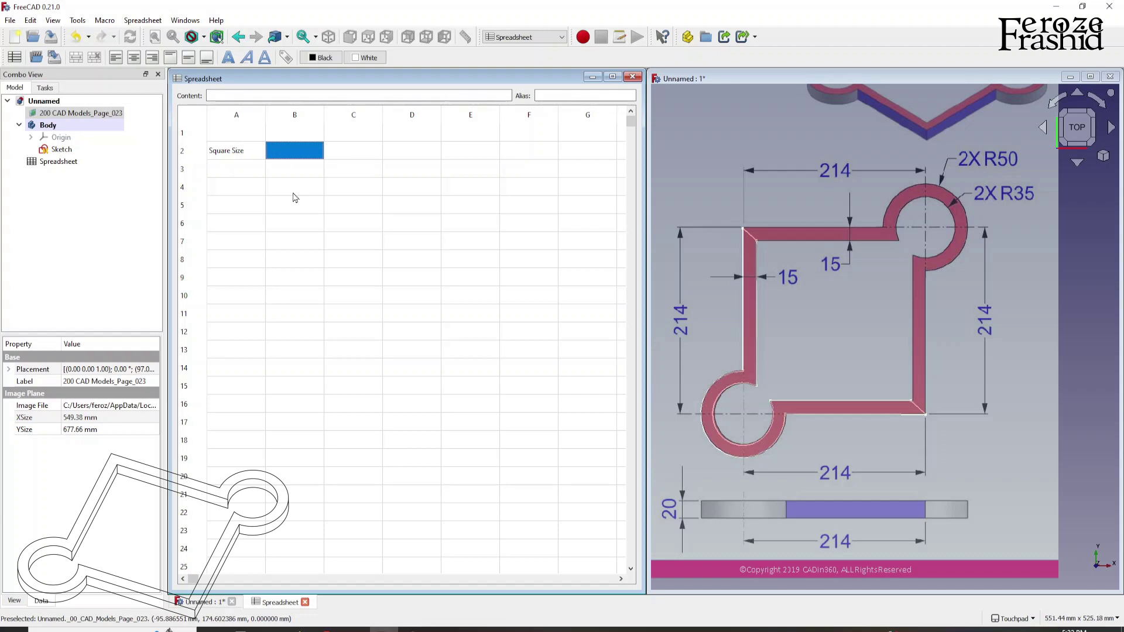
key("Down")
key("Left")
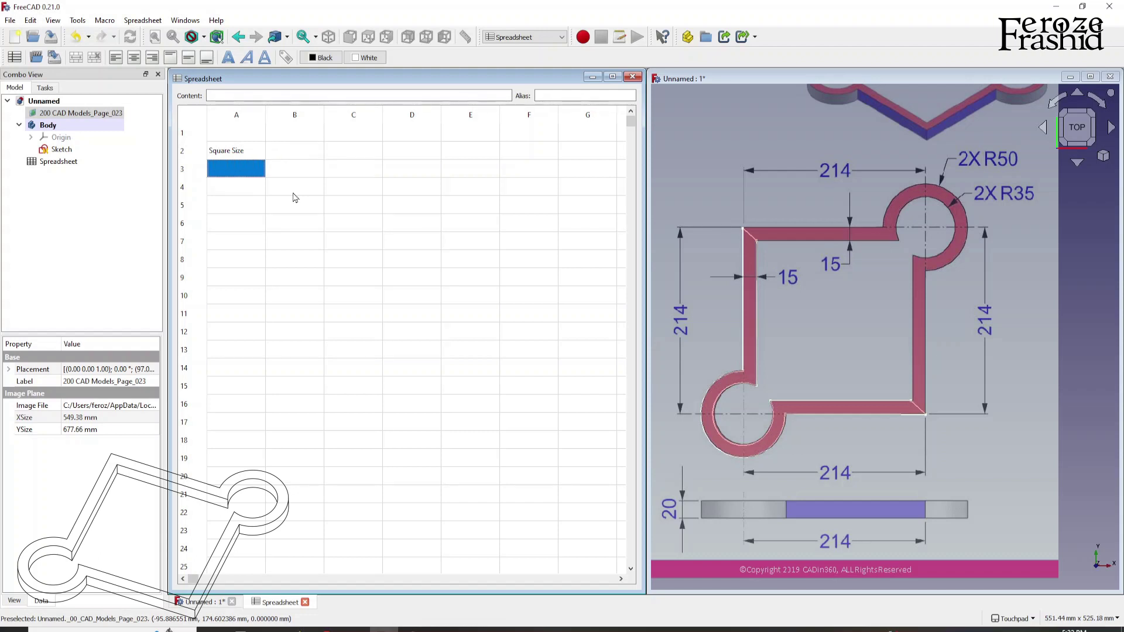
key("Right")
key("Up")
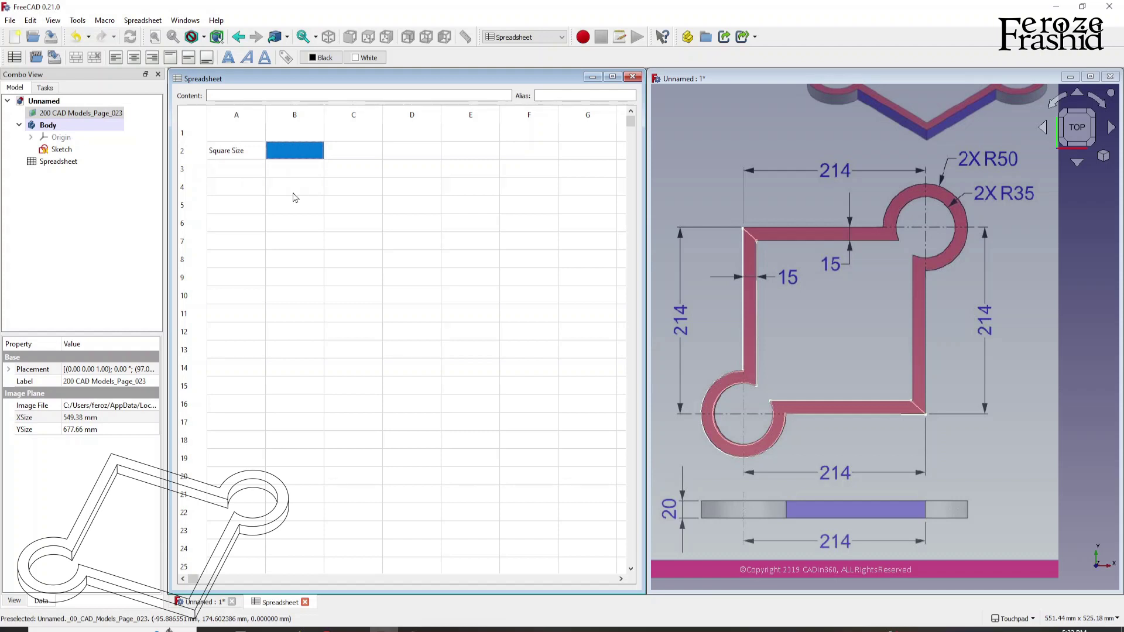
type("Circle")
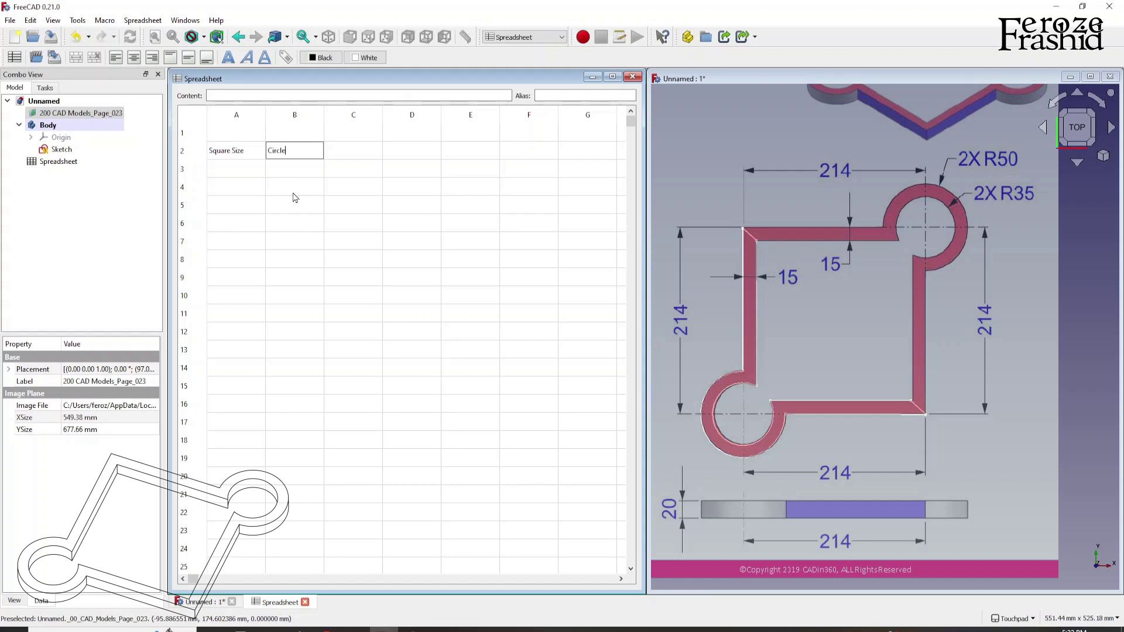
type(" Diameter")
key("Return")
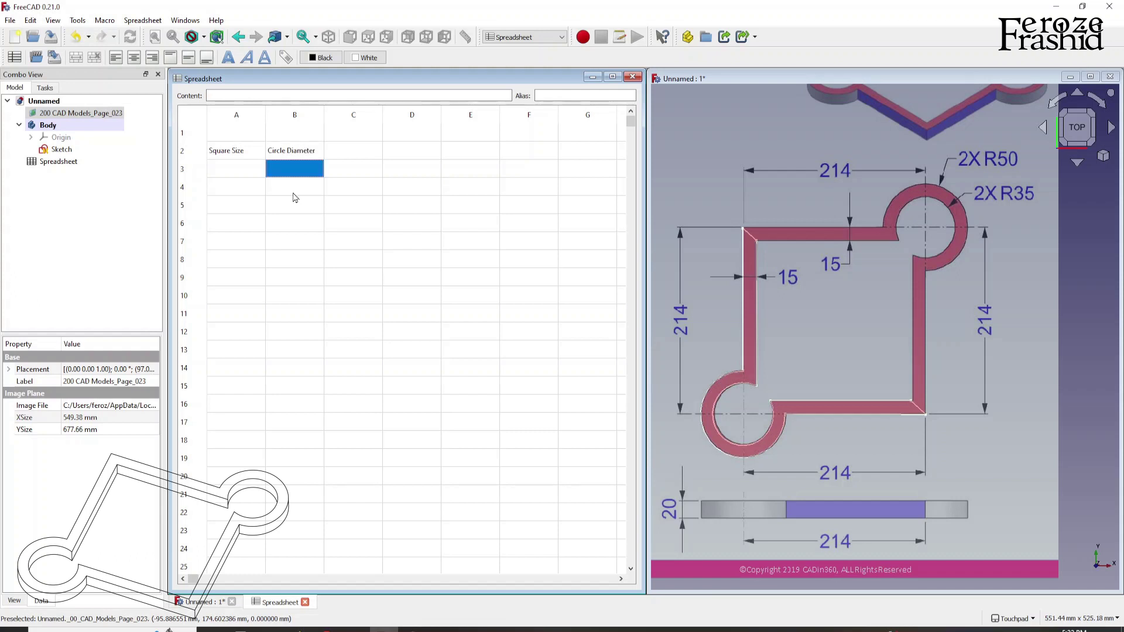
key("Tab")
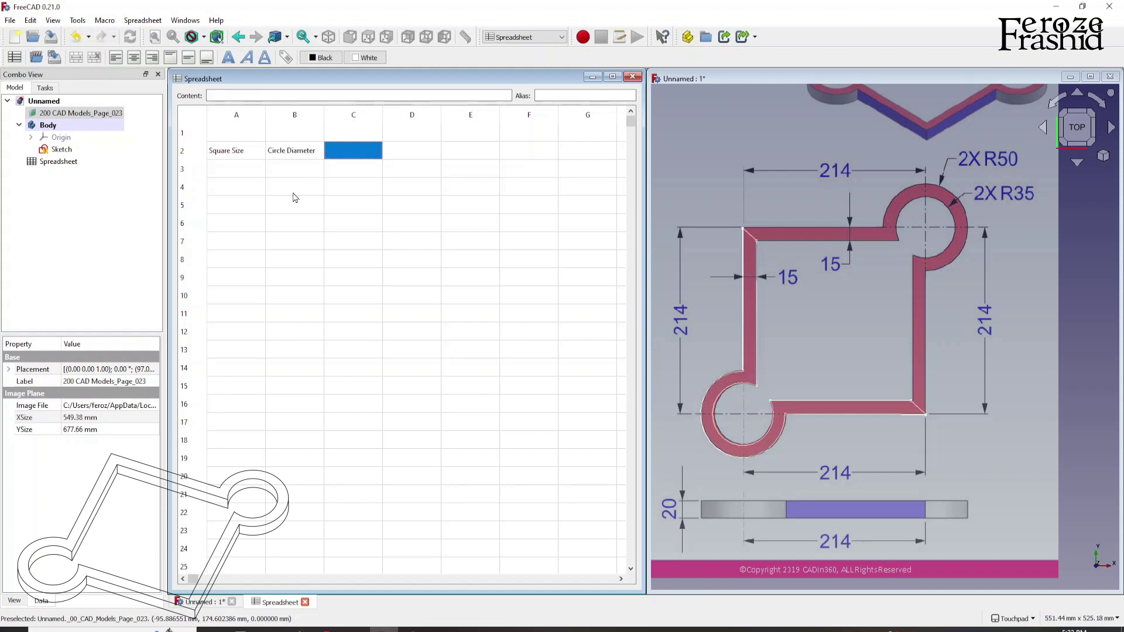
type("Wall Thickness")
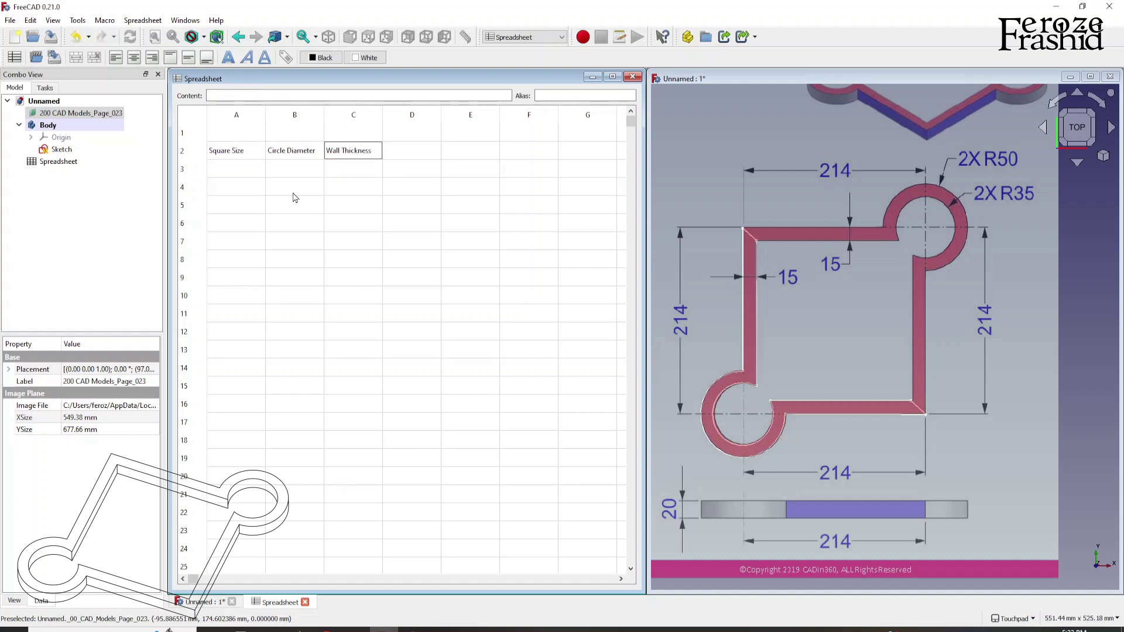
key("Return")
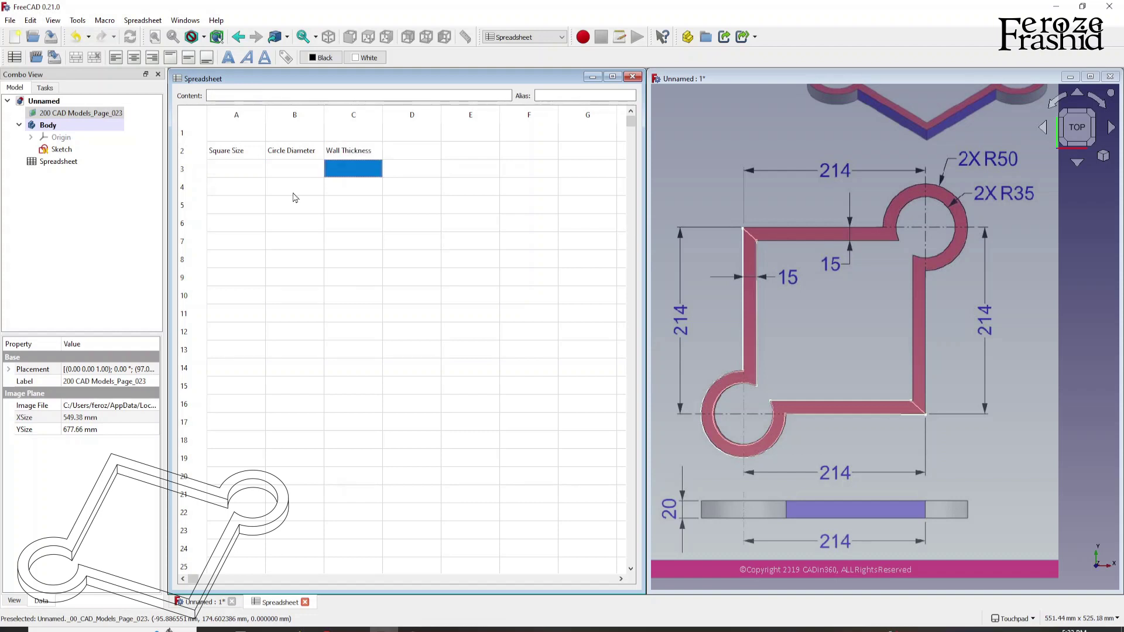
Enter the values 214, 100 and 15 in cells A3, B3 and C3
left_click(250, 170)
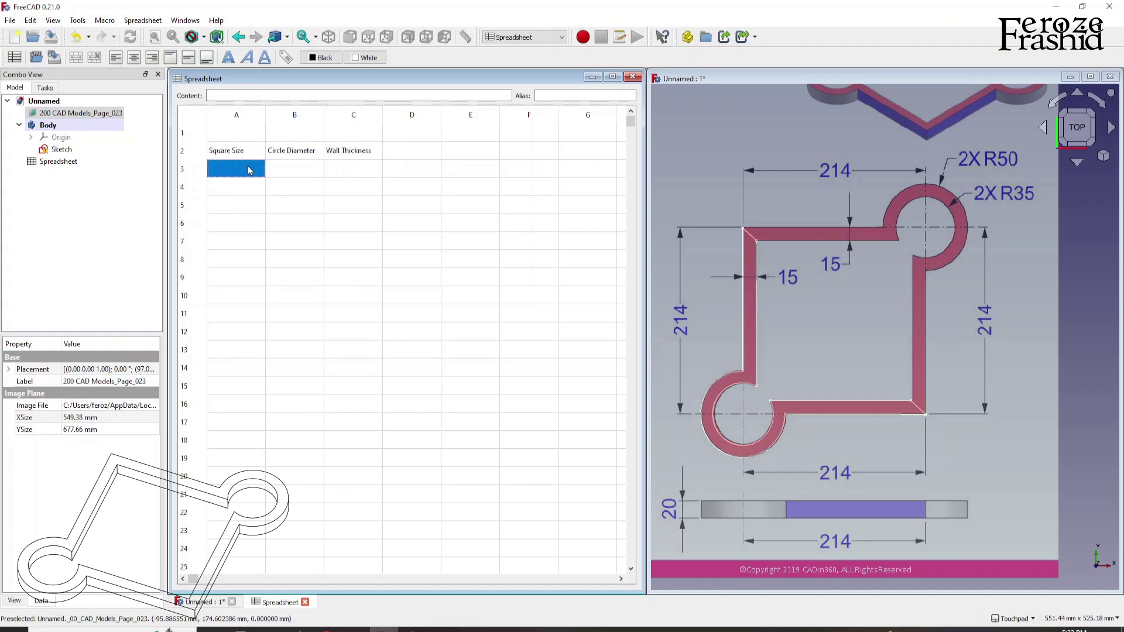
type("214")
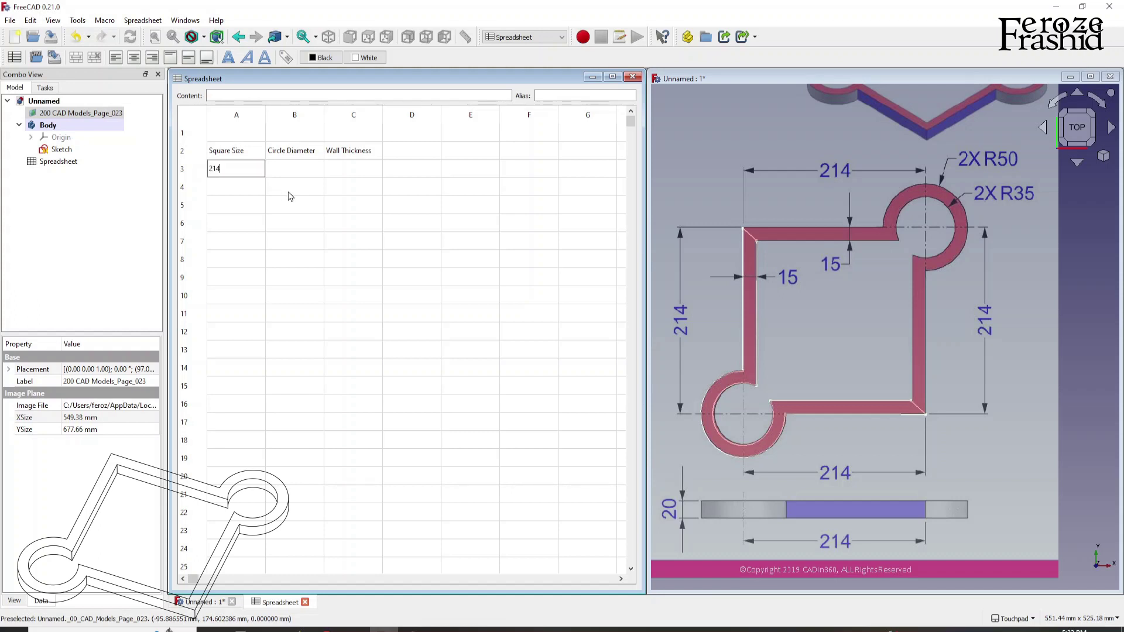
key("Tab")
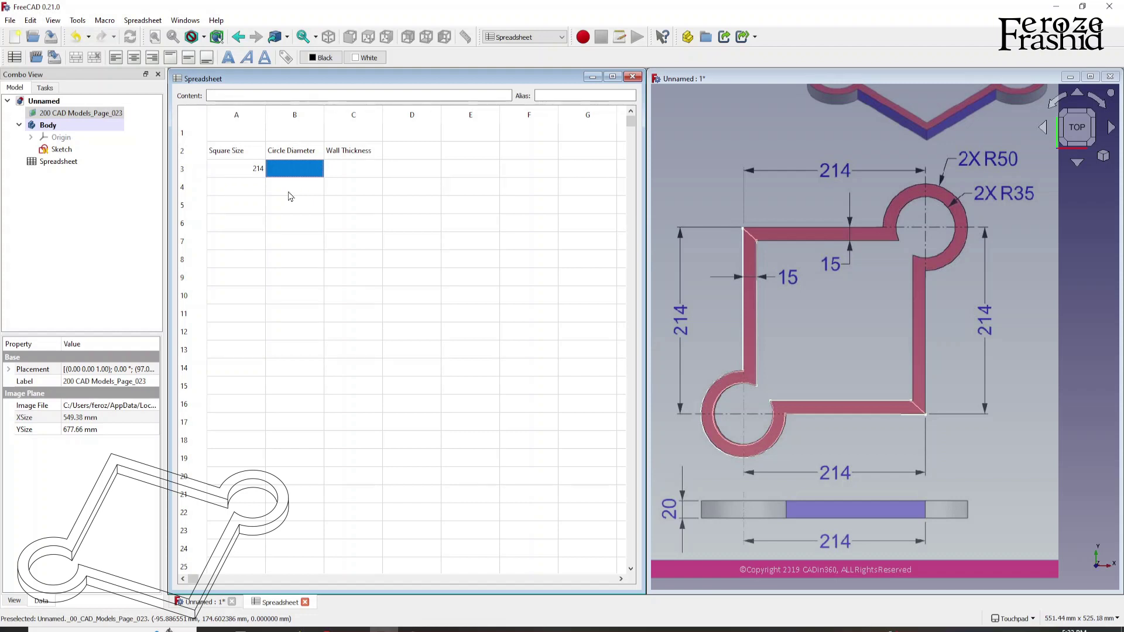
type("100")
key("Return")
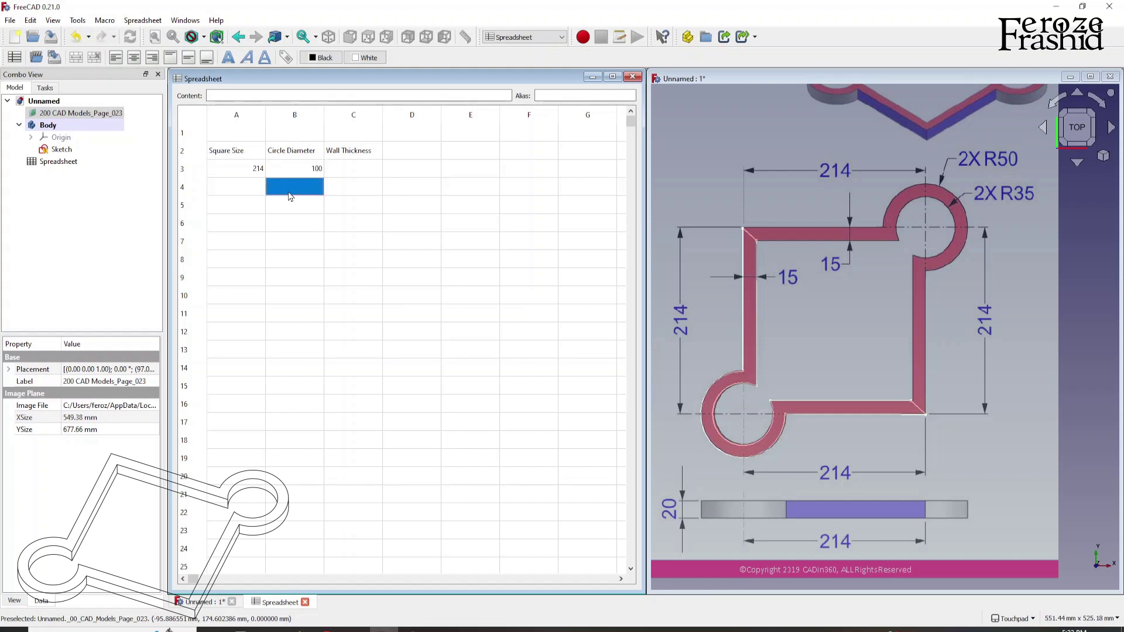
key("Up")
key("Right")
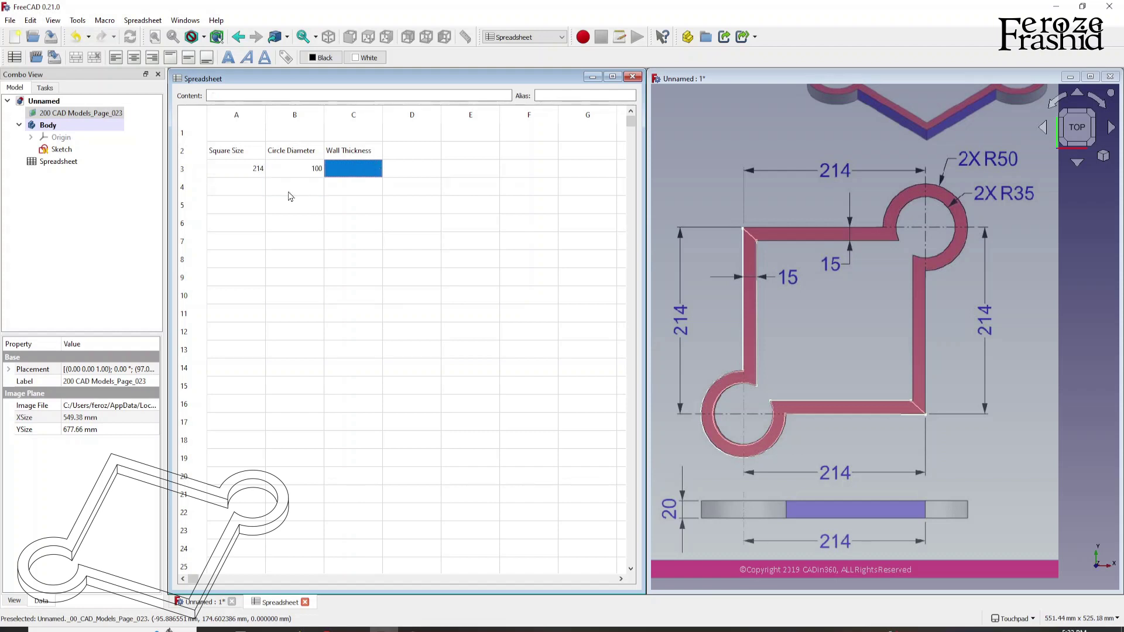
type("15")
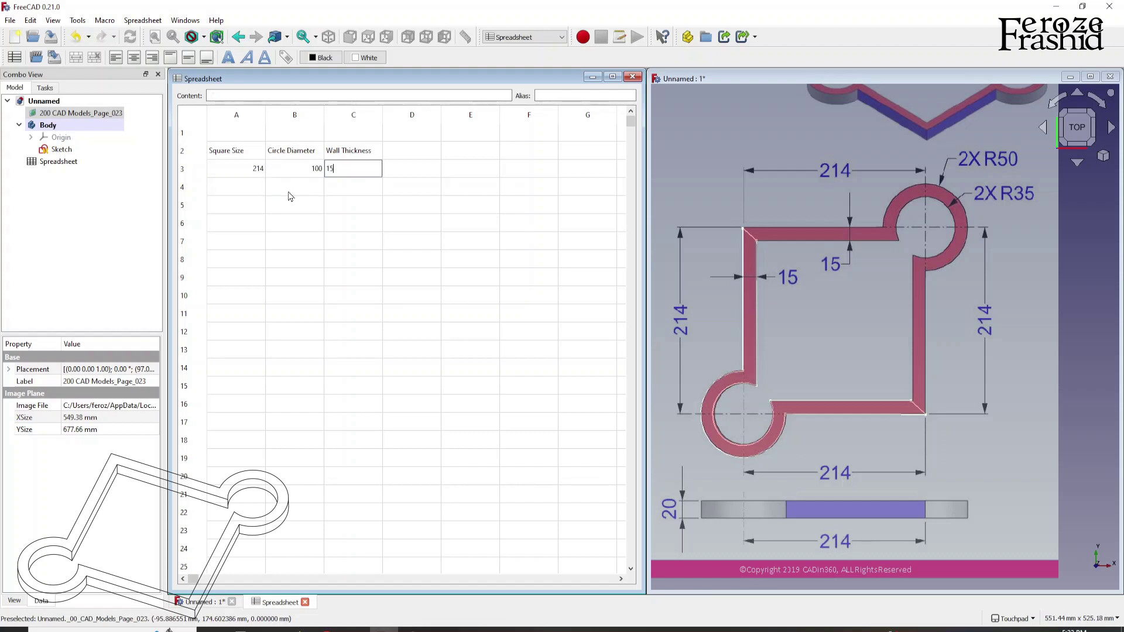
key("Return")
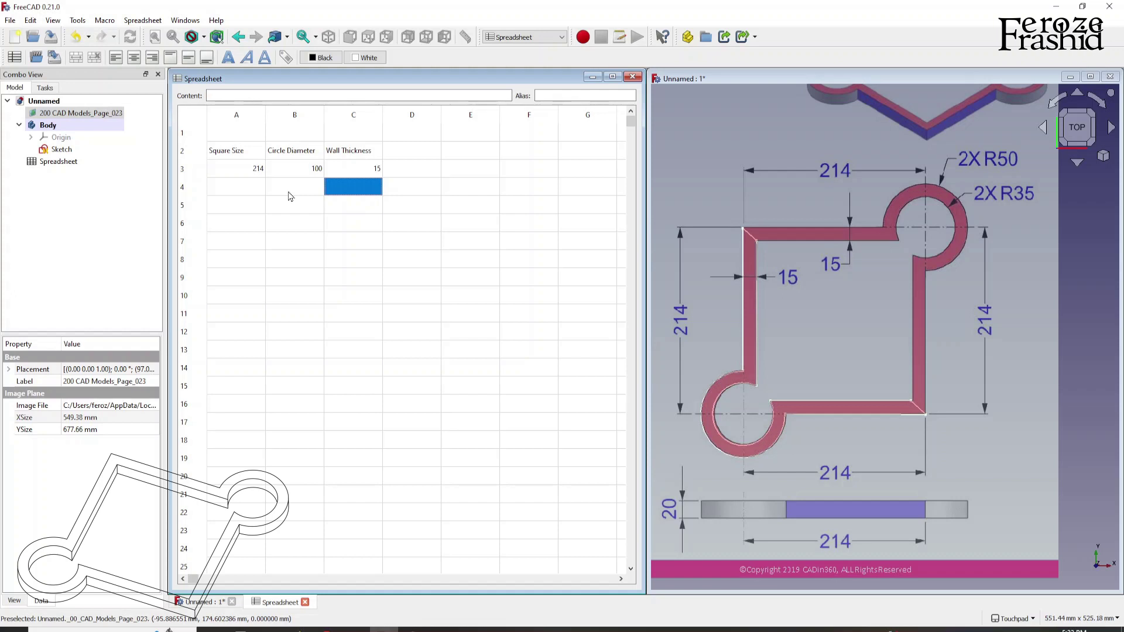
Give cell A3 (214) the alias SquareSize
left_click(299, 172)
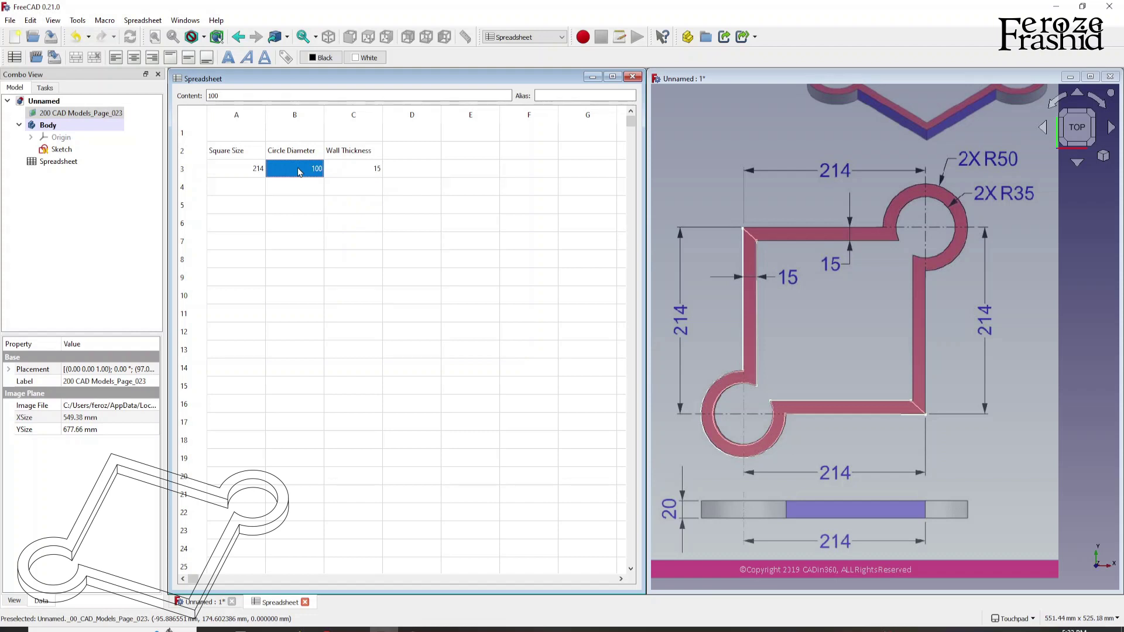
left_click(256, 170)
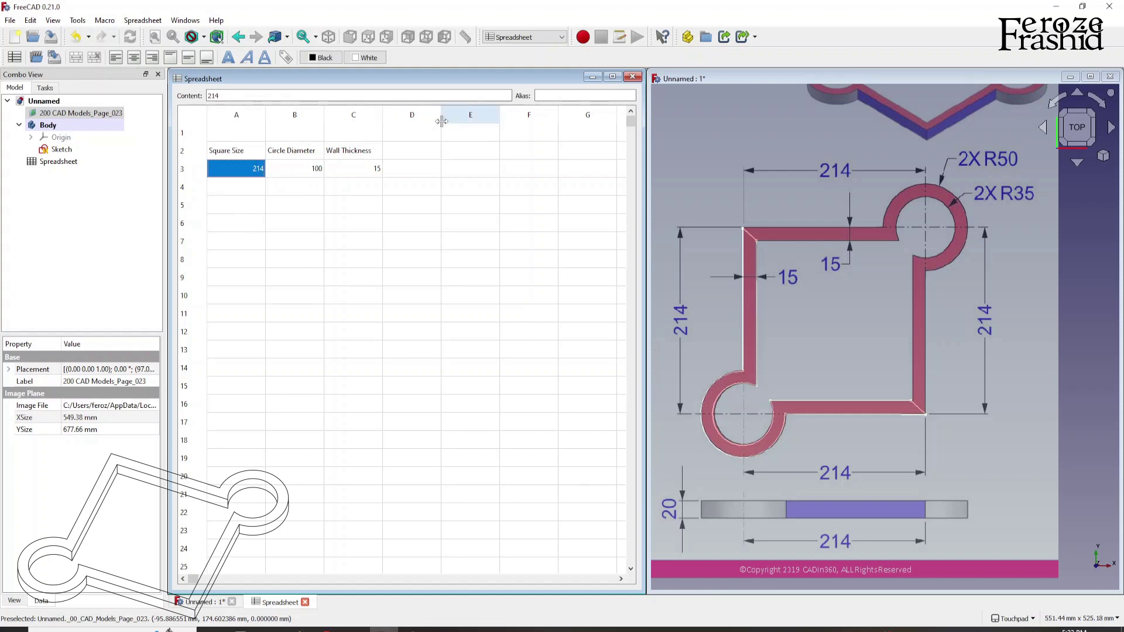
left_click(542, 97)
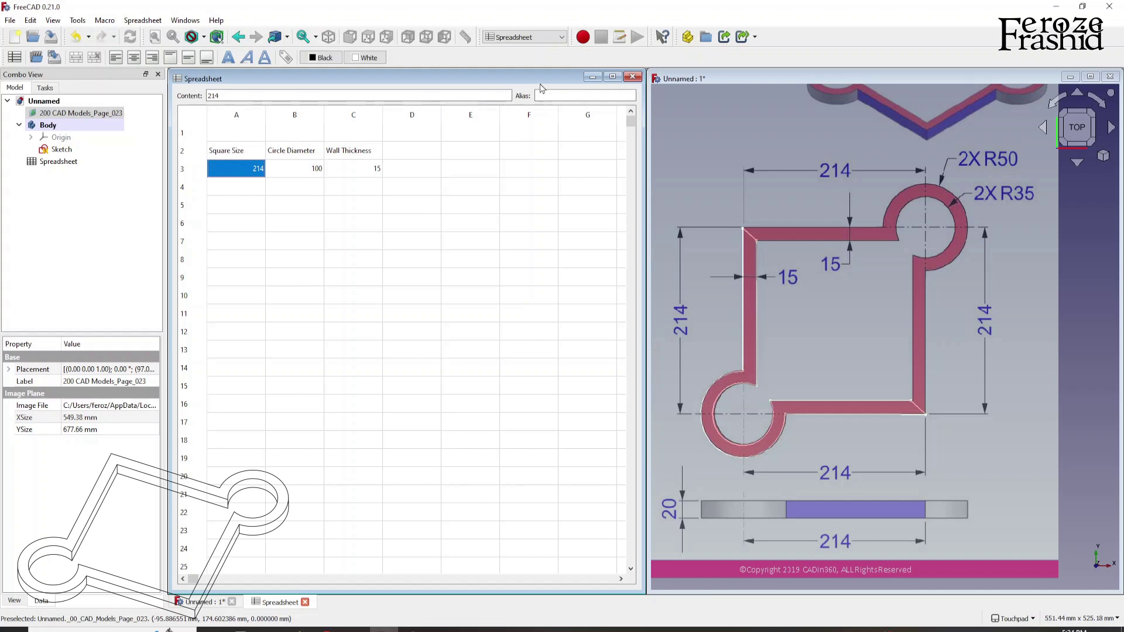
left_click(541, 95)
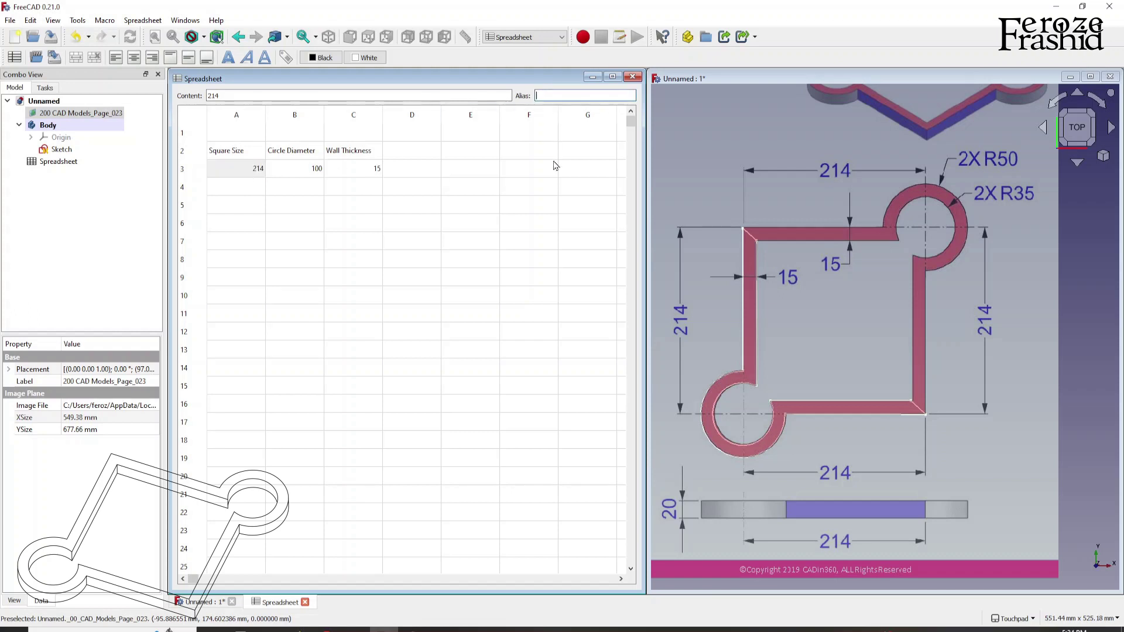
type("S")
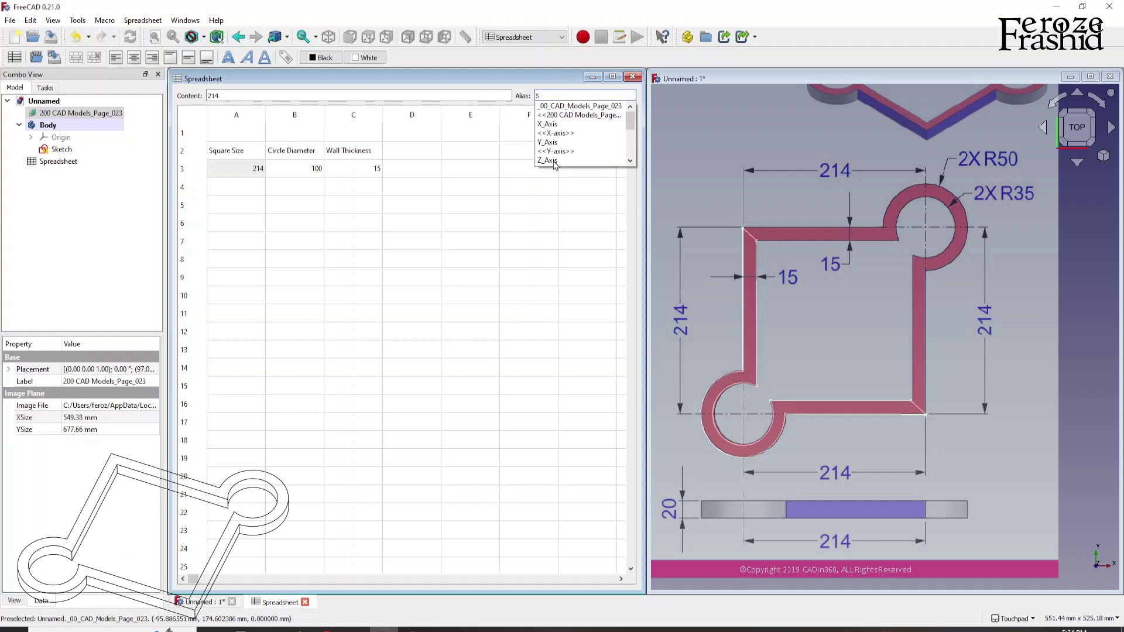
type("quare")
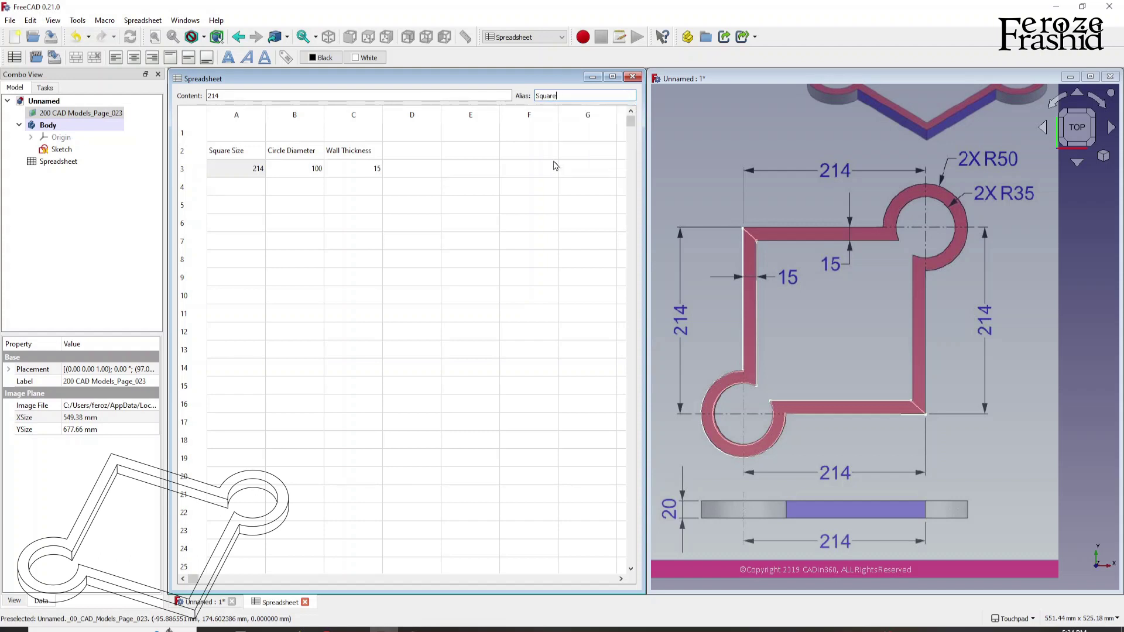
type("Size")
key("Return")
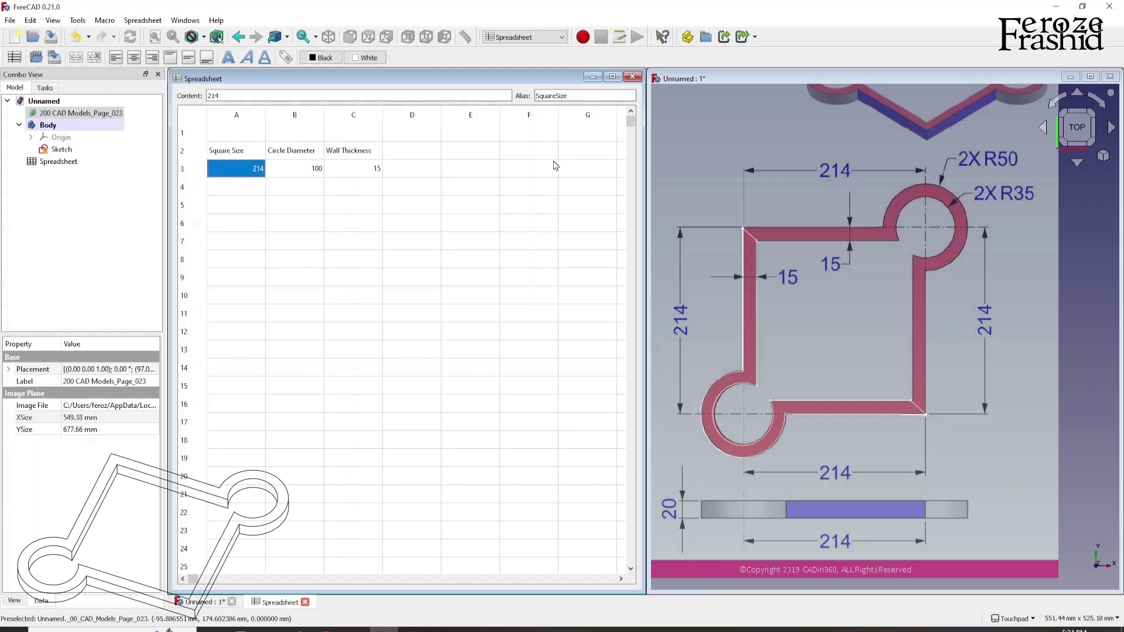
Give cell B3 (100) the alias CircleDia
key("Right")
key("Left")
key("Right")
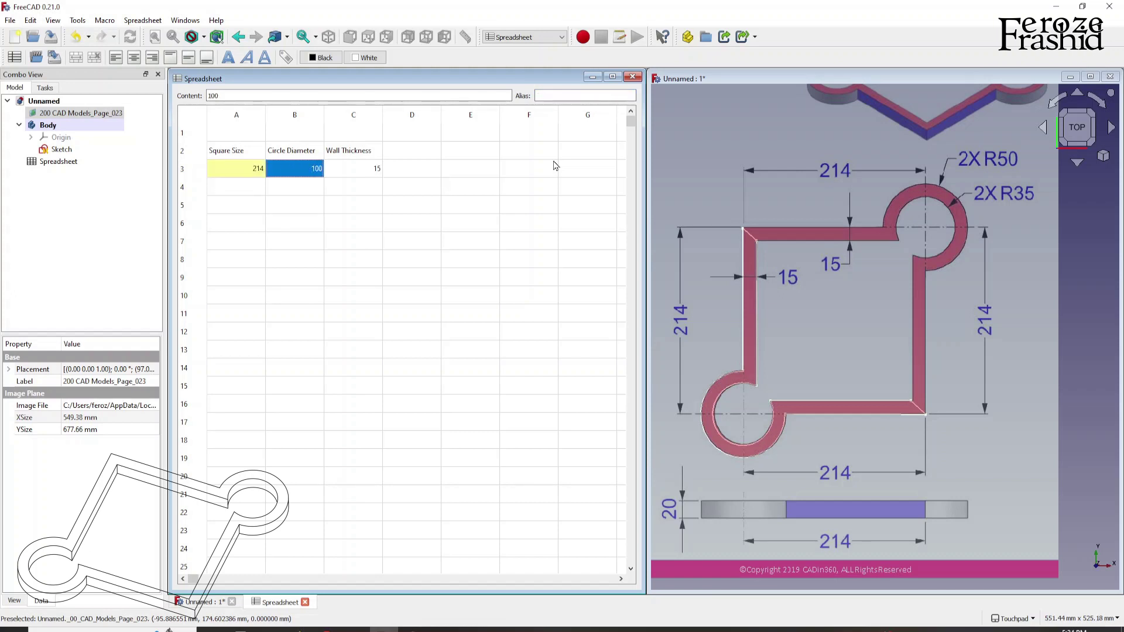
left_click(570, 95)
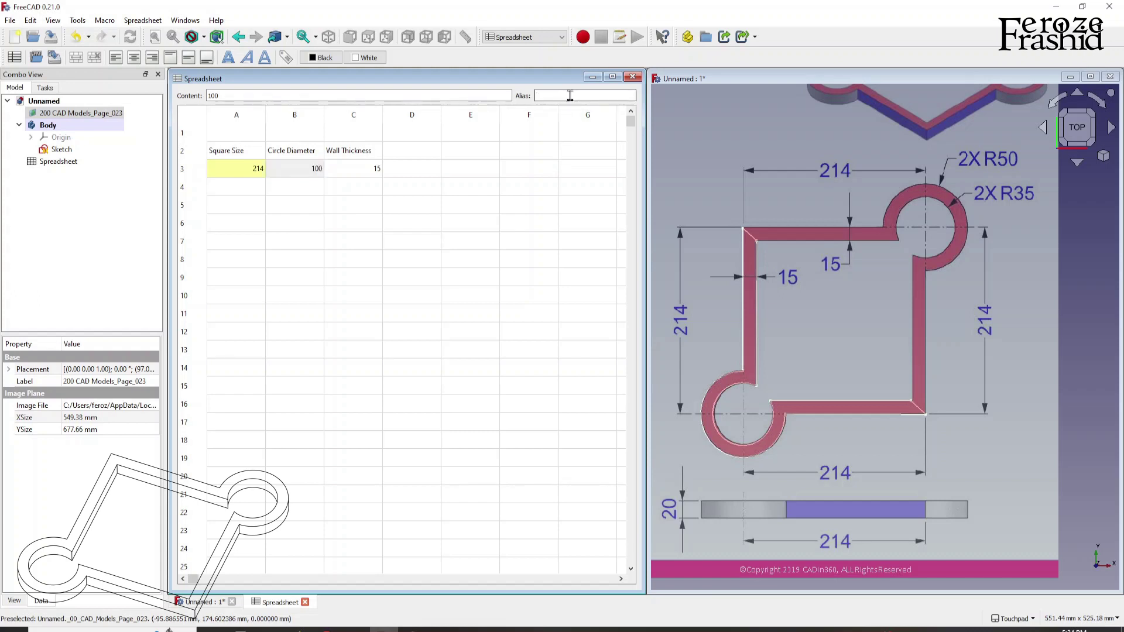
type("CircleDia")
key("Return")
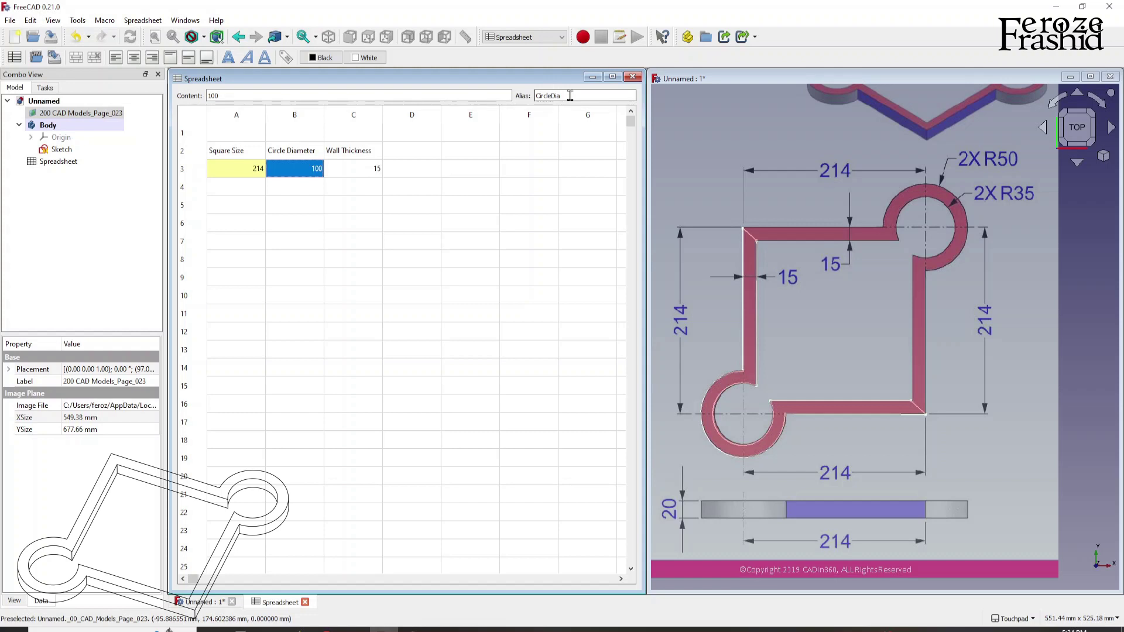
left_click(319, 202)
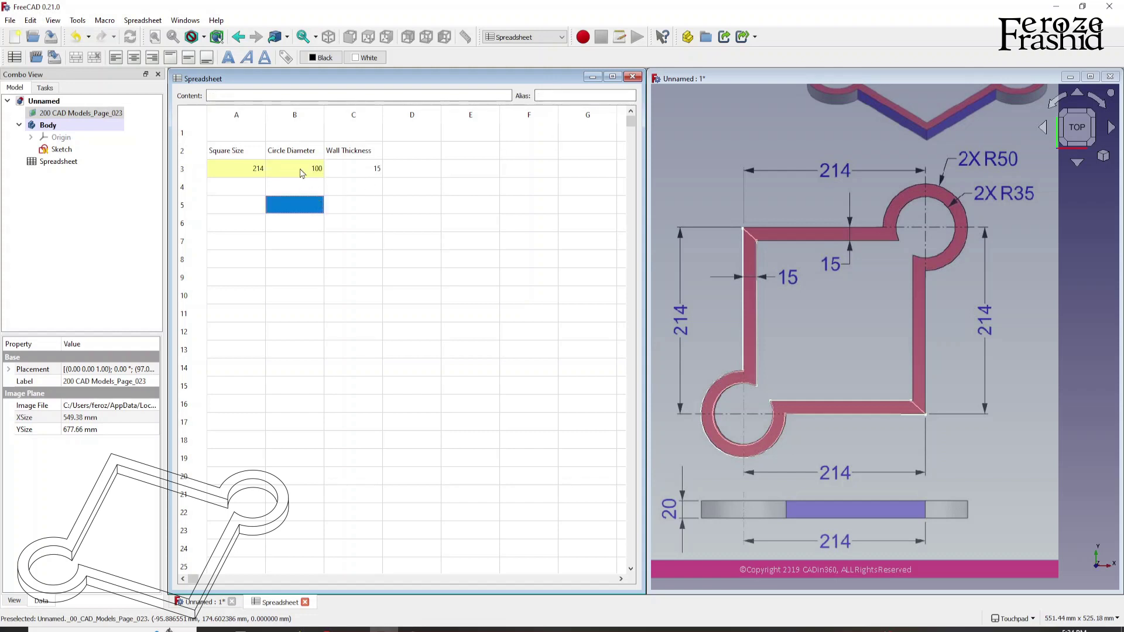
Give cell C3 (15) the alias WallThick
mouse_move(302, 173)
left_click(357, 169)
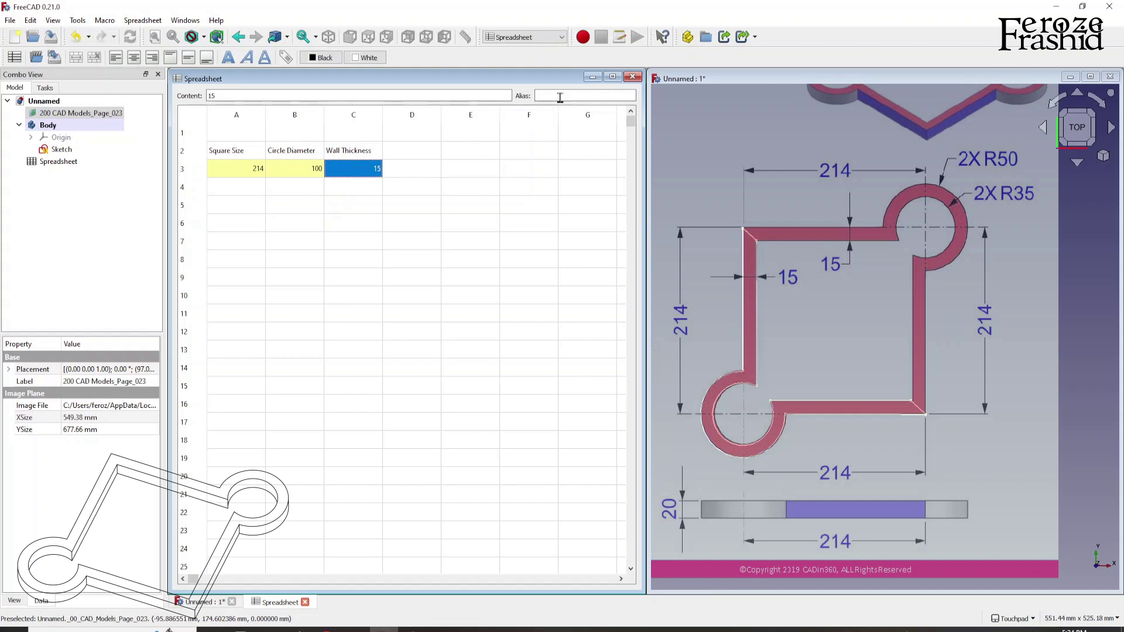
left_click(562, 96)
type("Wall")
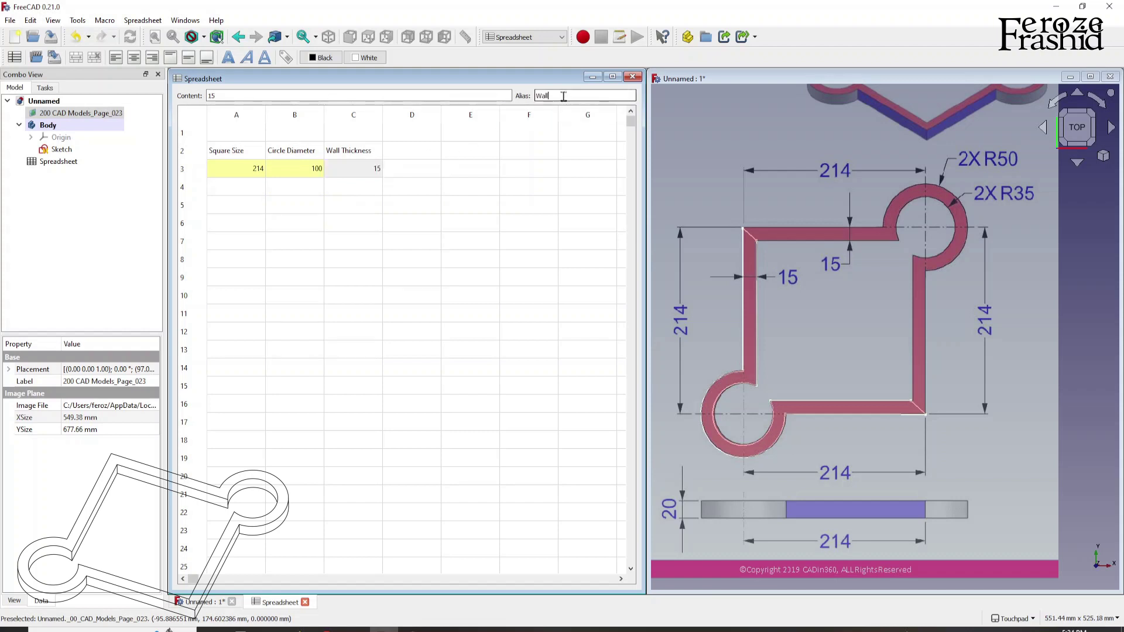
type("Thick")
key("Return")
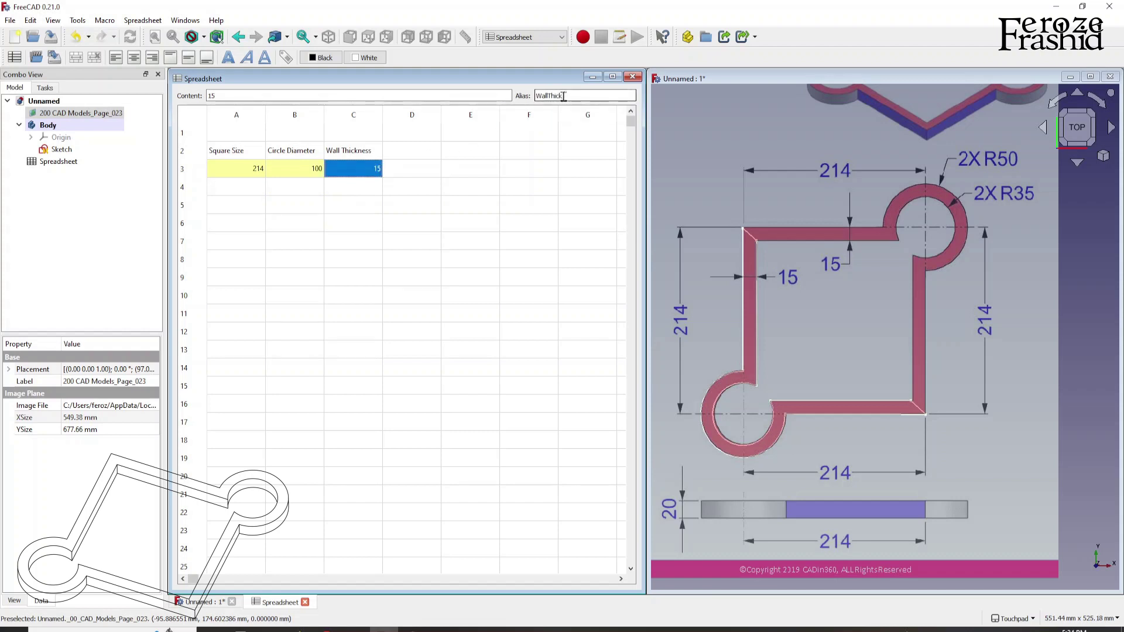
left_click(366, 203)
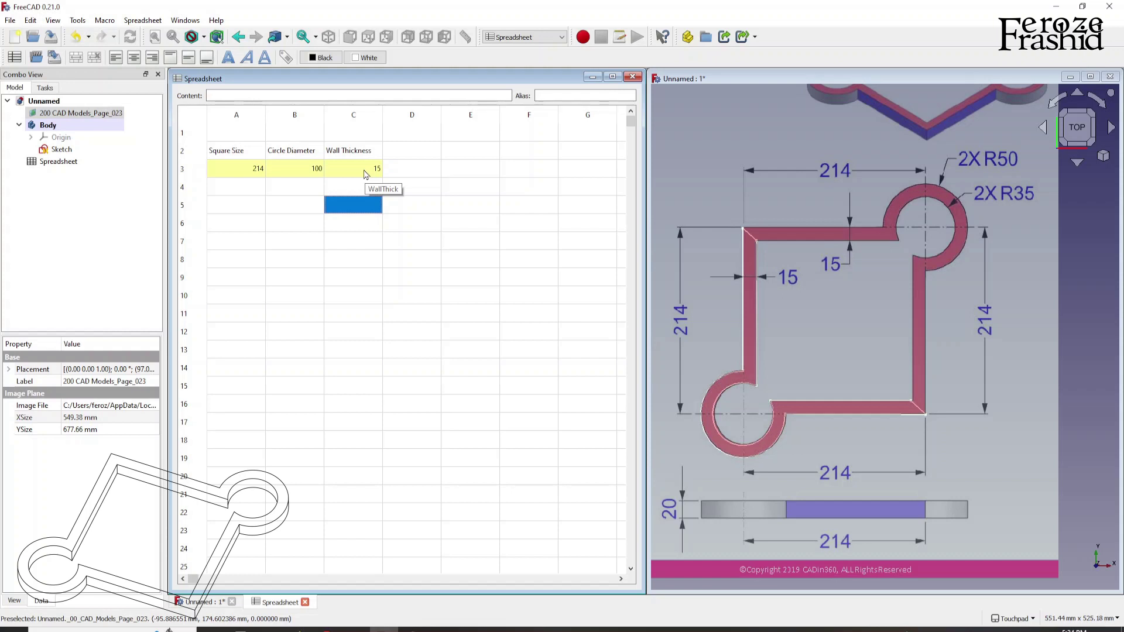
Narrow the spreadsheet pane and open the plate's sketch for editing
left_click_drag(645, 195, 409, 195)
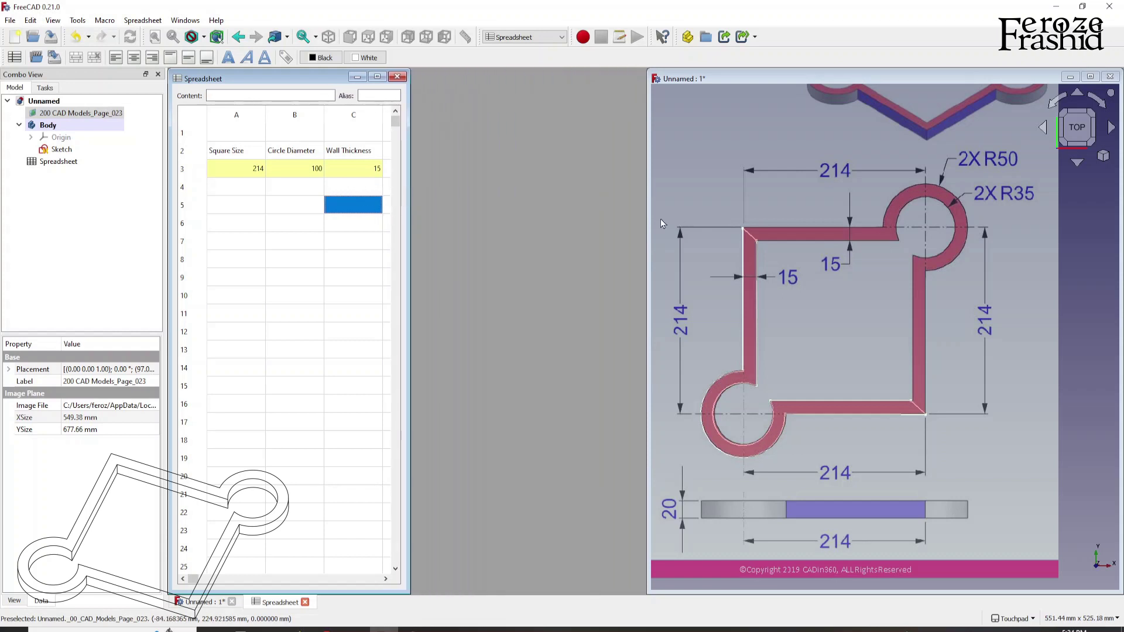
left_click_drag(647, 220, 417, 196)
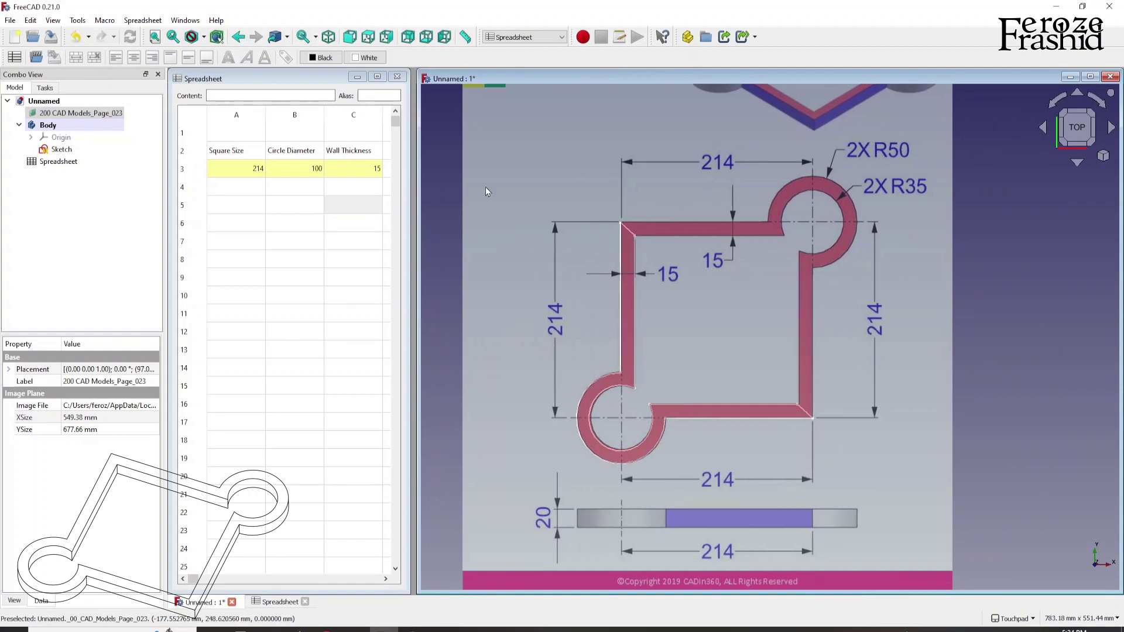
left_click(75, 155)
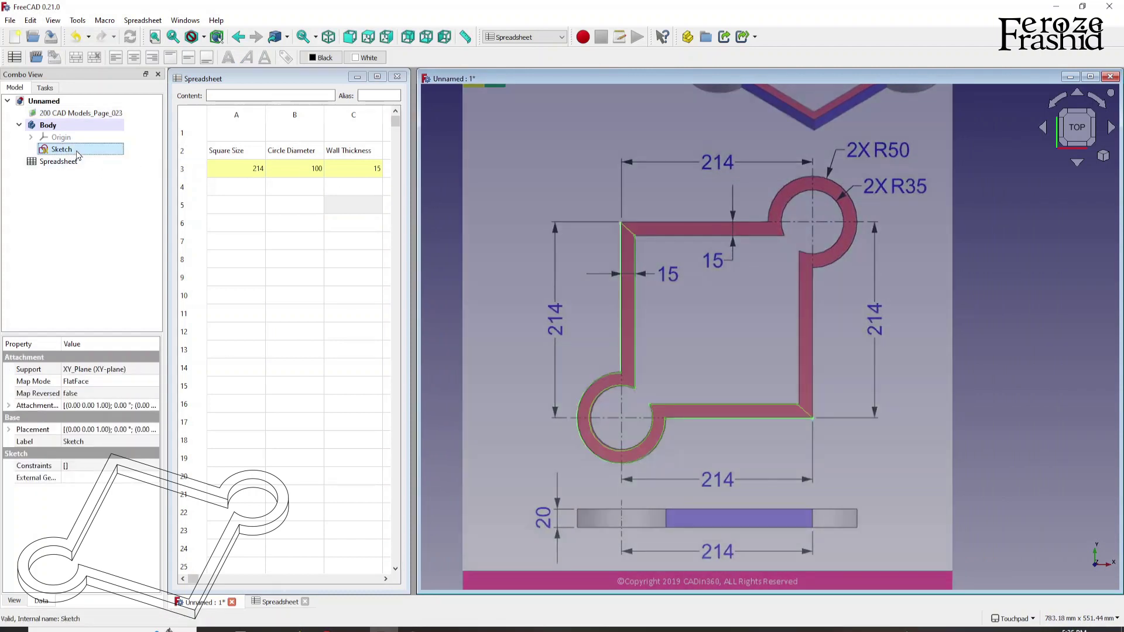
double_click(77, 154)
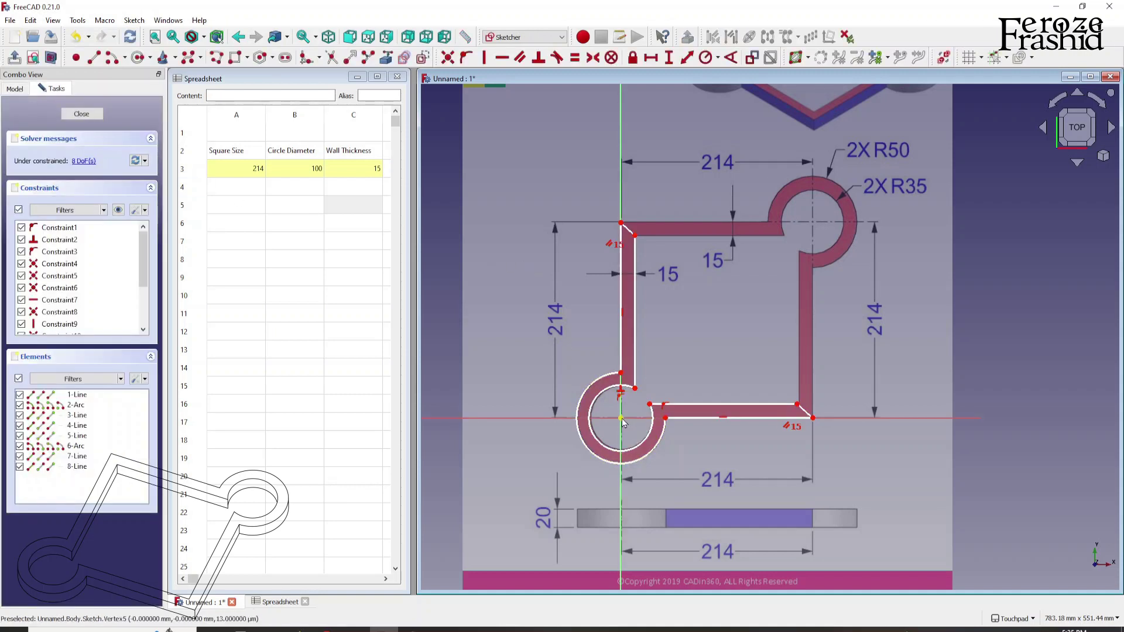
Add a vertical distance between the frame's top-left corner and the sketch origin
left_click(621, 223)
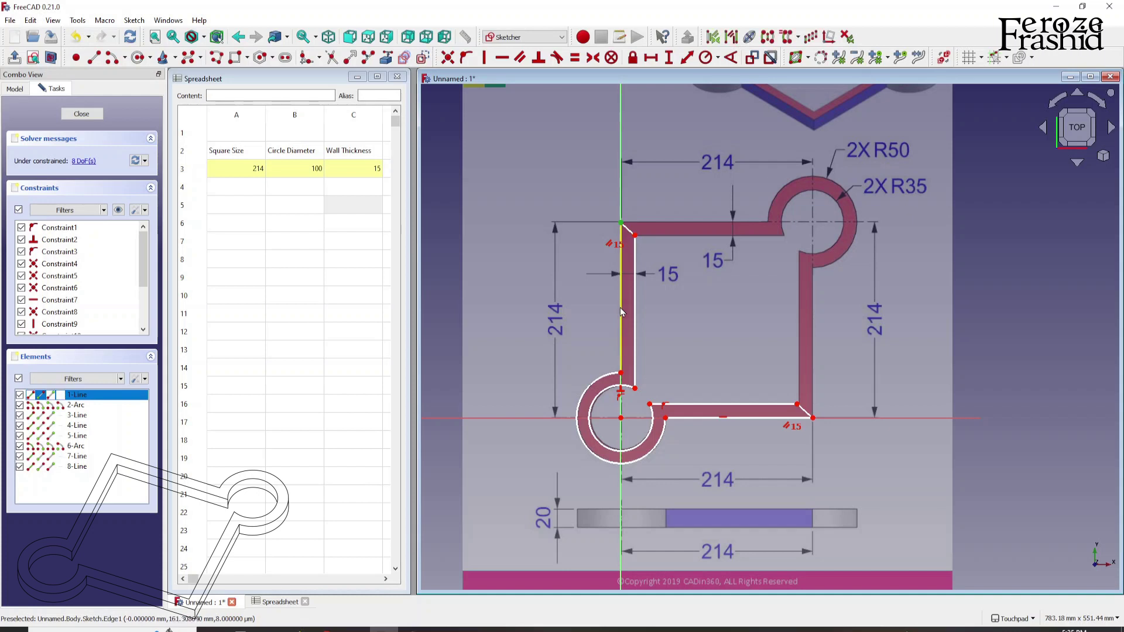
left_click(621, 420)
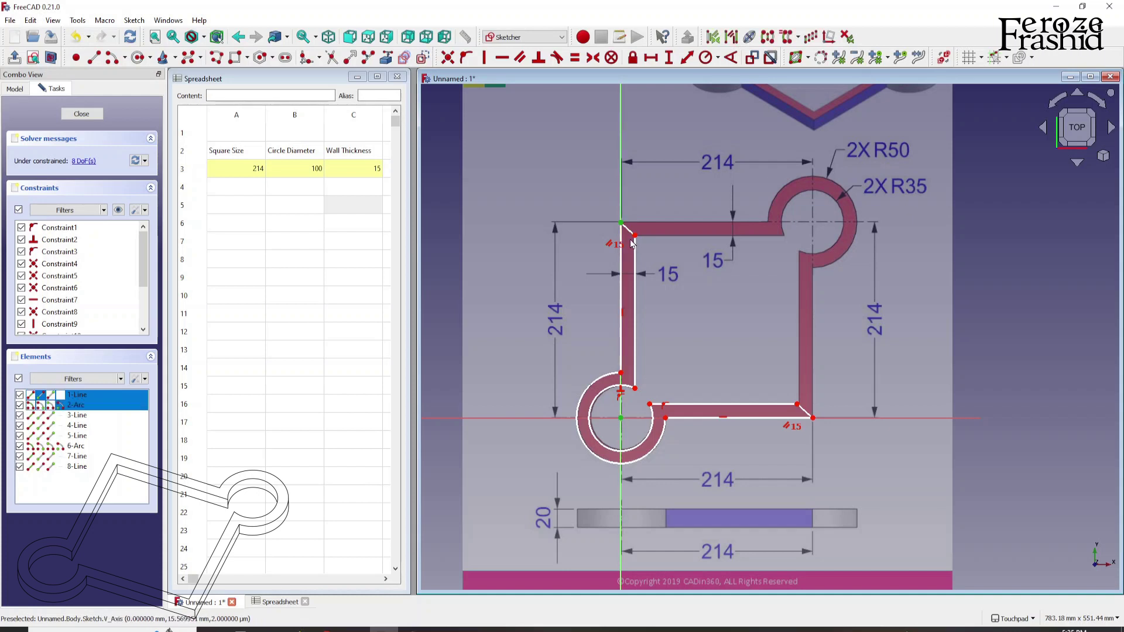
left_click(669, 58)
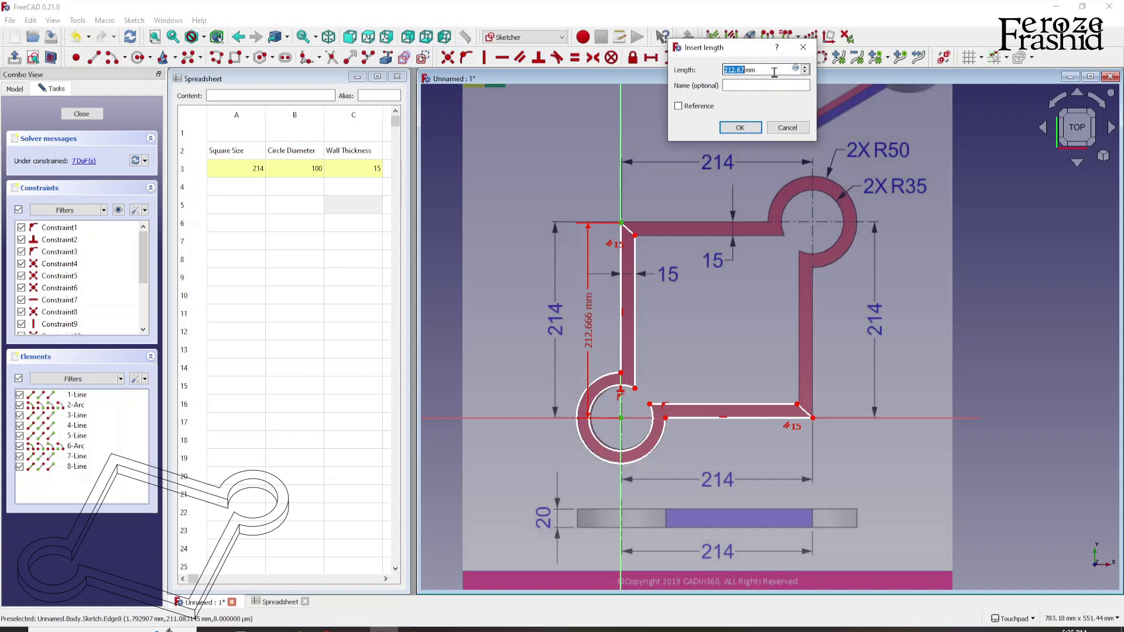
Clear the vertical length entry and bring up its expression editor
left_click_drag(774, 71, 711, 77)
type("asfasf")
key("ctrl+a")
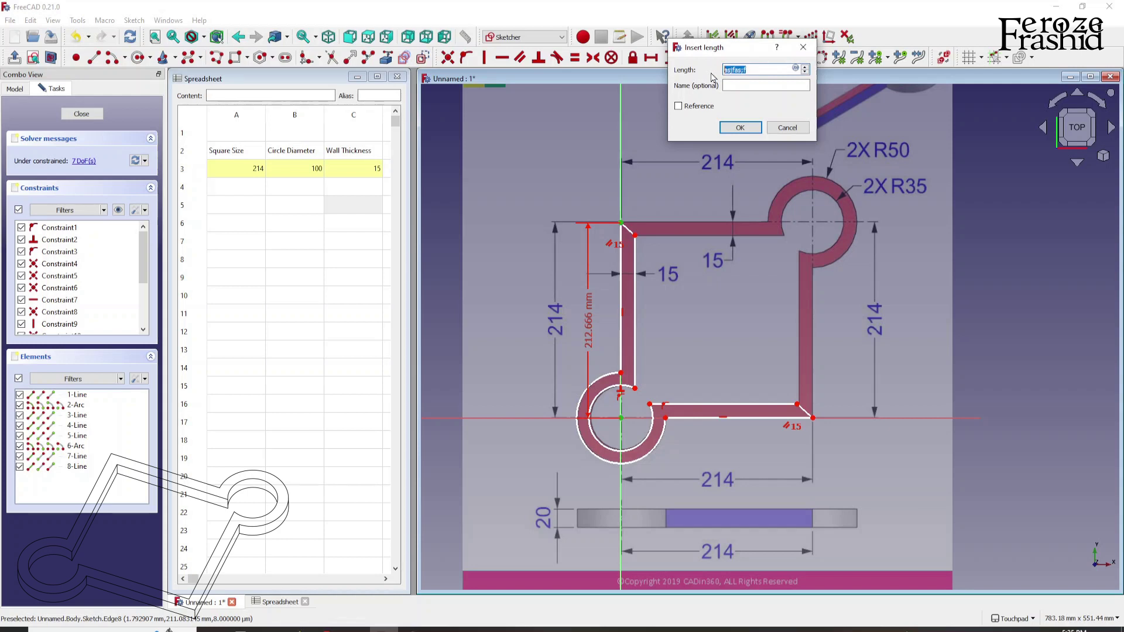
key("BackSpace")
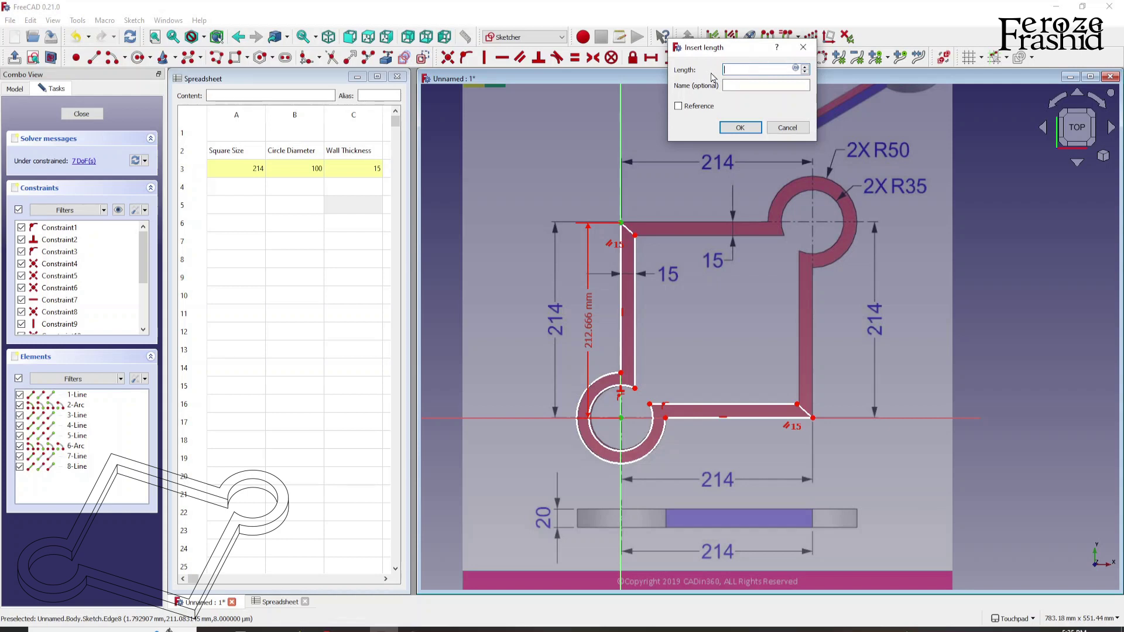
left_click(796, 70)
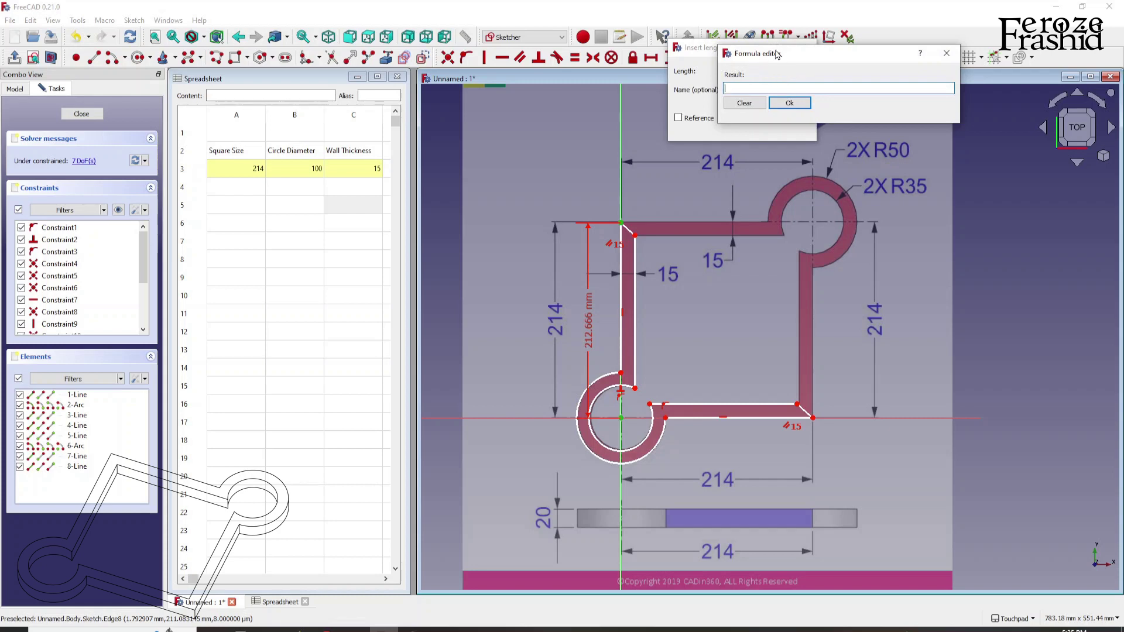
left_click_drag(778, 54, 768, 115)
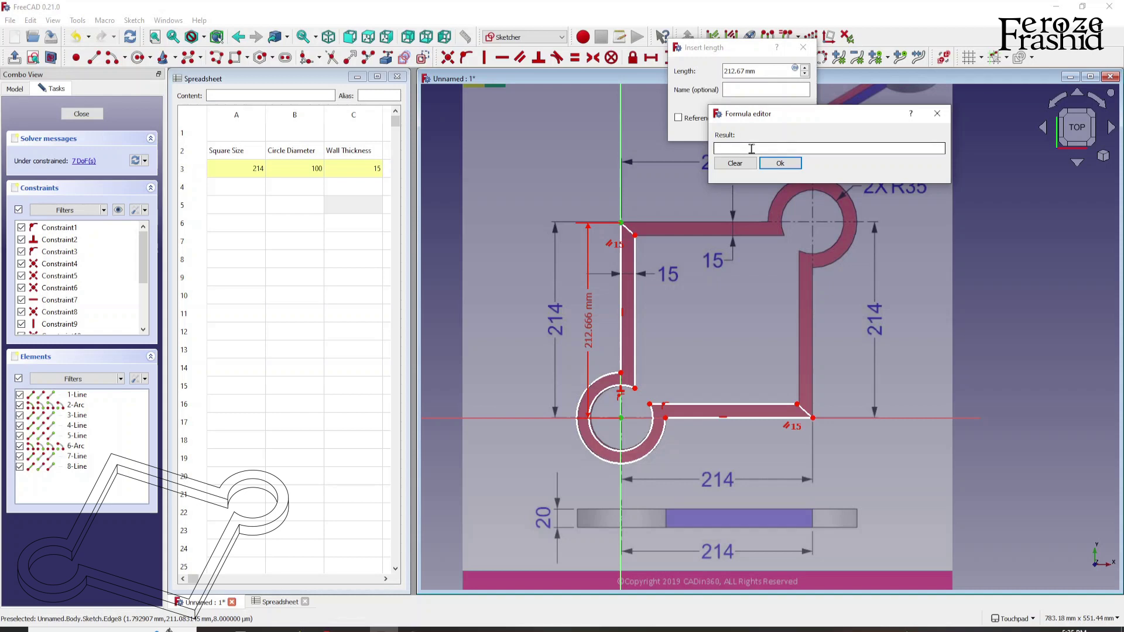
Drive the left edge's vertical length by <<Spreadsheet>>.SquareSize, giving 214 mm
type("Spre")
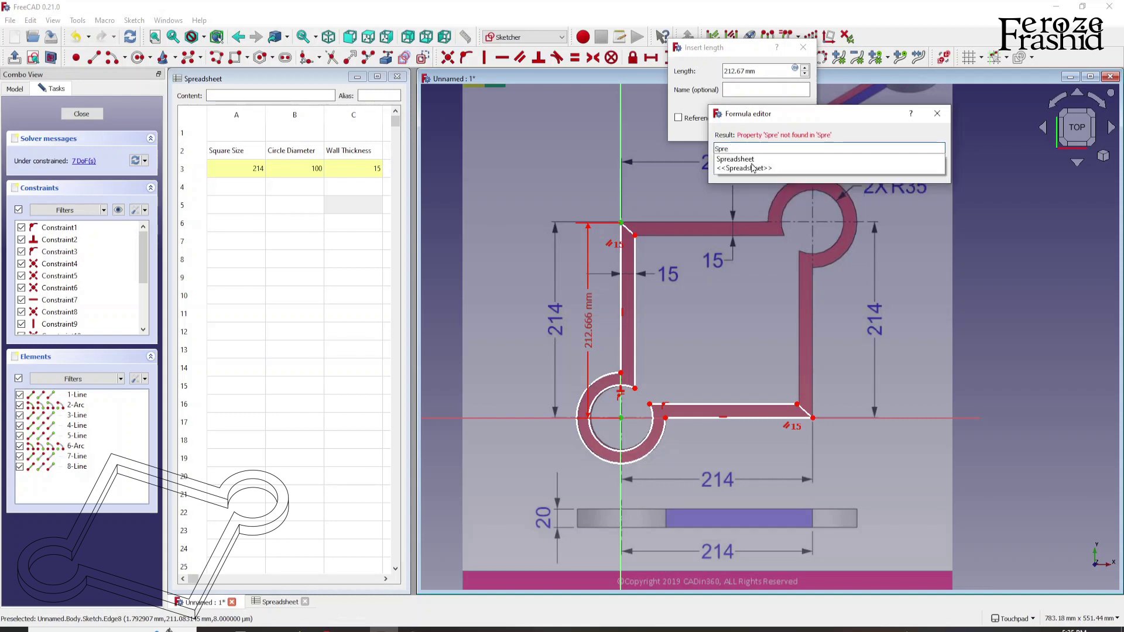
left_click(748, 170)
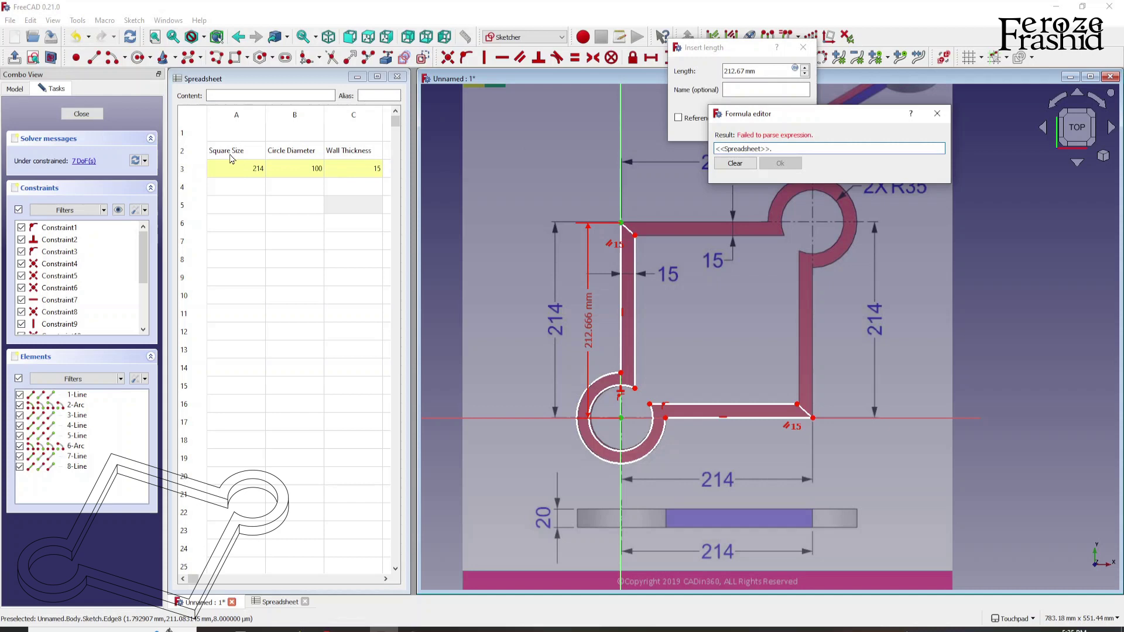
type("Con")
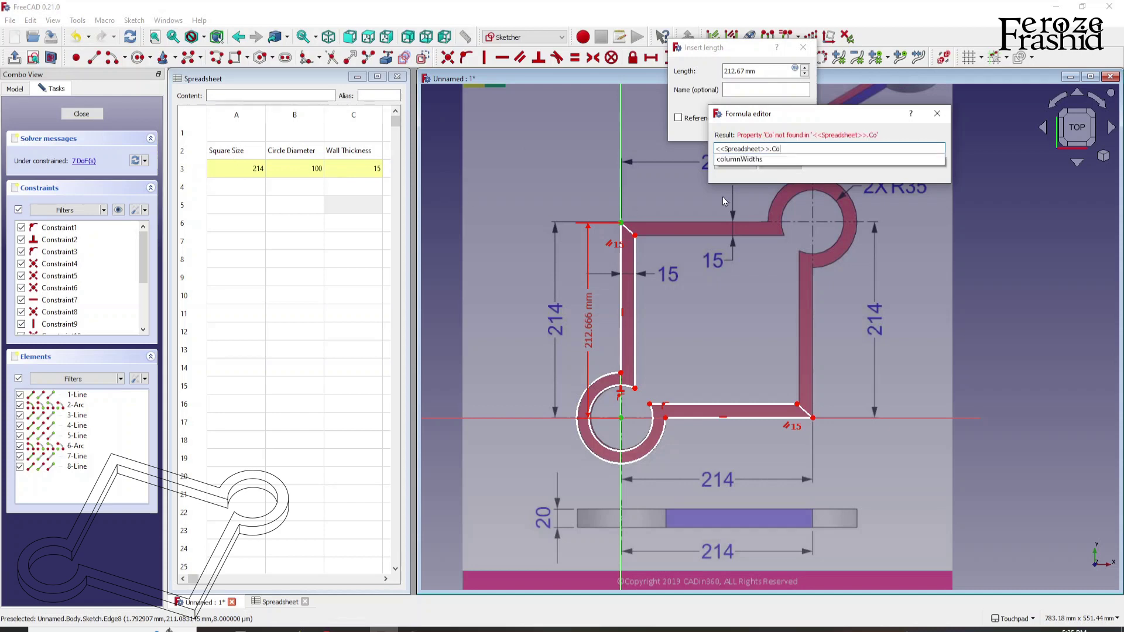
key("BackSpace")
key("BackSpace")
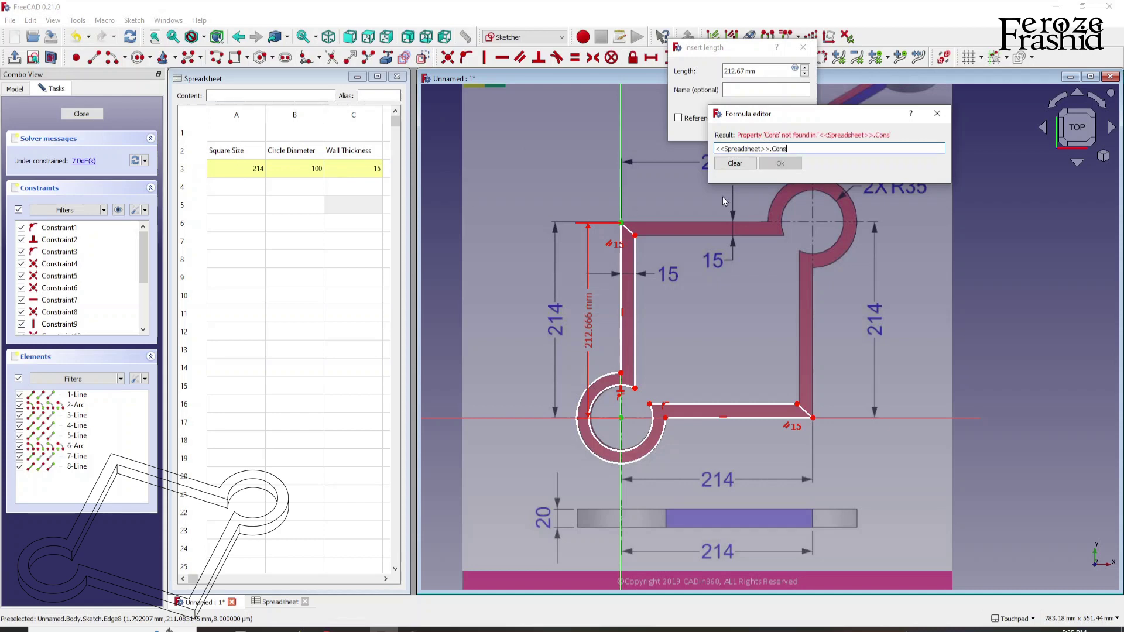
key("BackSpace")
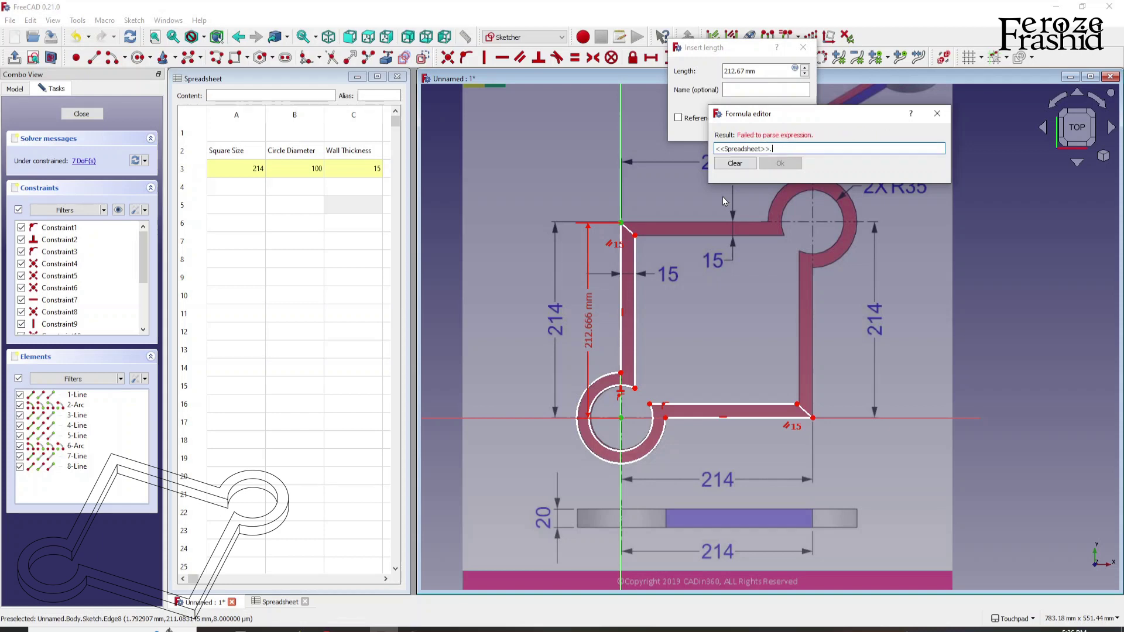
type("Squ")
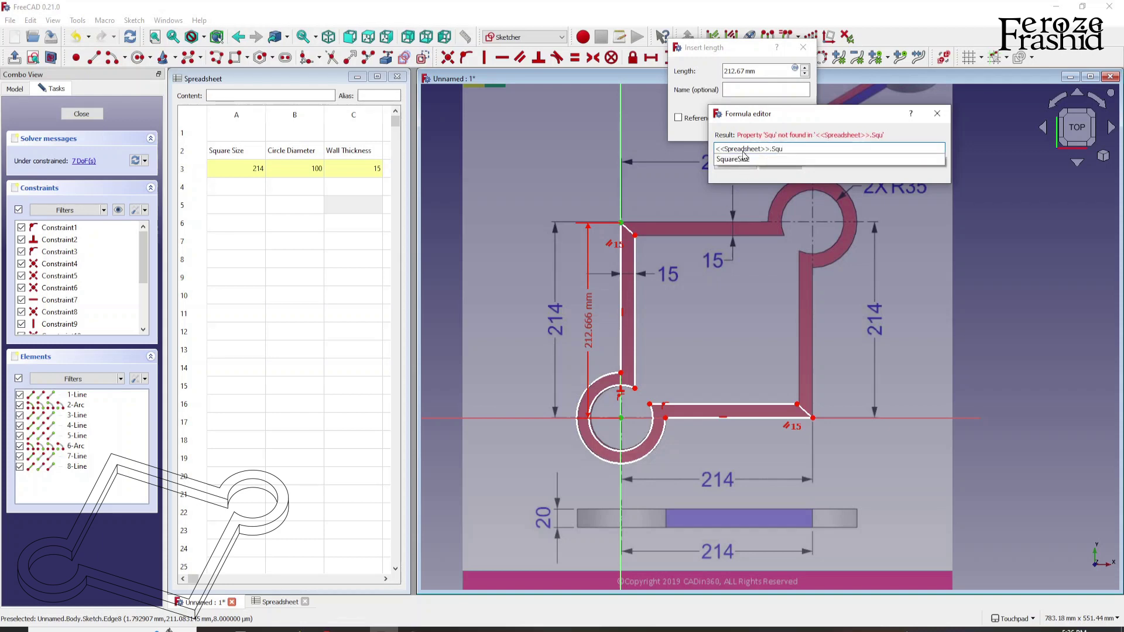
left_click(761, 160)
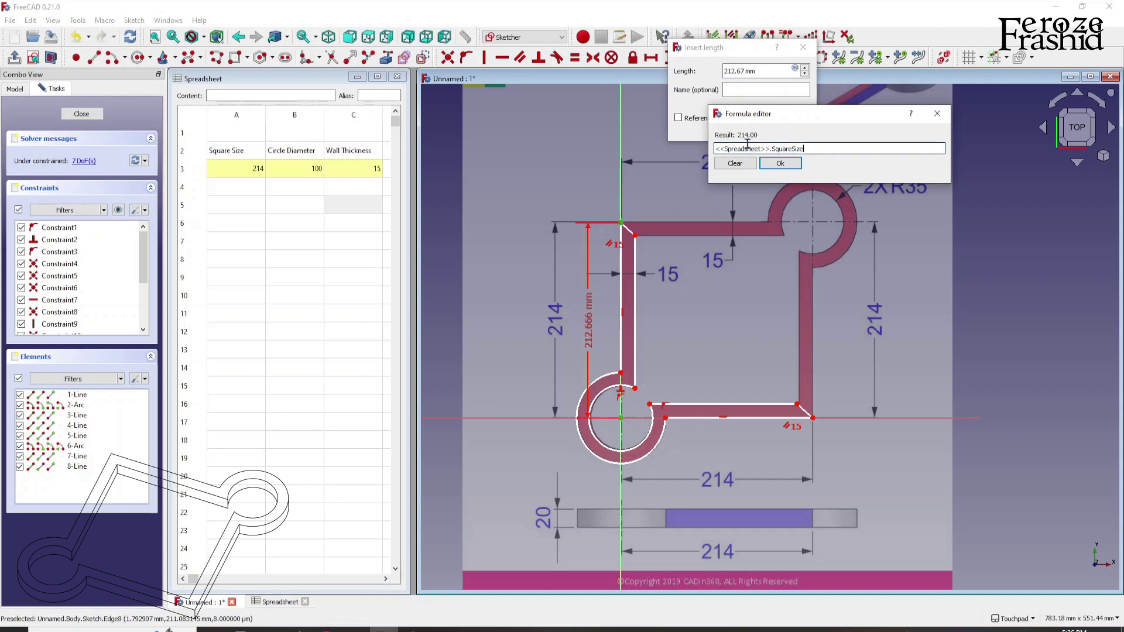
left_click(777, 167)
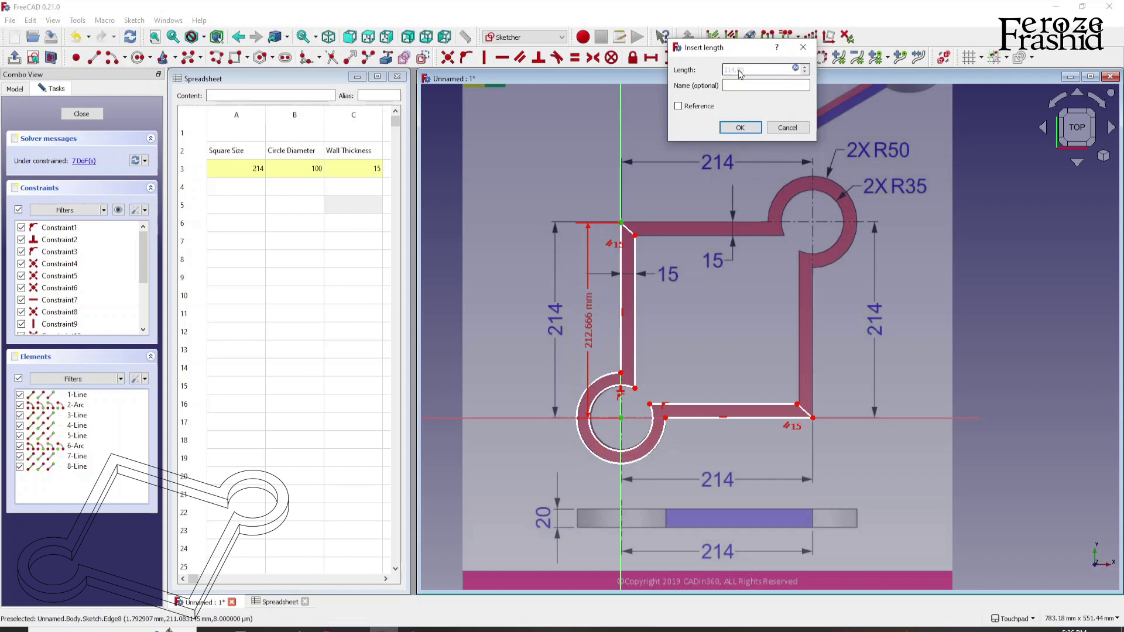
left_click(739, 128)
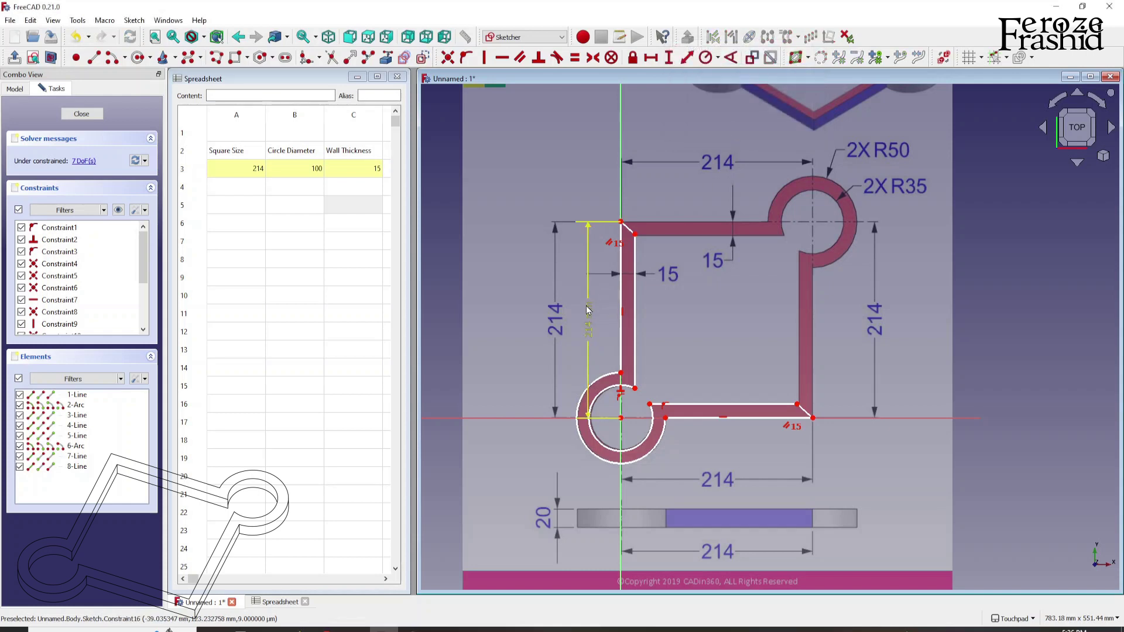
Shift the 214 mm label and add a trial 15 mm distance between the left wall lines
left_click_drag(588, 311, 559, 310)
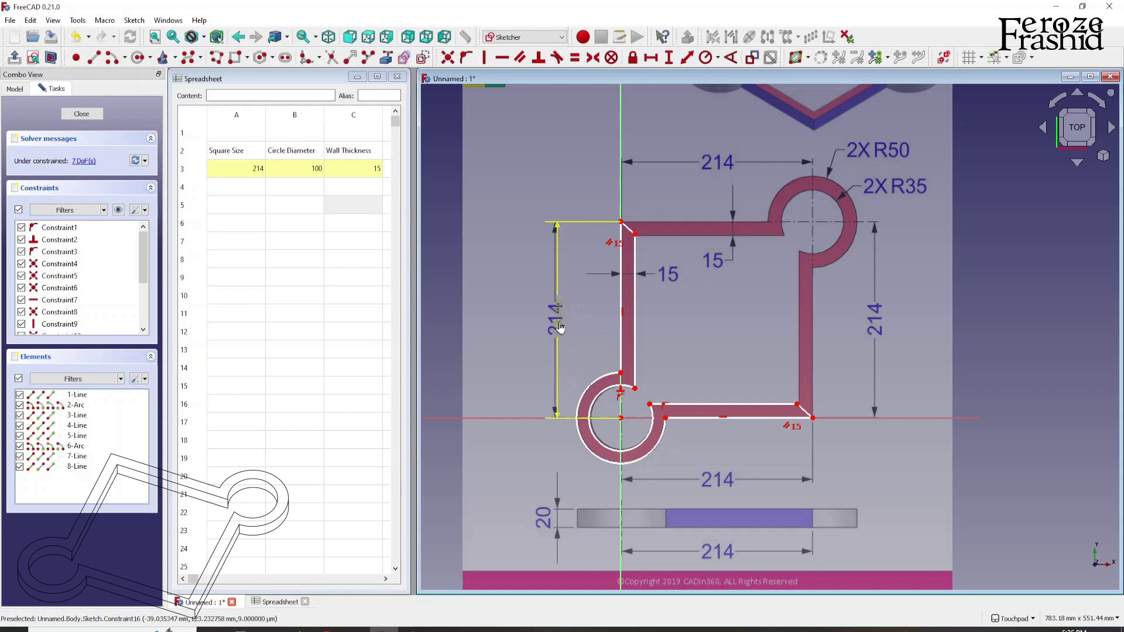
left_click_drag(572, 325, 574, 321)
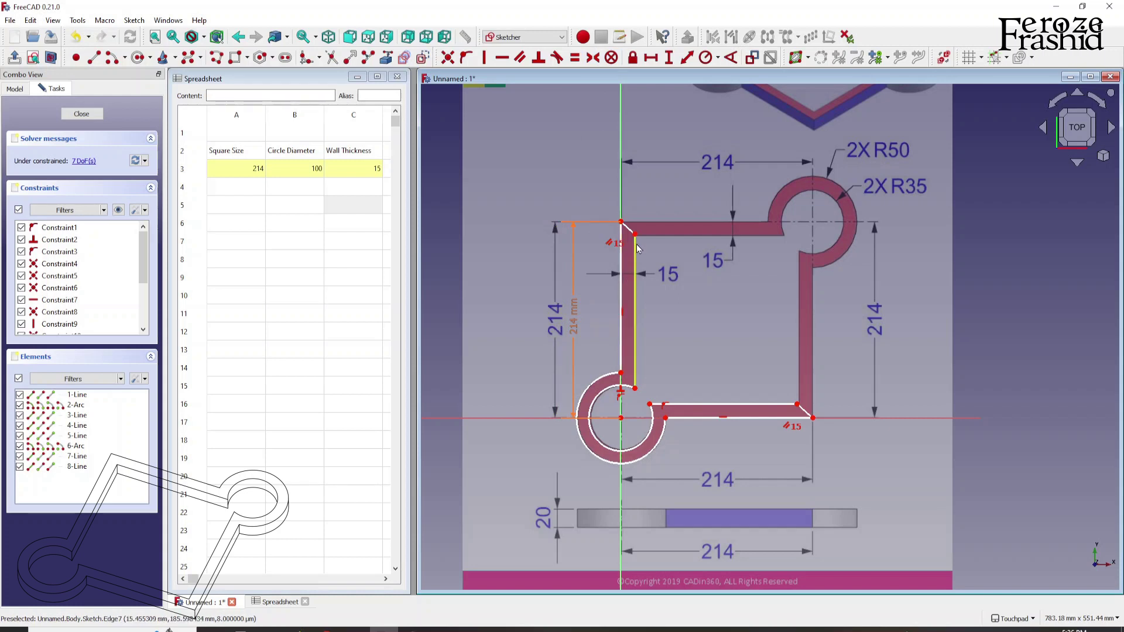
left_click(627, 228)
left_click(622, 239)
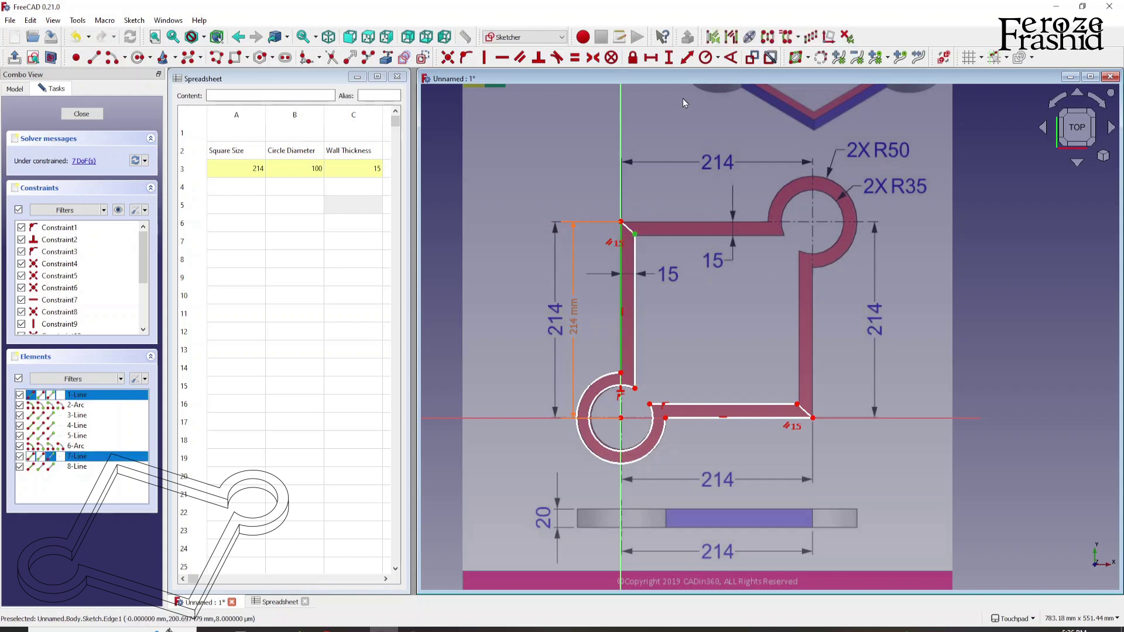
left_click(686, 59)
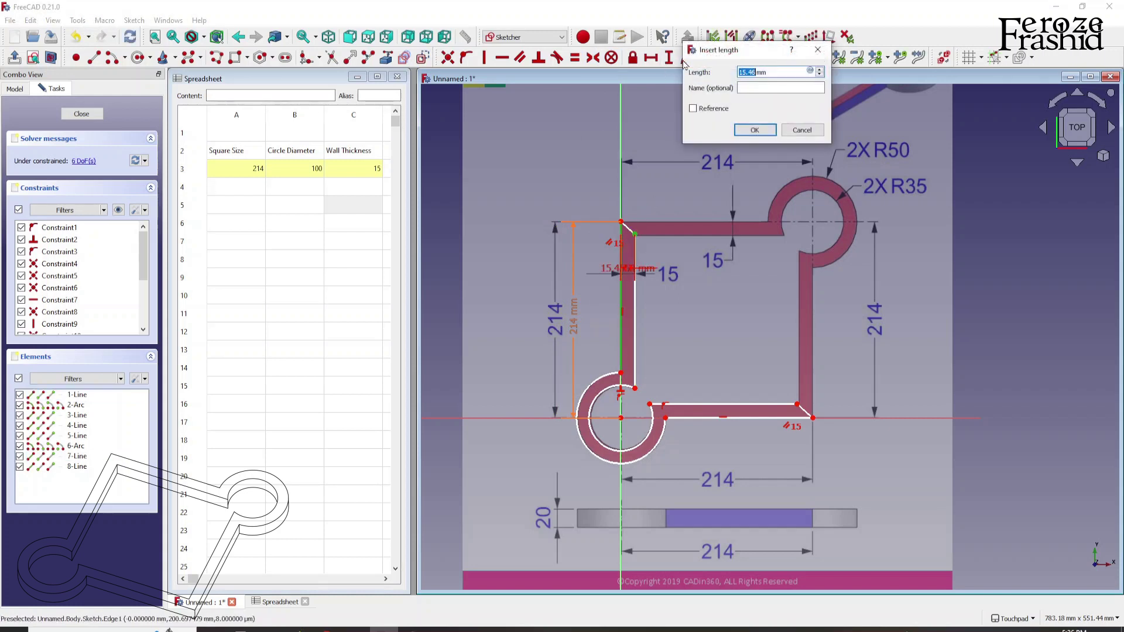
type("15")
key("Return")
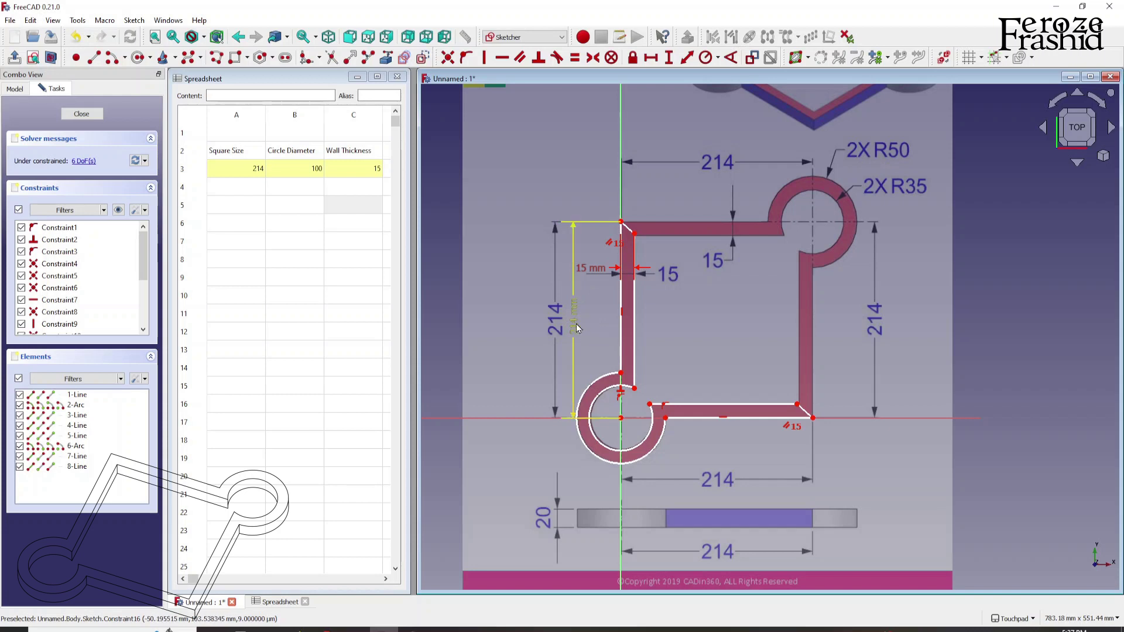
Undo the 15 mm constraint and place the 214 mm label on the reference 214
key("ctrl+z")
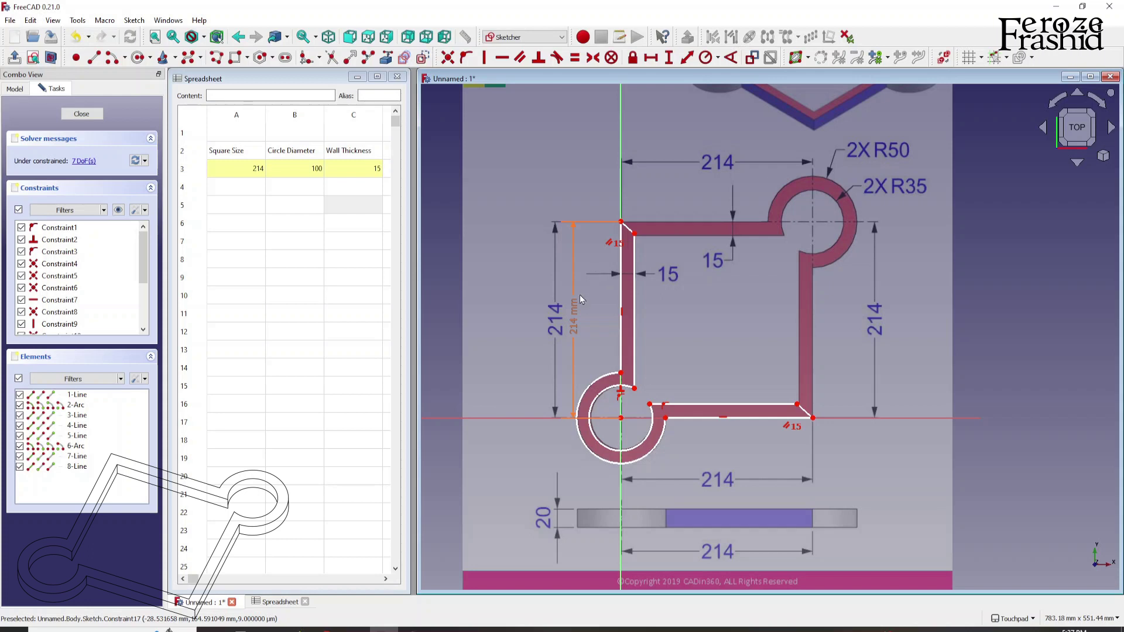
left_click_drag(578, 310, 556, 325)
left_click(634, 235)
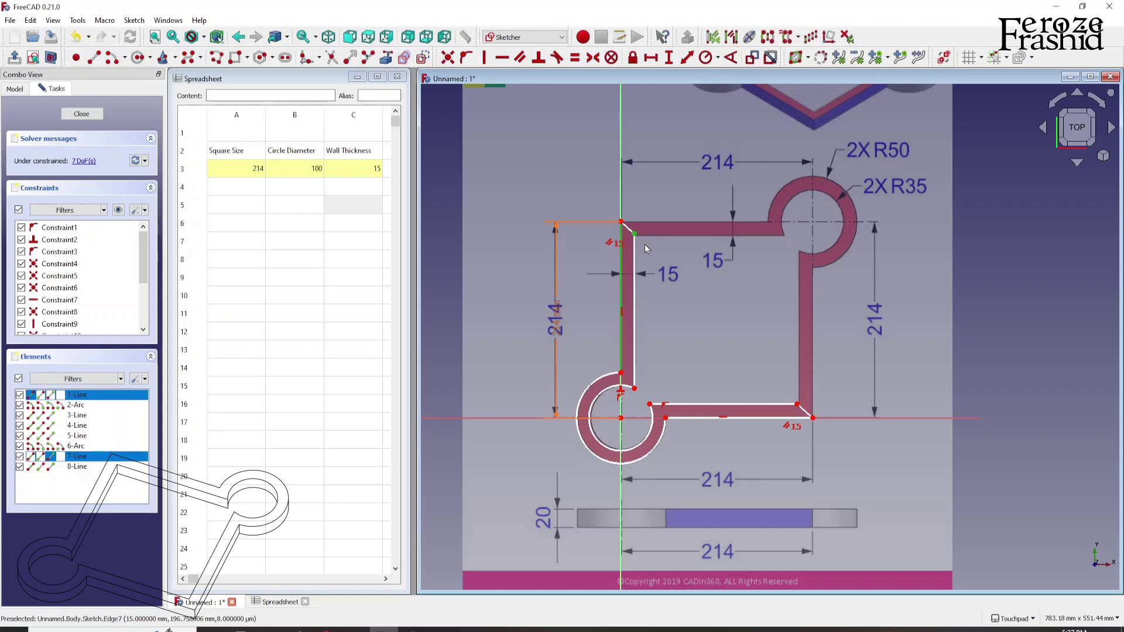
Add a distance constraint between the top inner corner and the outer left line
key("Escape")
left_click(635, 235)
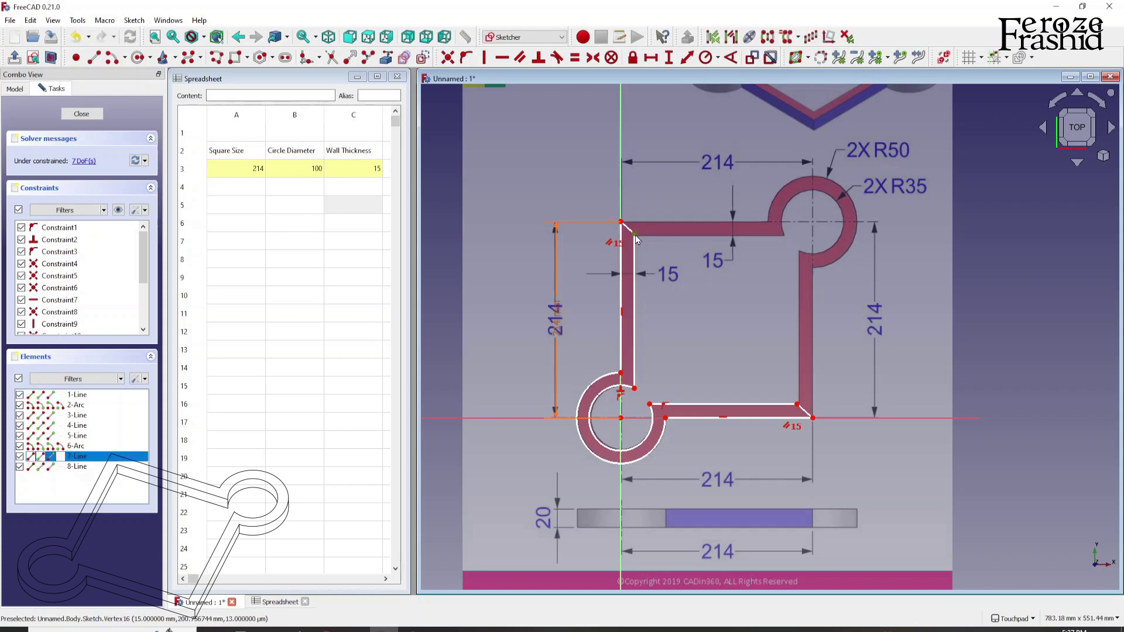
left_click(623, 239)
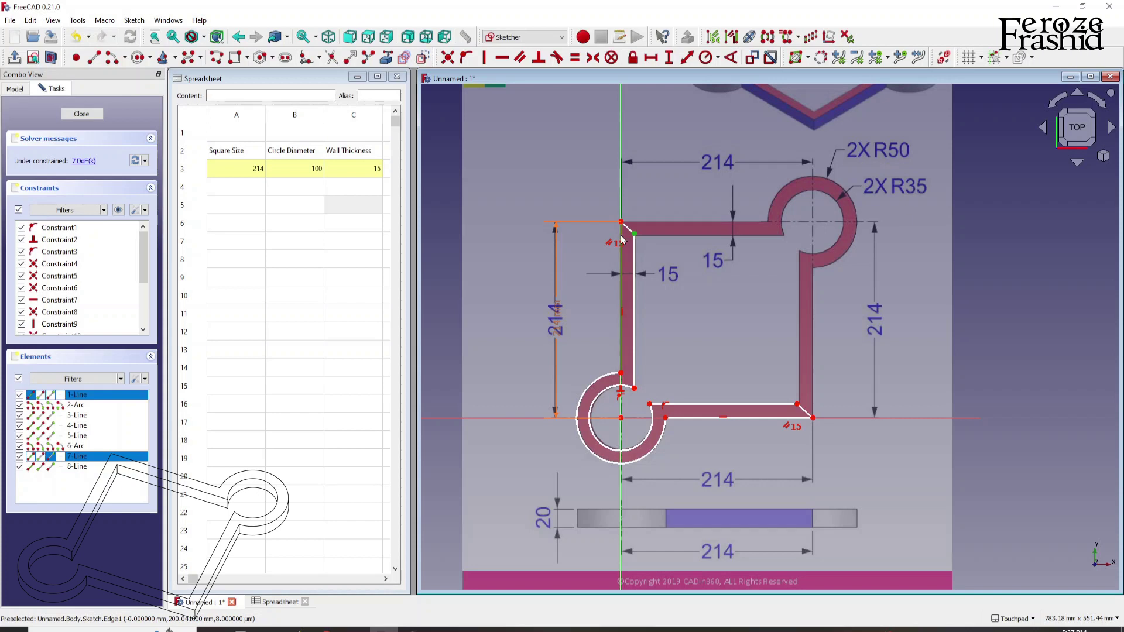
left_click(674, 63)
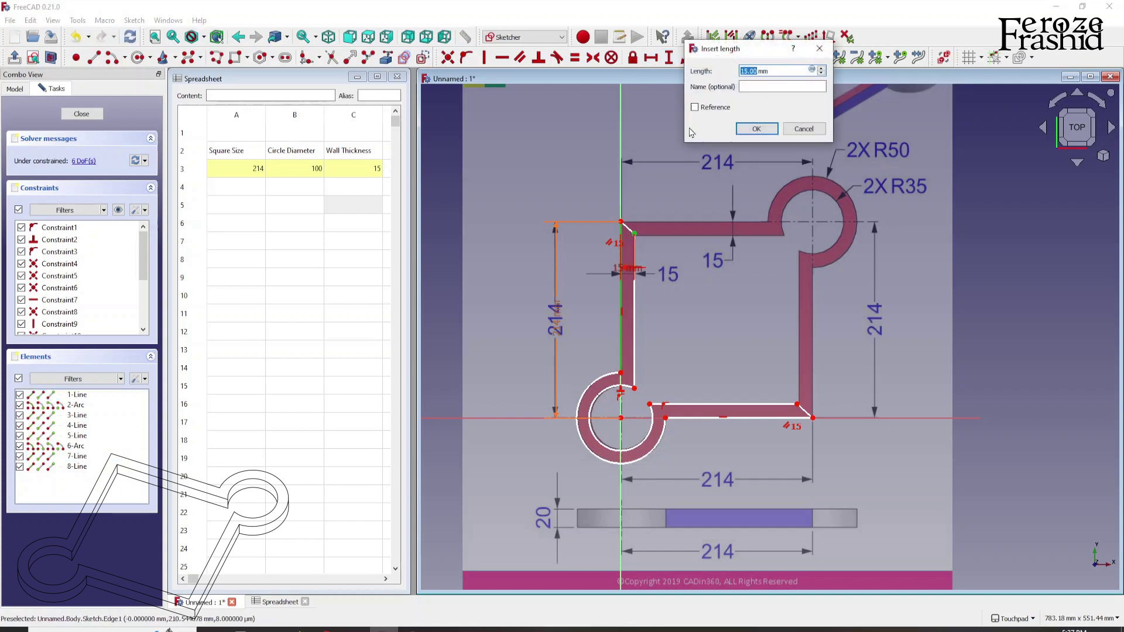
Set that distance to <<Spreadsheet>>.WallThick (15 mm) and move its label aside
left_click(812, 71)
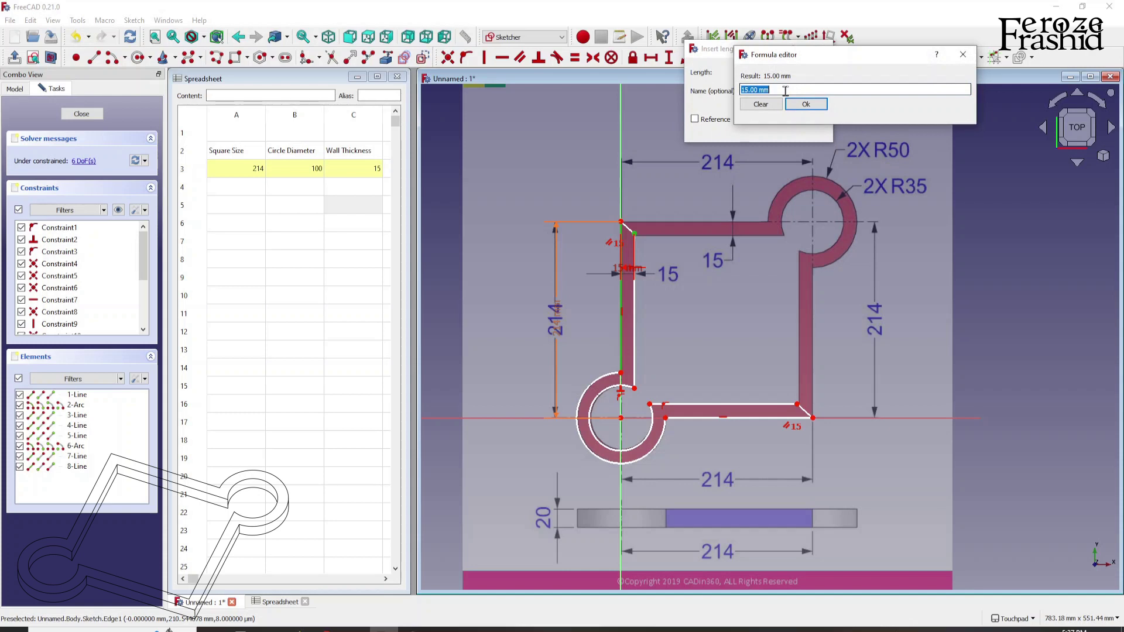
type("Spreadsheet")
key("Down")
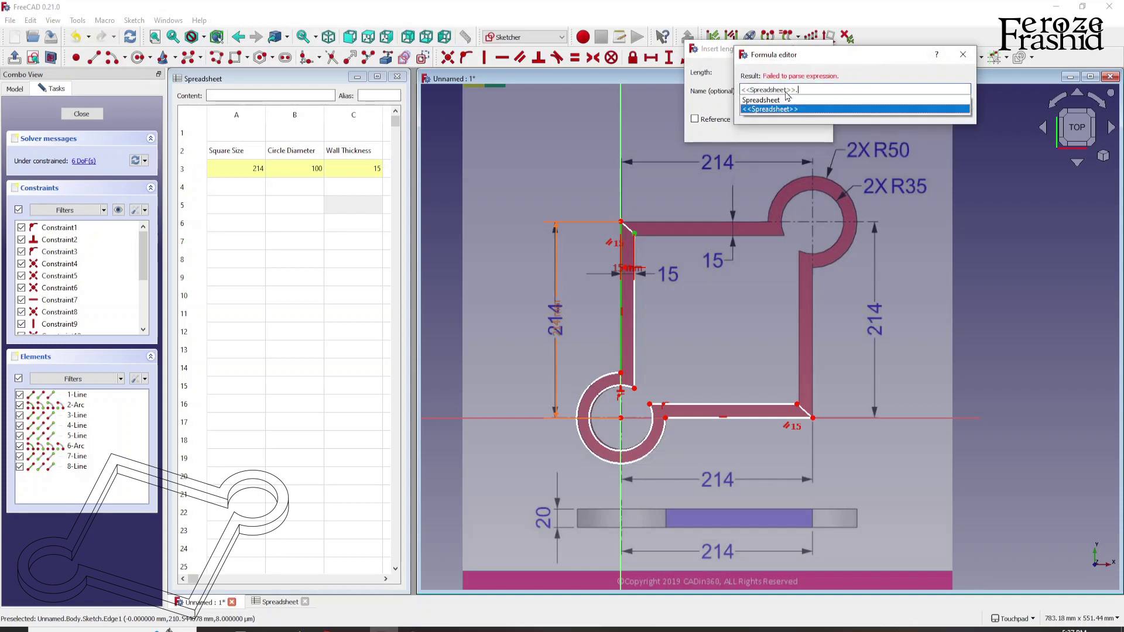
type("Ci")
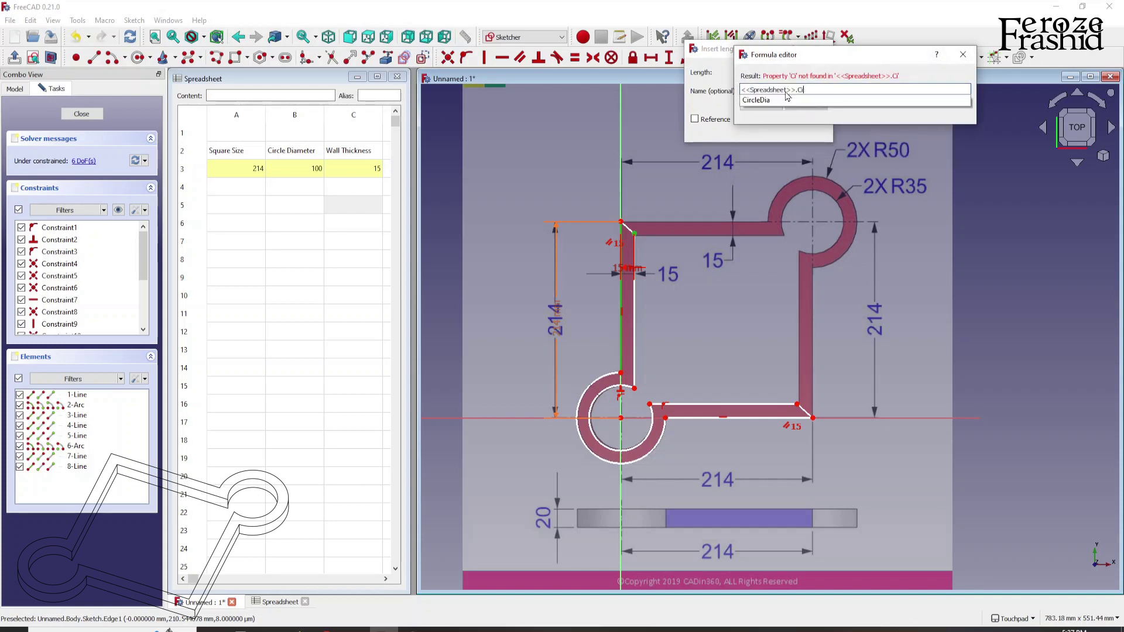
key("BackSpace")
key("BackSpace")
type("Wall")
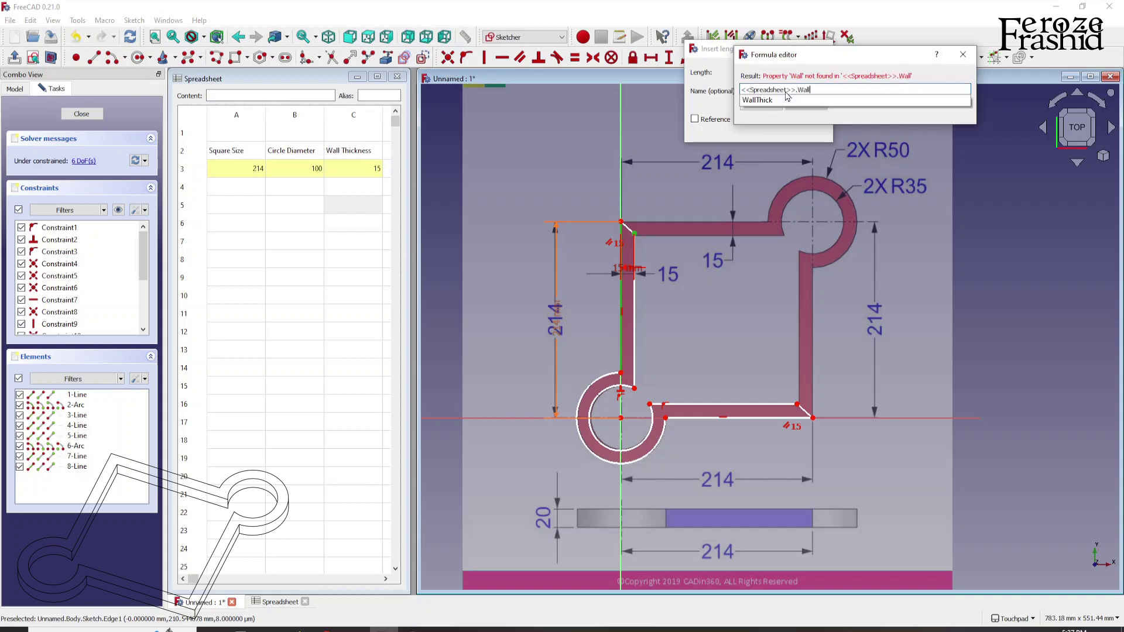
left_click(773, 101)
left_click(806, 107)
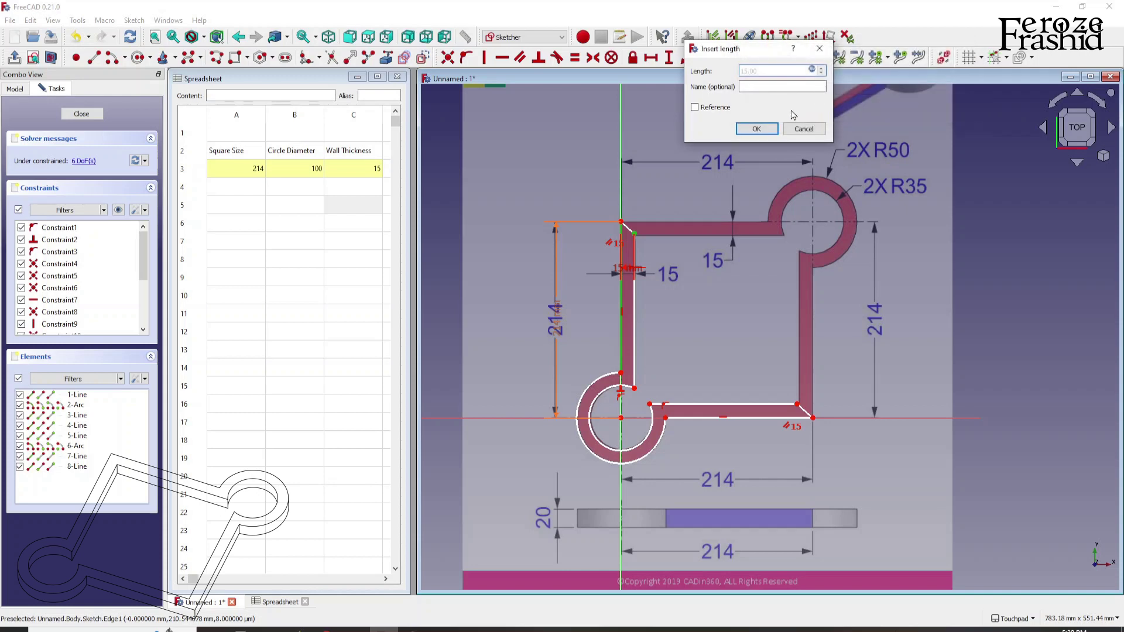
left_click(757, 129)
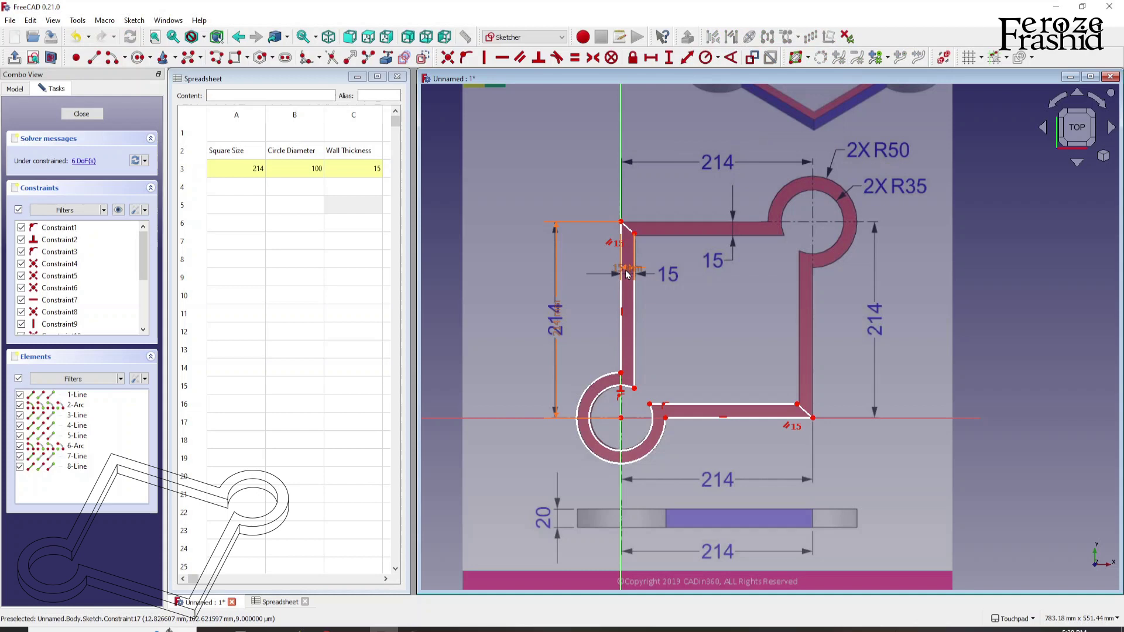
left_click_drag(627, 274, 580, 267)
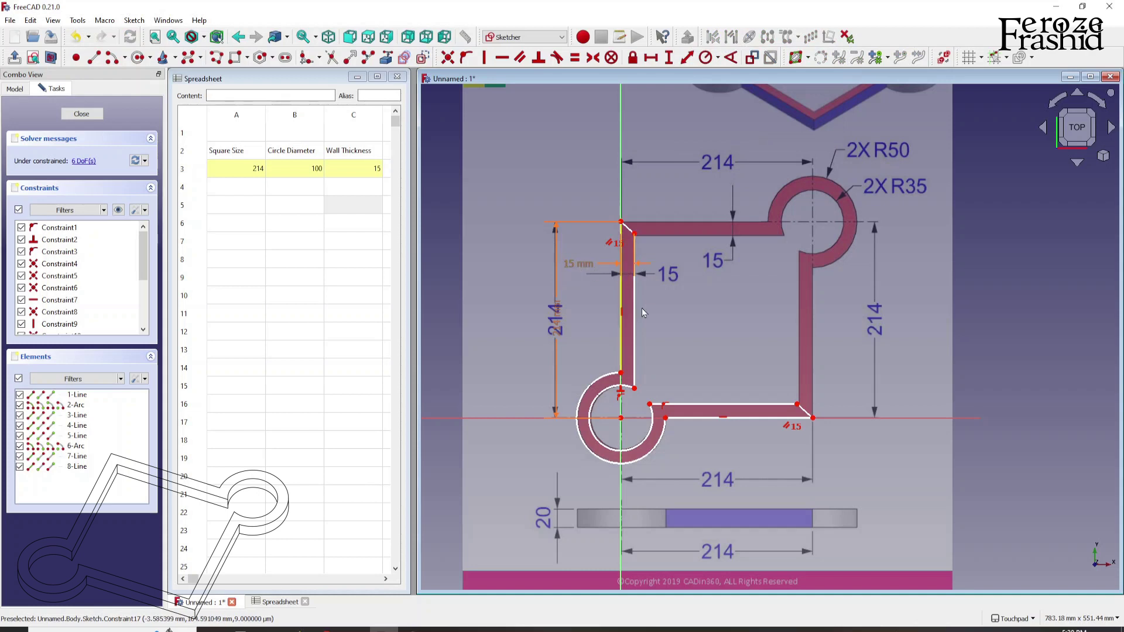
left_click(588, 396)
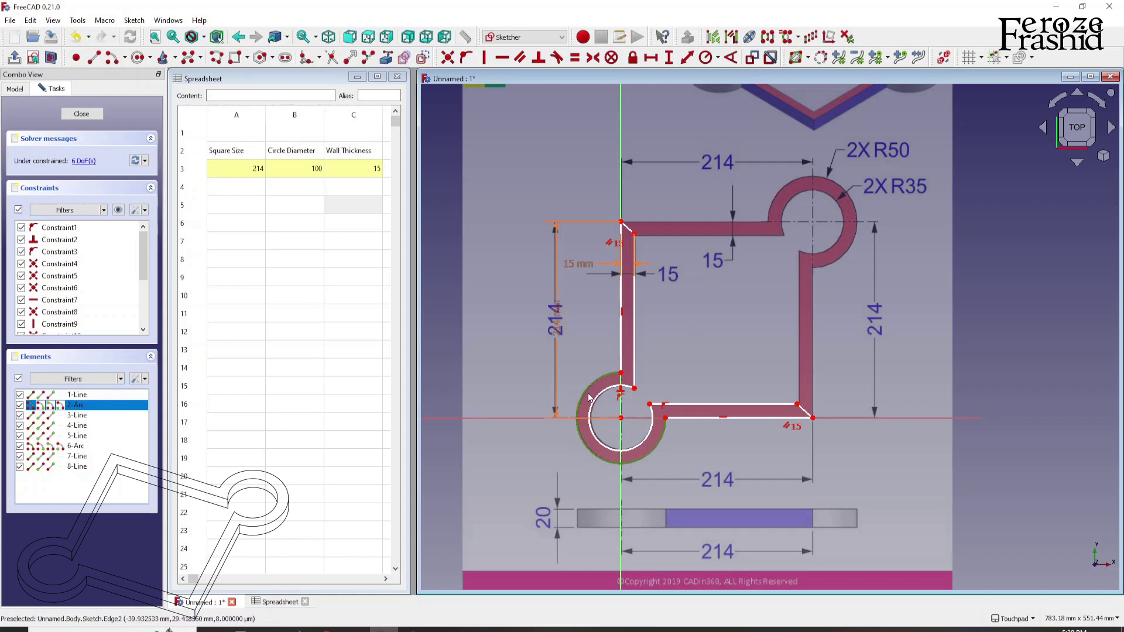
Constrain the outer arc's radius to <<Spreadsheet>>.CircleDia/2 (50 mm) and shrink the inner arc
left_click(705, 57)
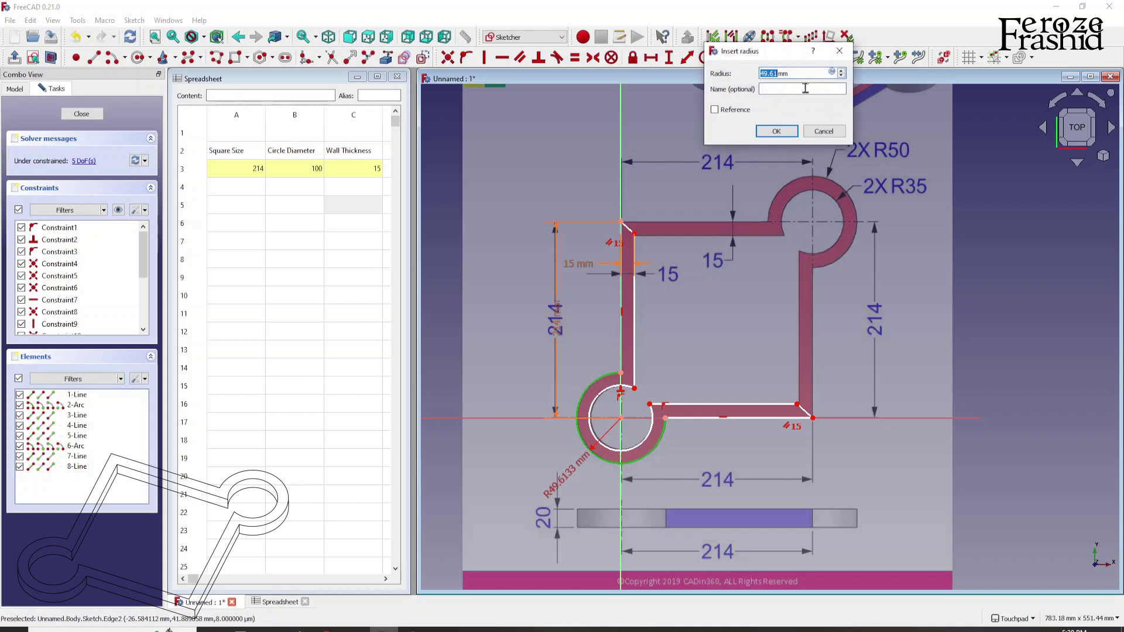
left_click(832, 72)
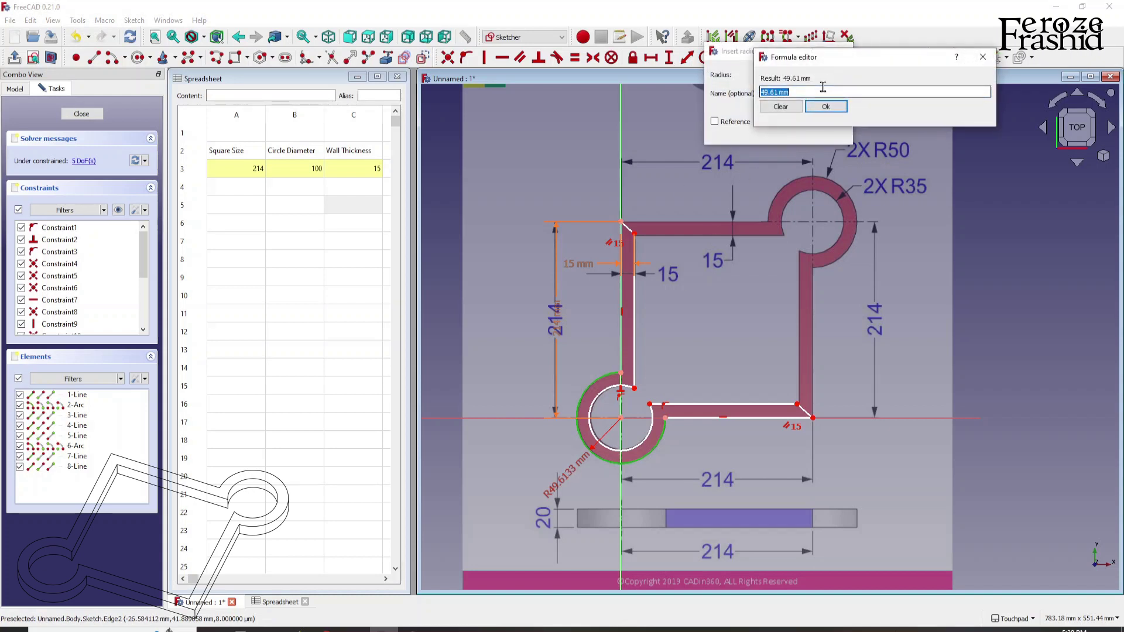
type("spre")
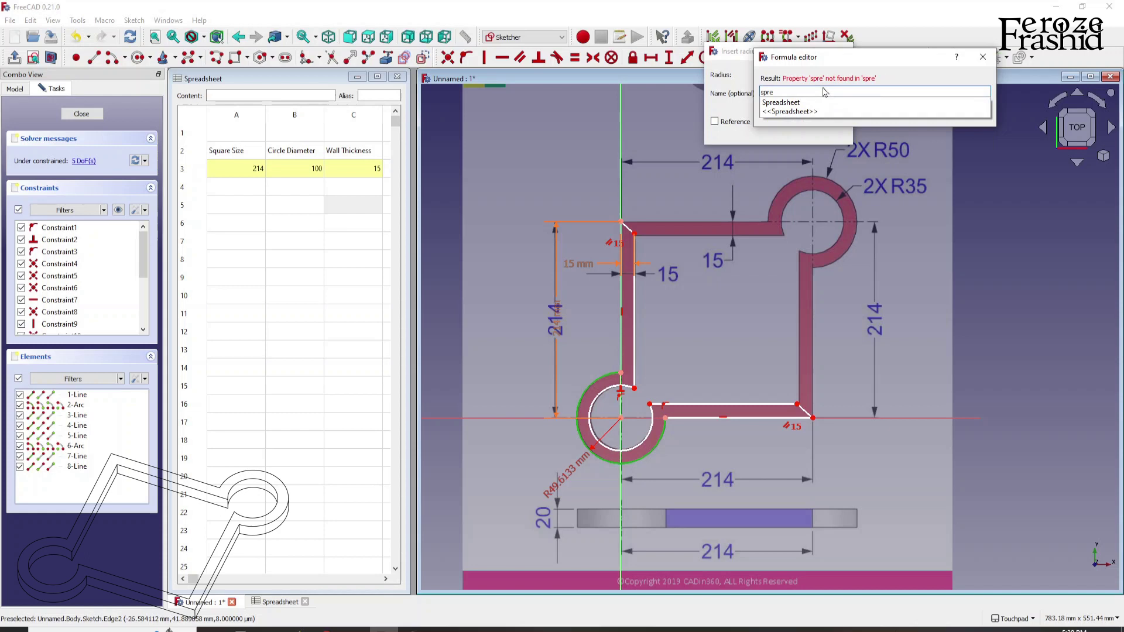
key("Down")
key("Down")
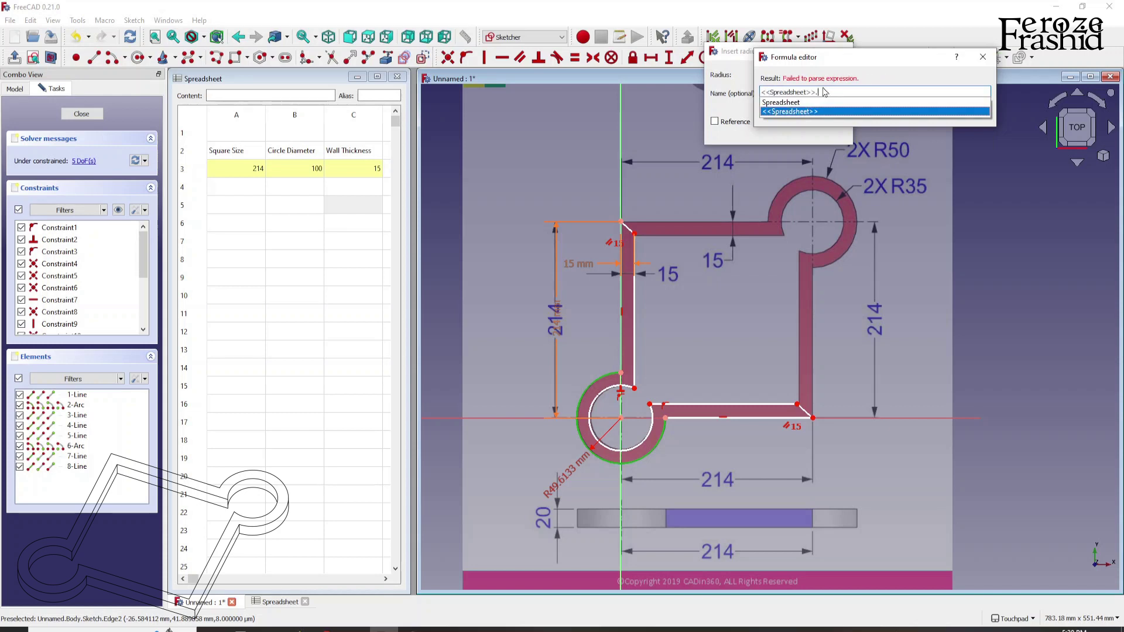
type("Circl")
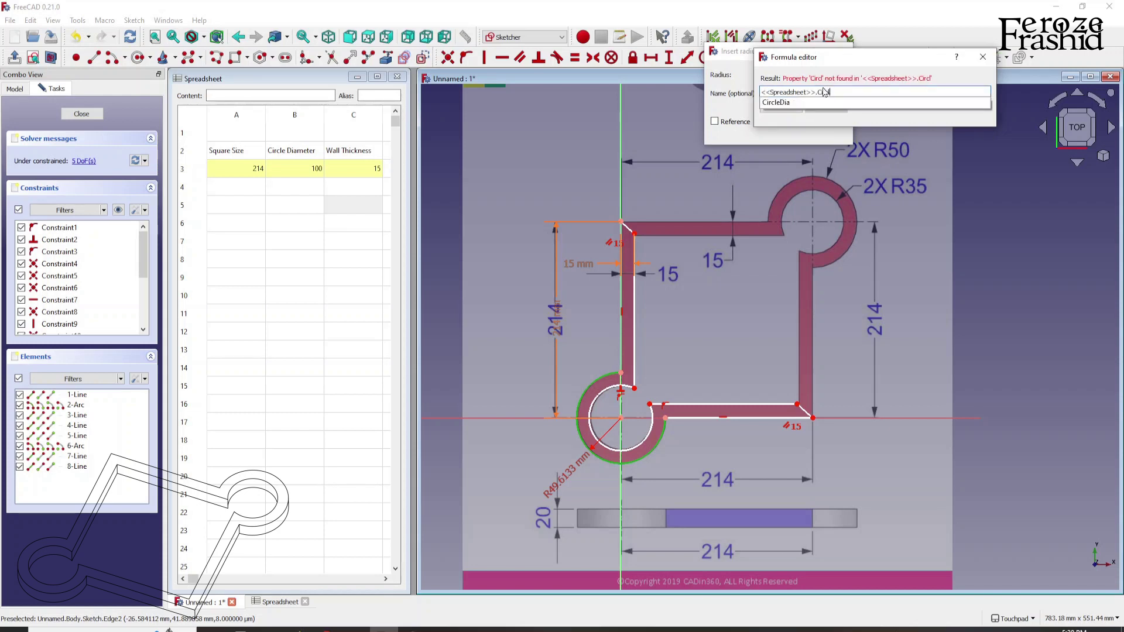
key("Down")
key("Return")
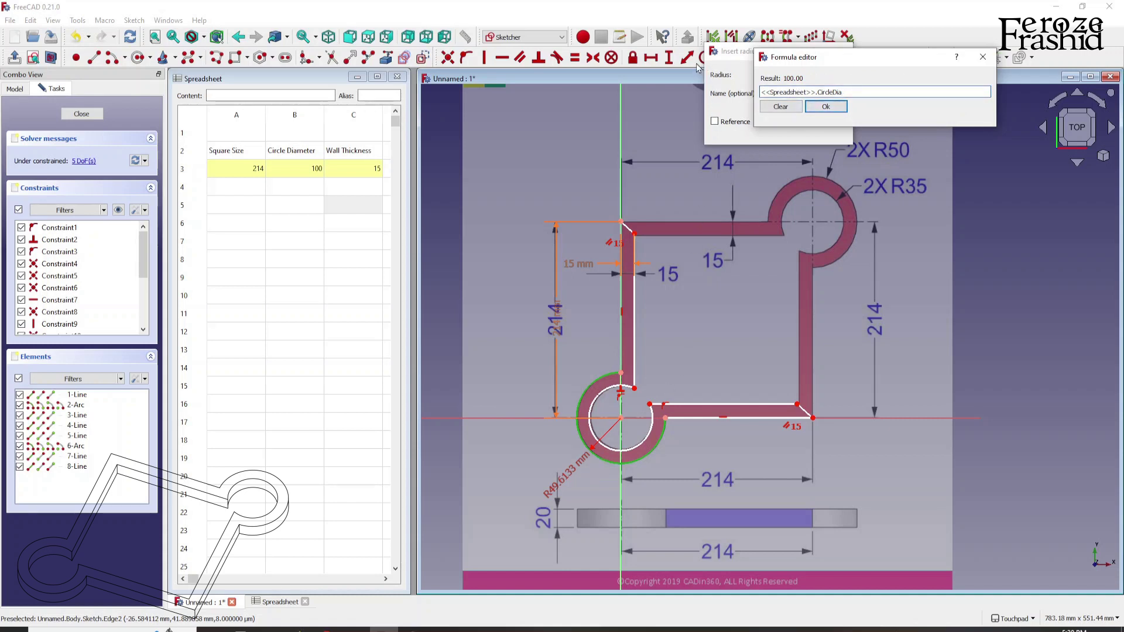
type("/2")
left_click(826, 106)
left_click(776, 131)
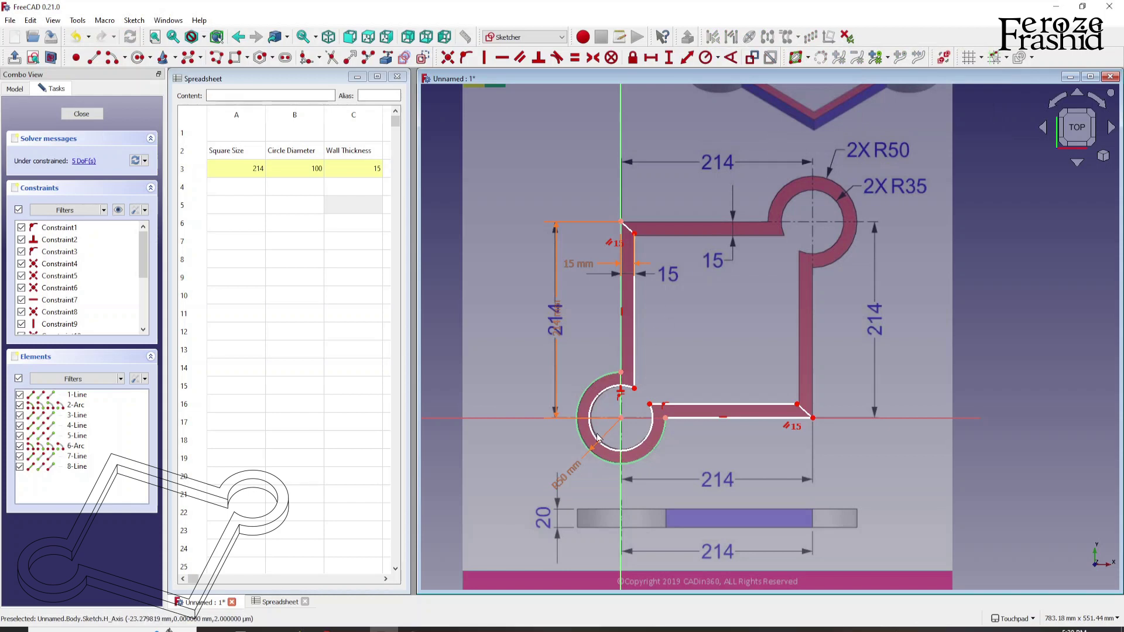
left_click_drag(596, 440, 594, 434)
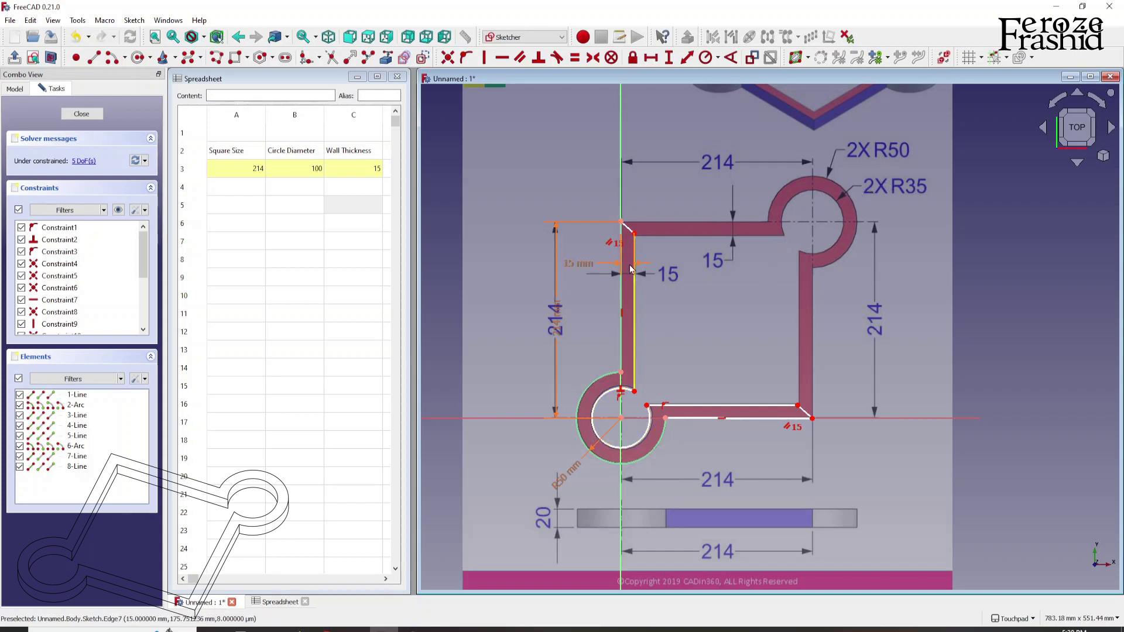
Add a radius constraint to the inner arc, starting its formula with <<Spreadsheet>>.CircleDia
left_click(597, 441)
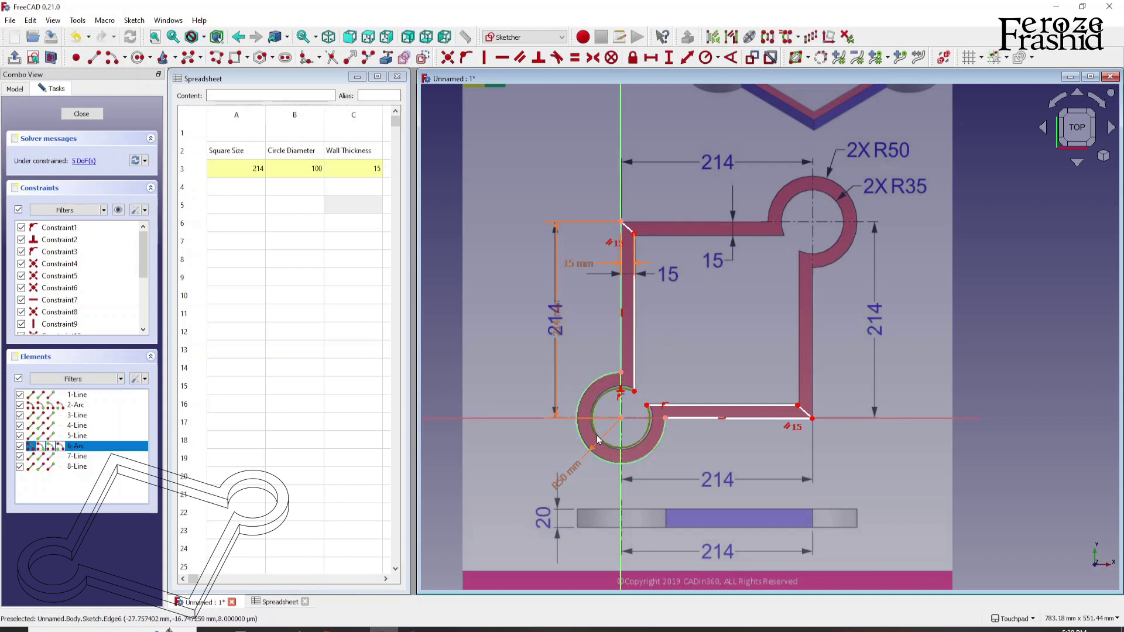
left_click(703, 65)
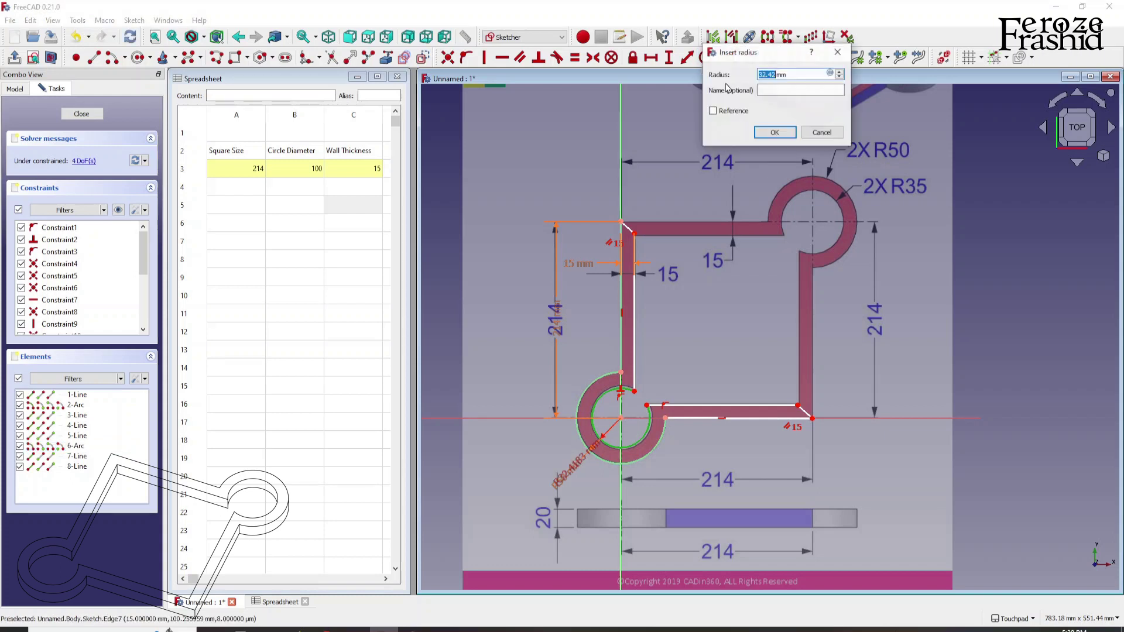
left_click(819, 77)
type("=spre")
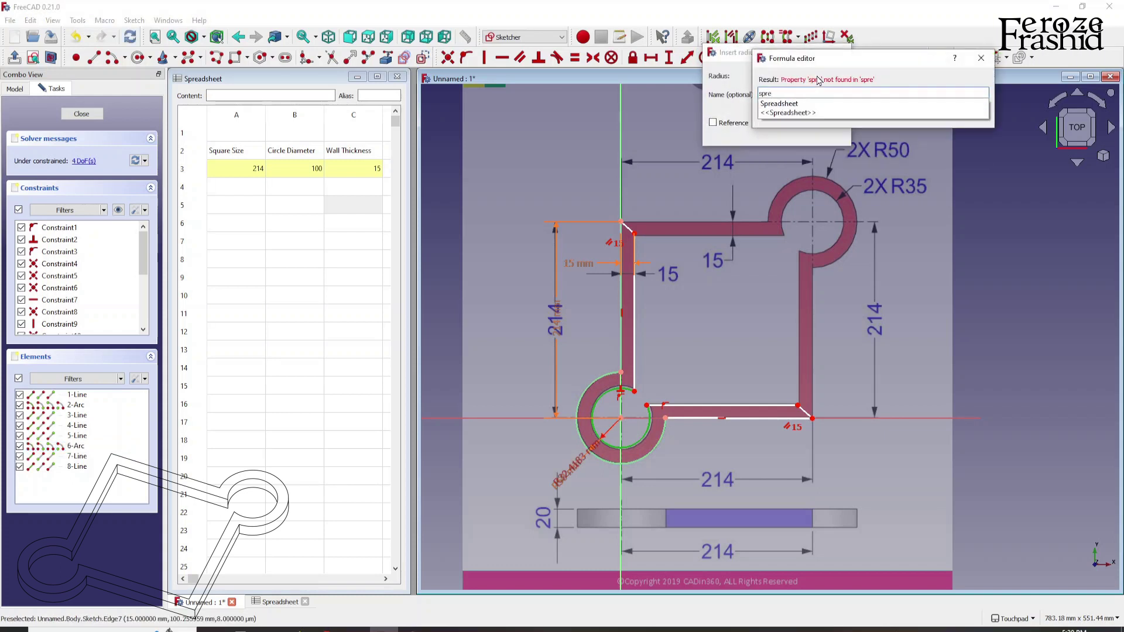
key("Down")
key("Down")
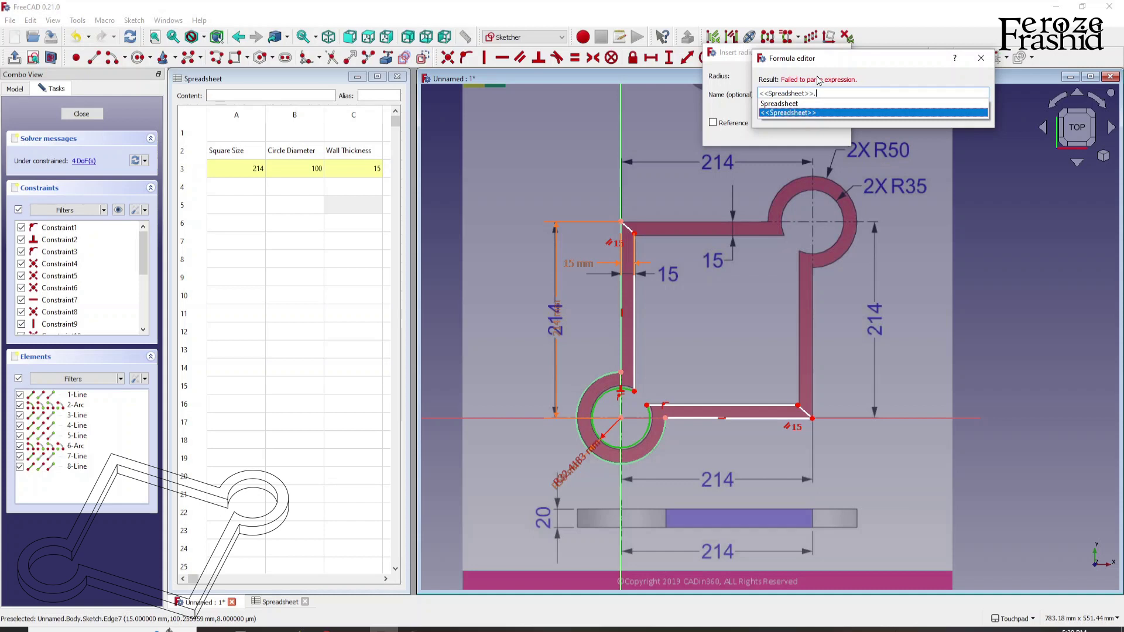
type("c")
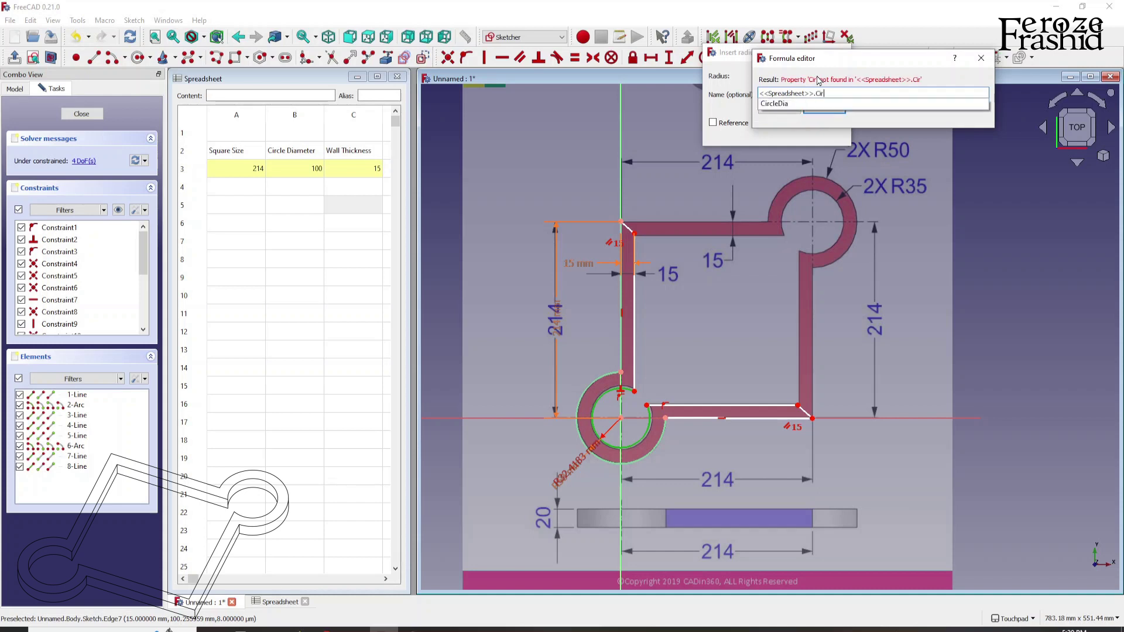
key("Down")
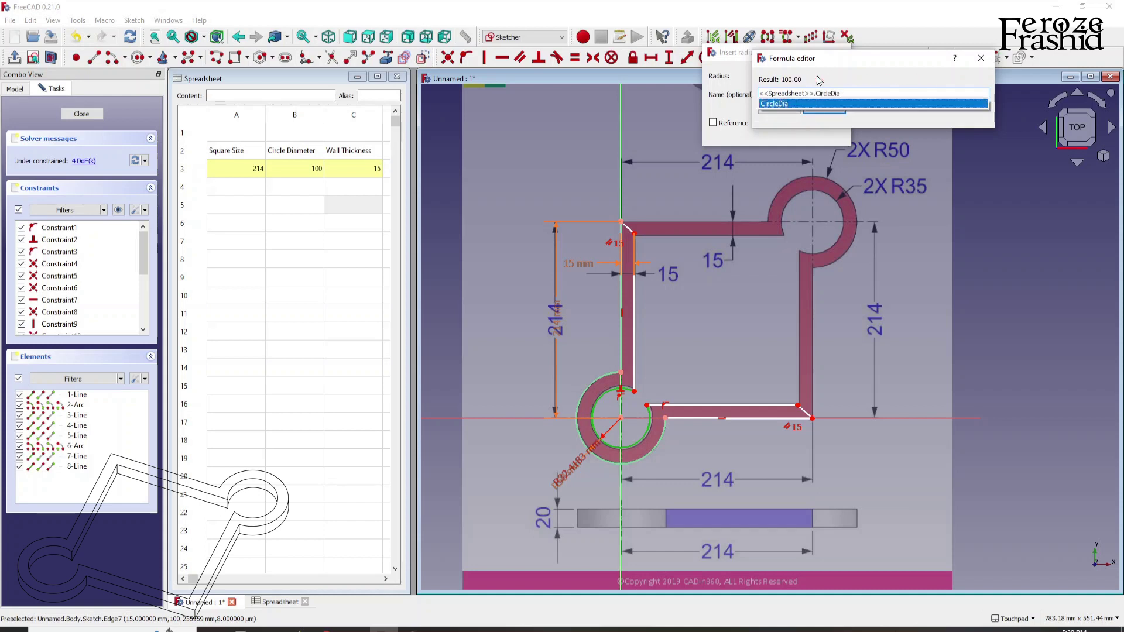
Complete the formula as (CircleDia)/2 - WallThick and apply the 35 mm radius
type(")")
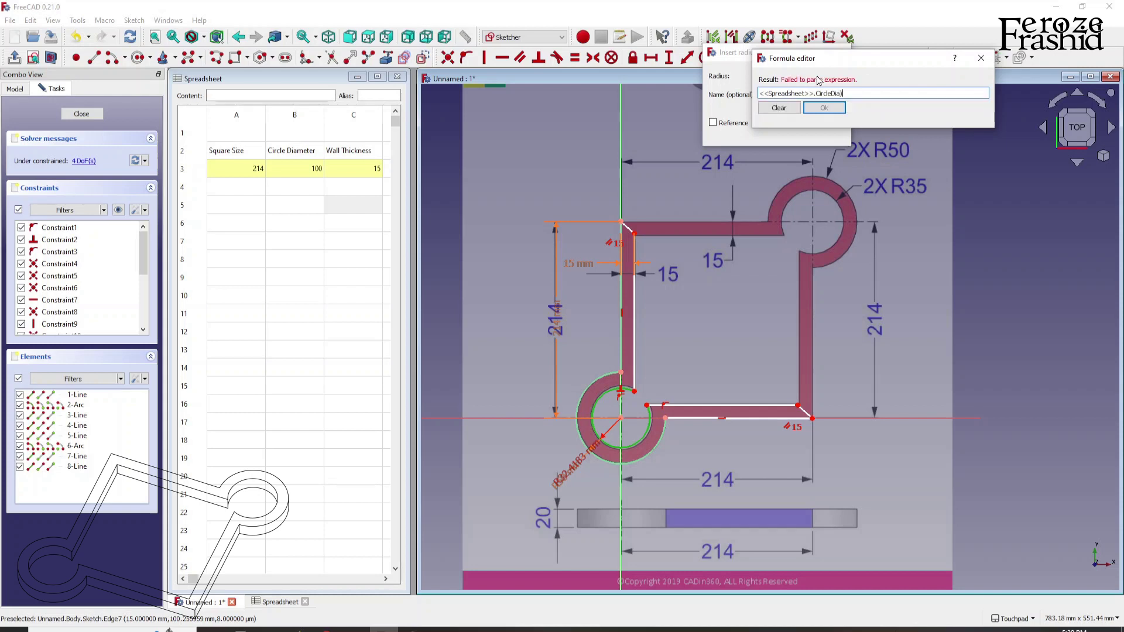
type("(")
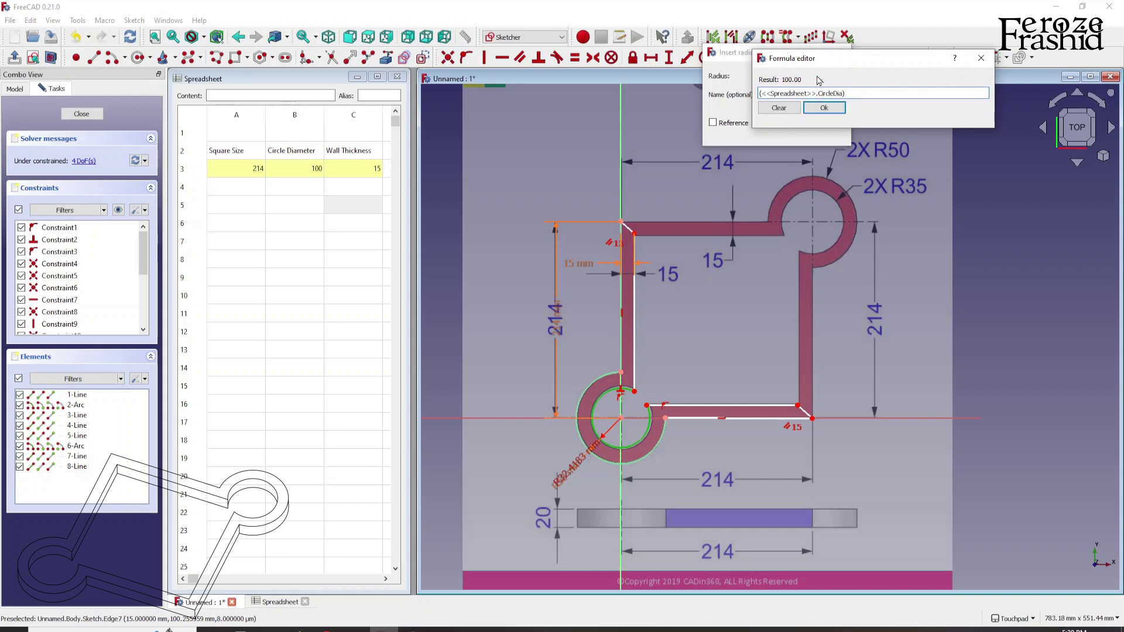
type("/2")
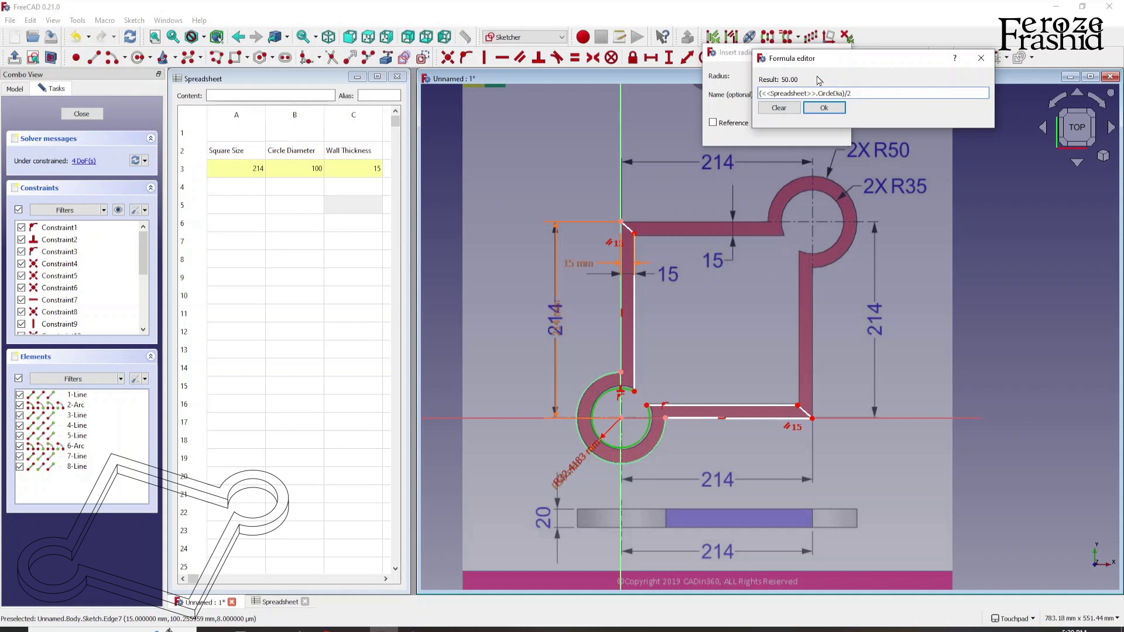
type("-")
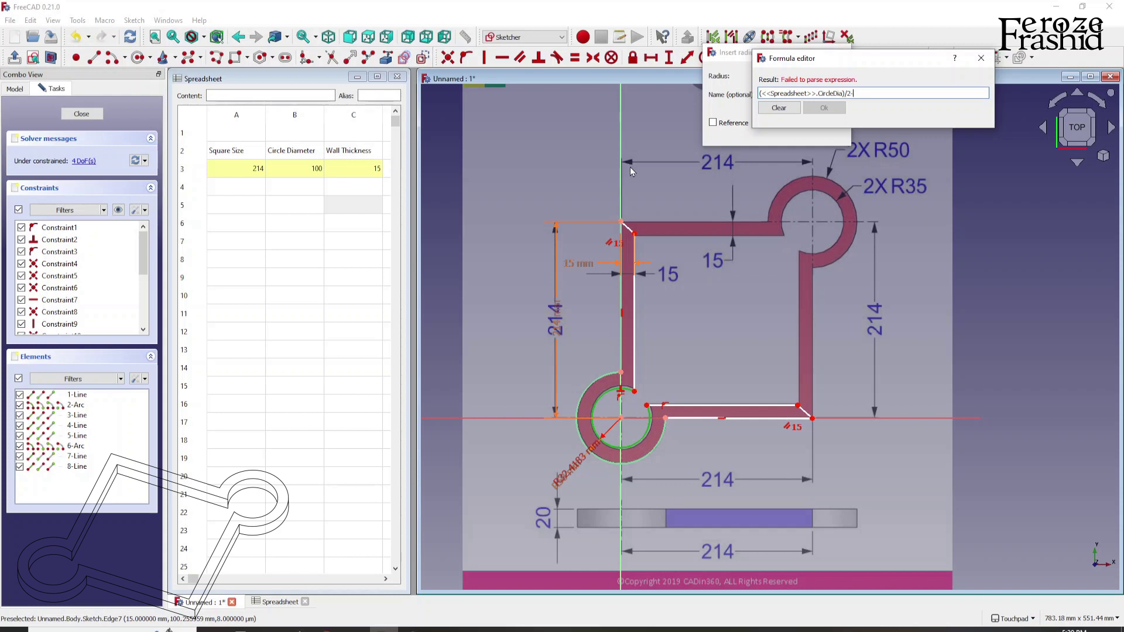
type("W")
key("BackSpace")
type("Spre")
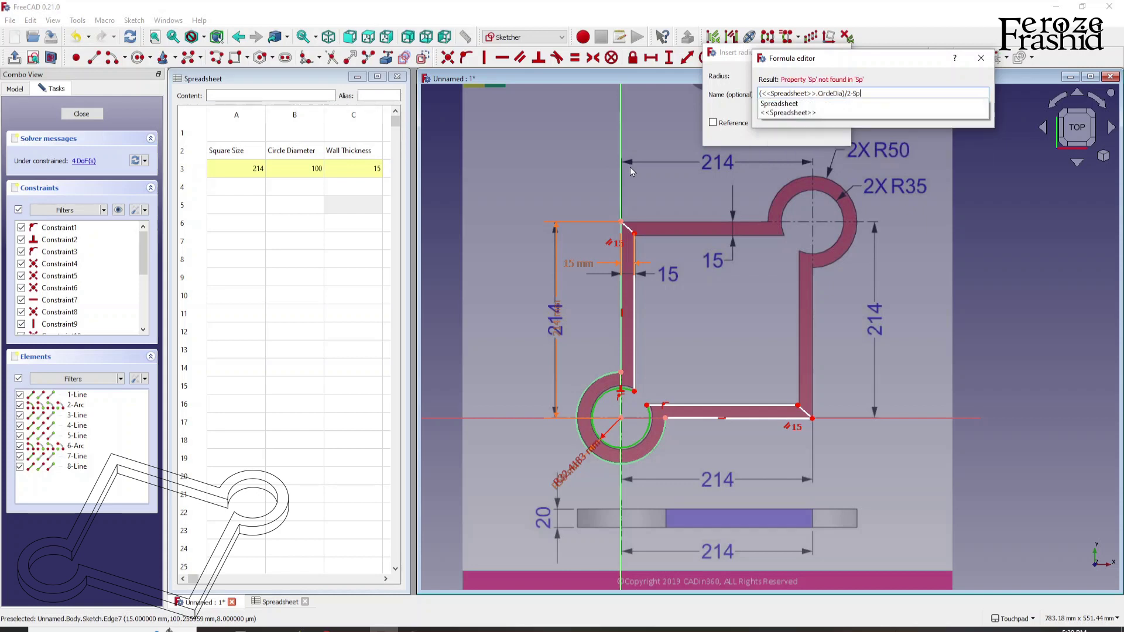
key("Down")
key("Down")
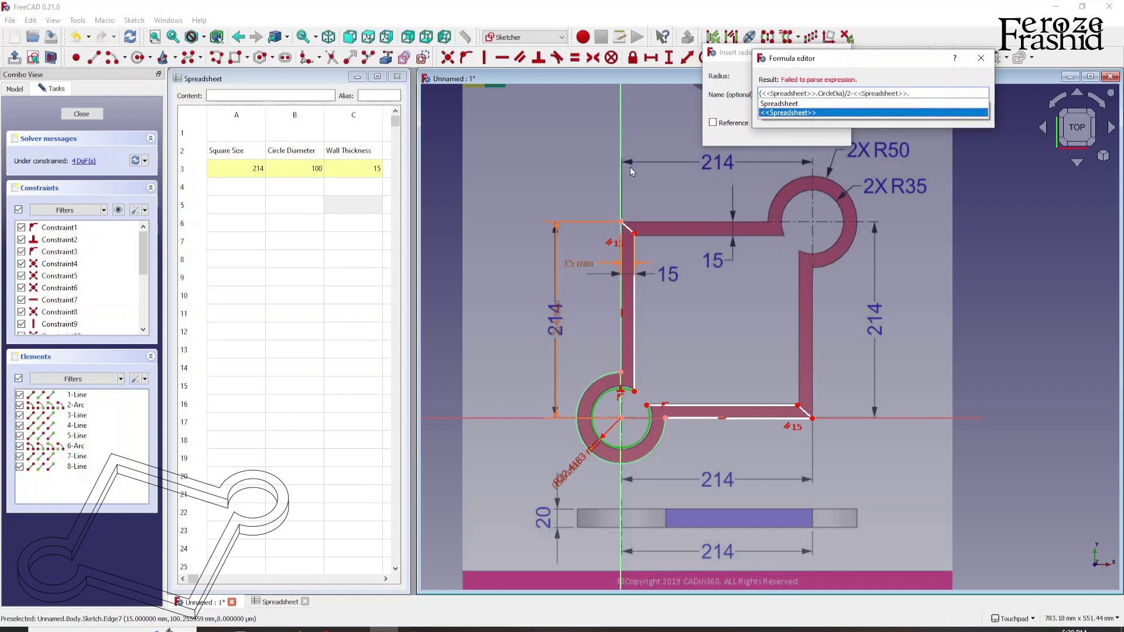
type("Wall")
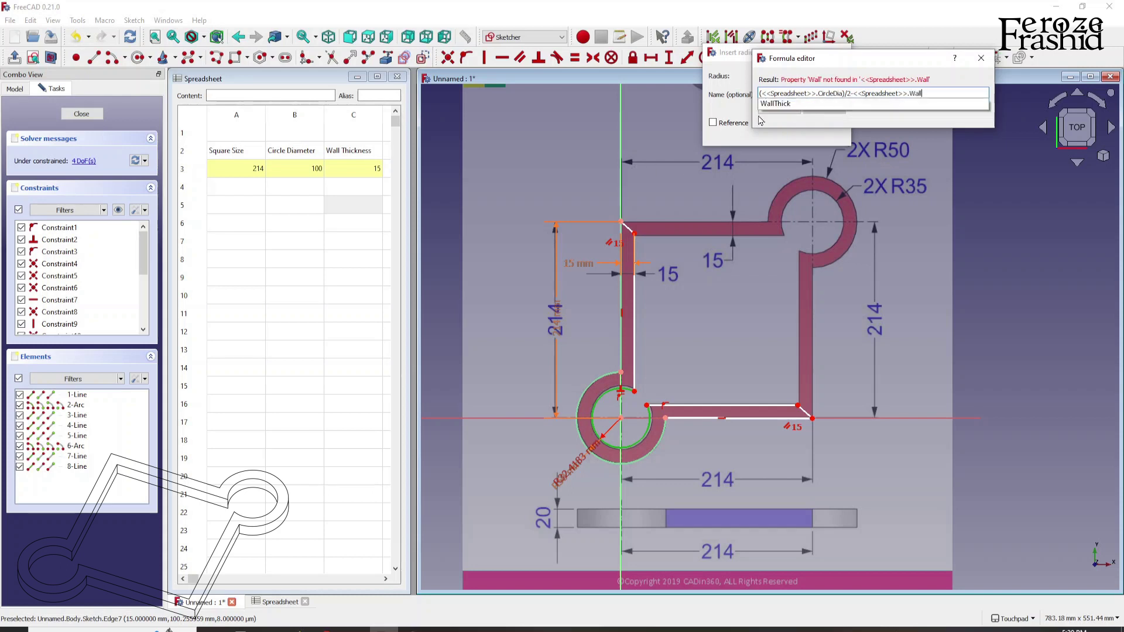
left_click(774, 104)
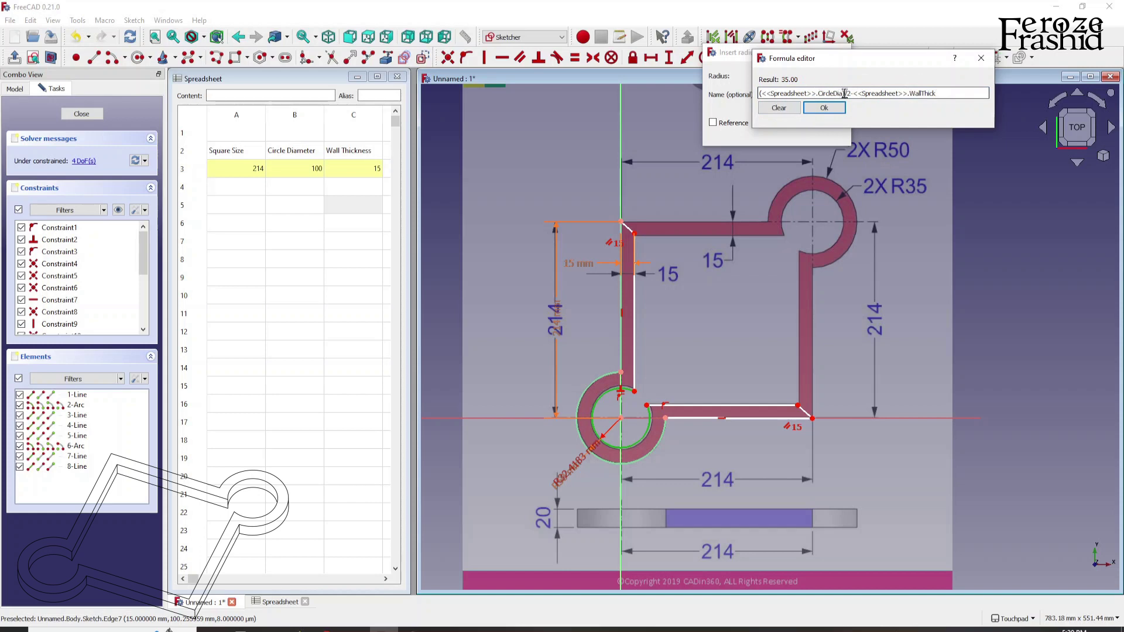
left_click_drag(851, 95, 760, 98)
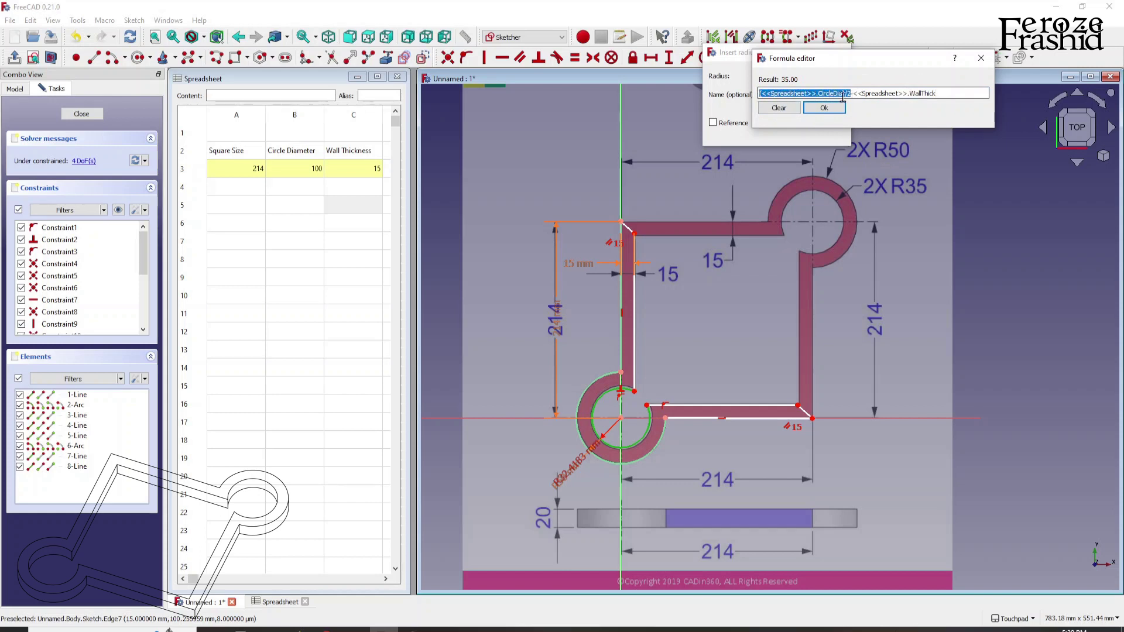
left_click_drag(854, 96, 935, 96)
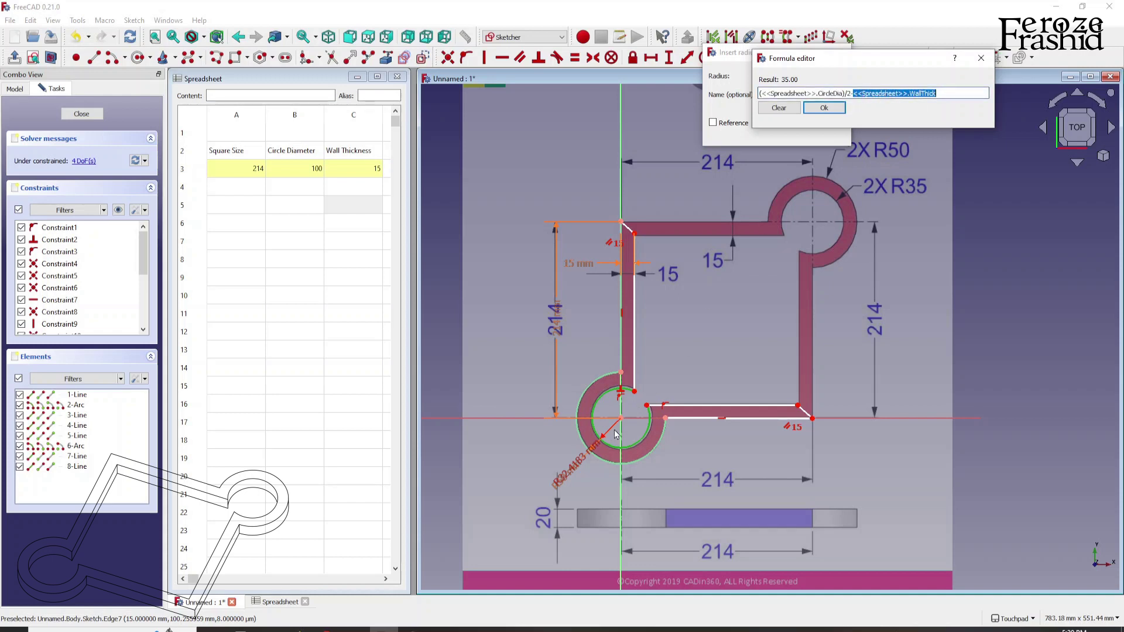
left_click(827, 110)
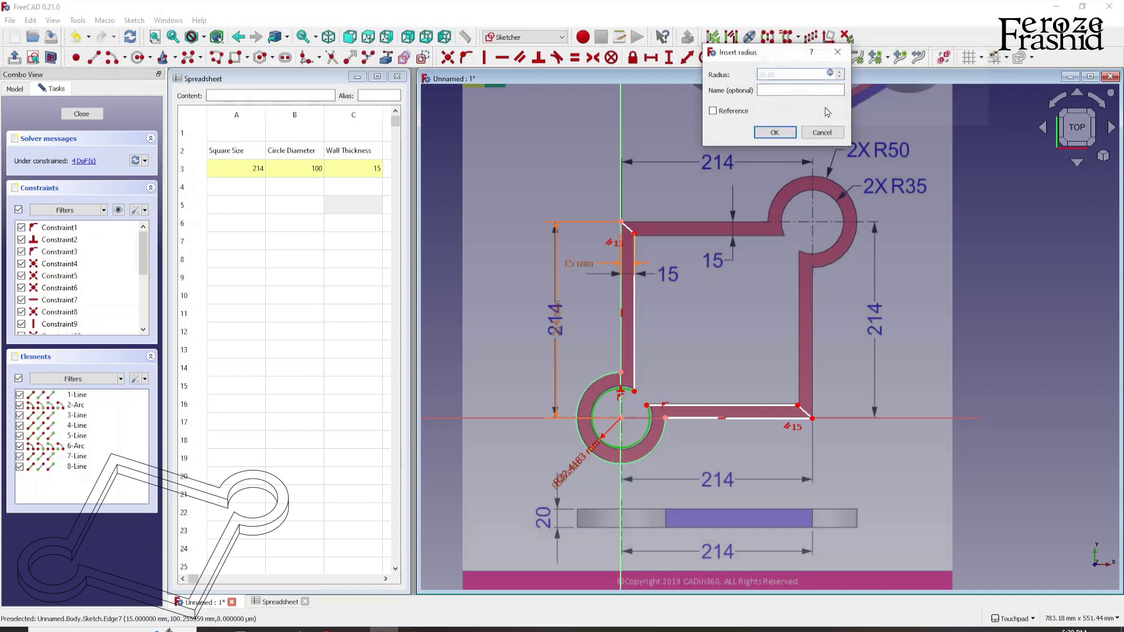
left_click(781, 133)
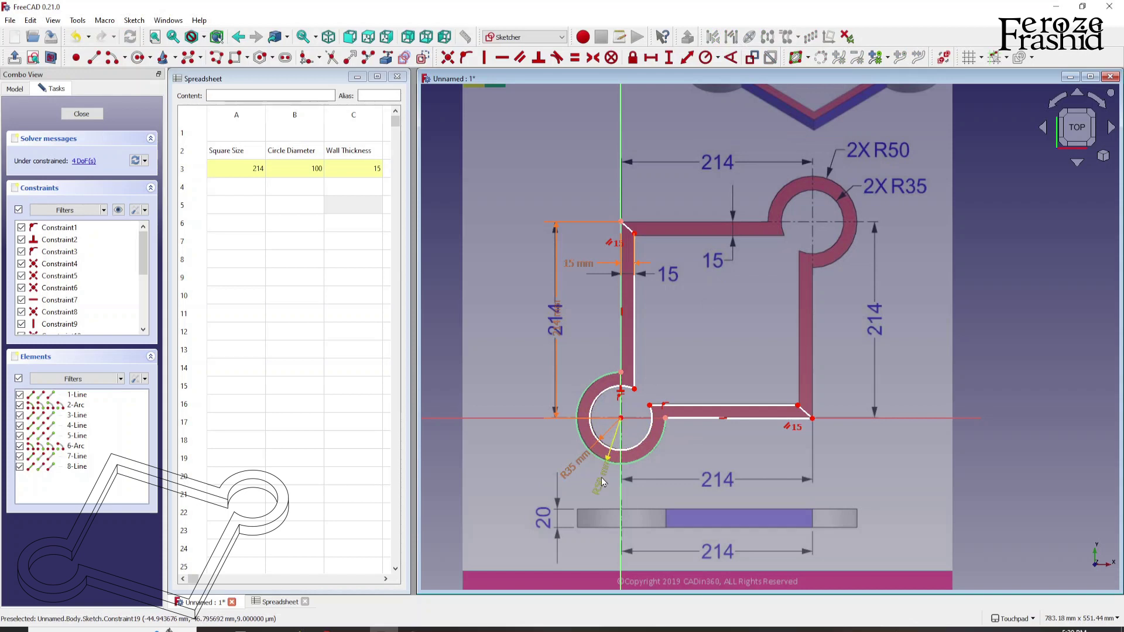
Move the R35 mm label aside and nudge the bottom arm's end point to test it
left_click_drag(603, 482, 572, 472)
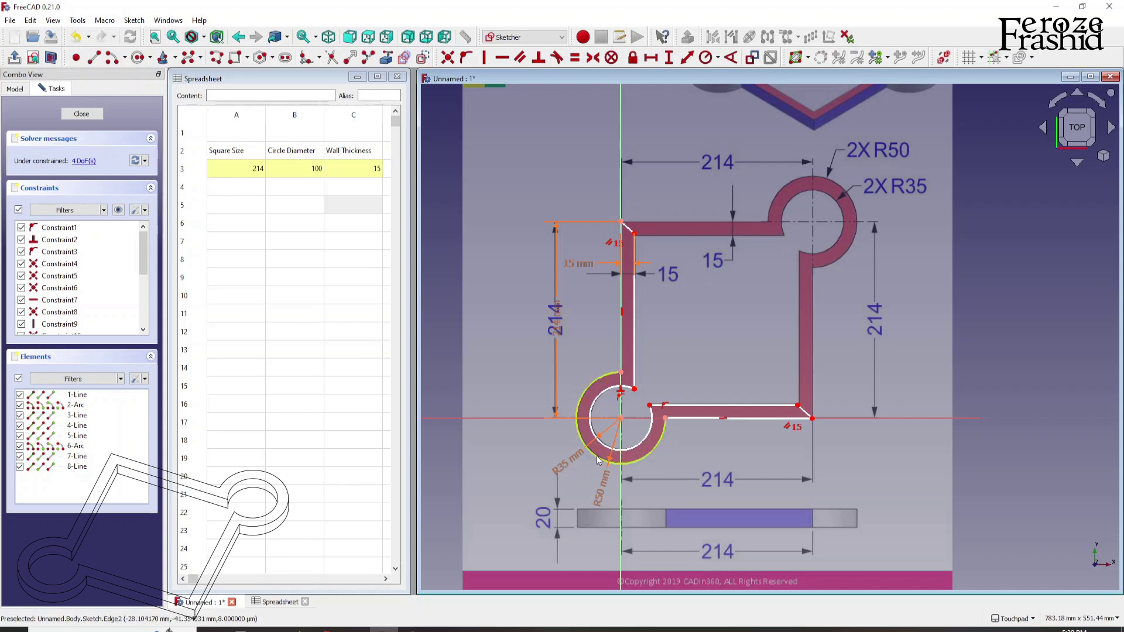
left_click(597, 460)
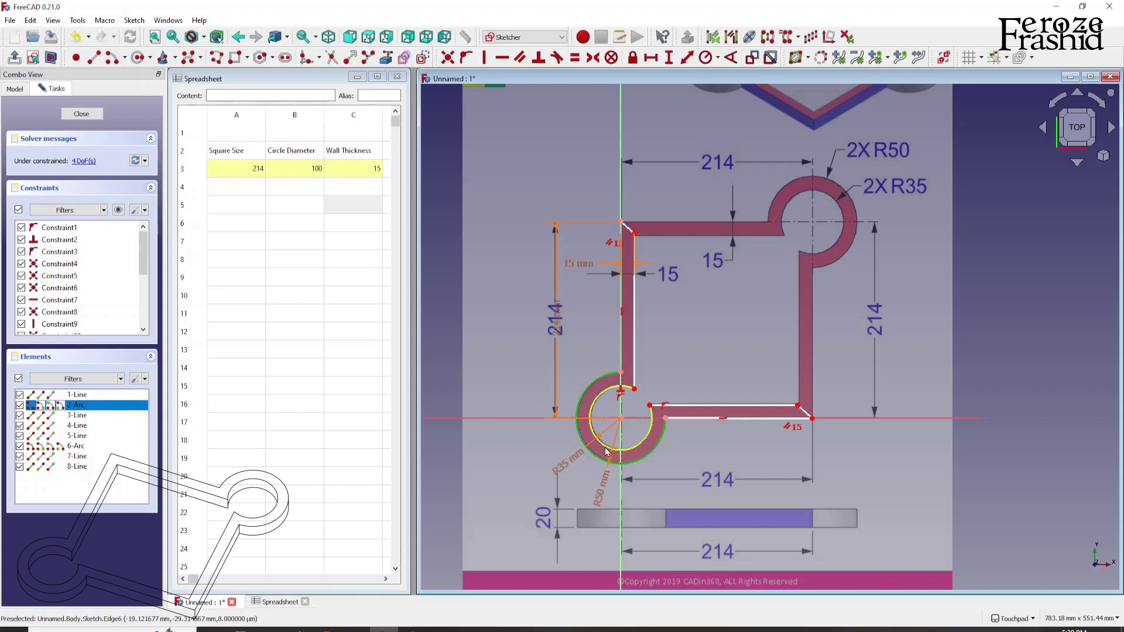
left_click(589, 479)
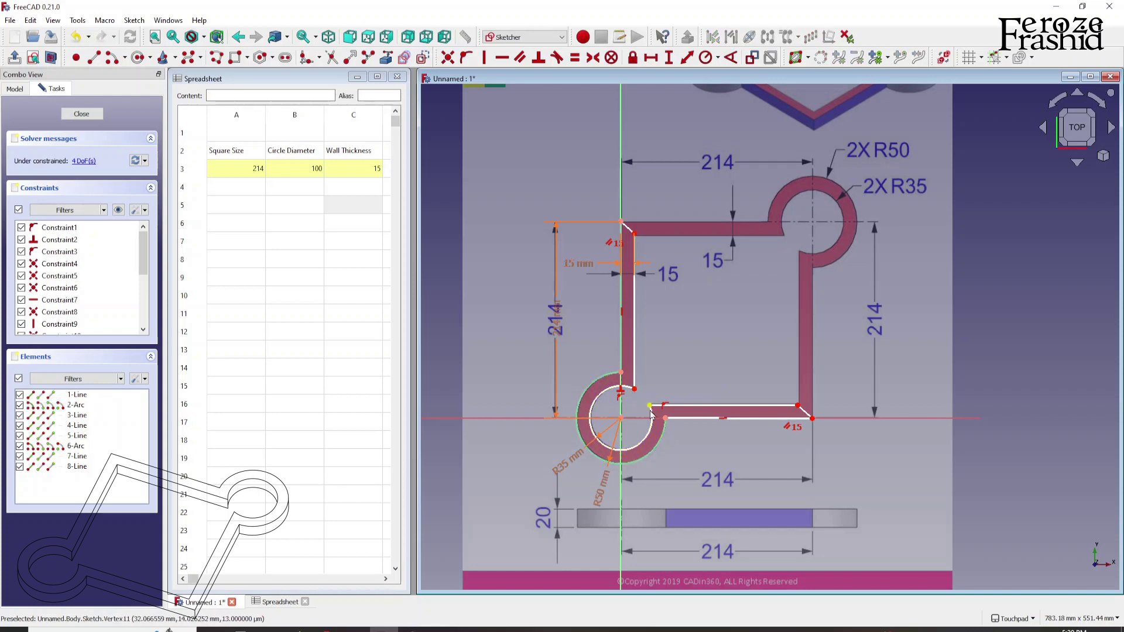
left_click_drag(651, 412, 654, 409)
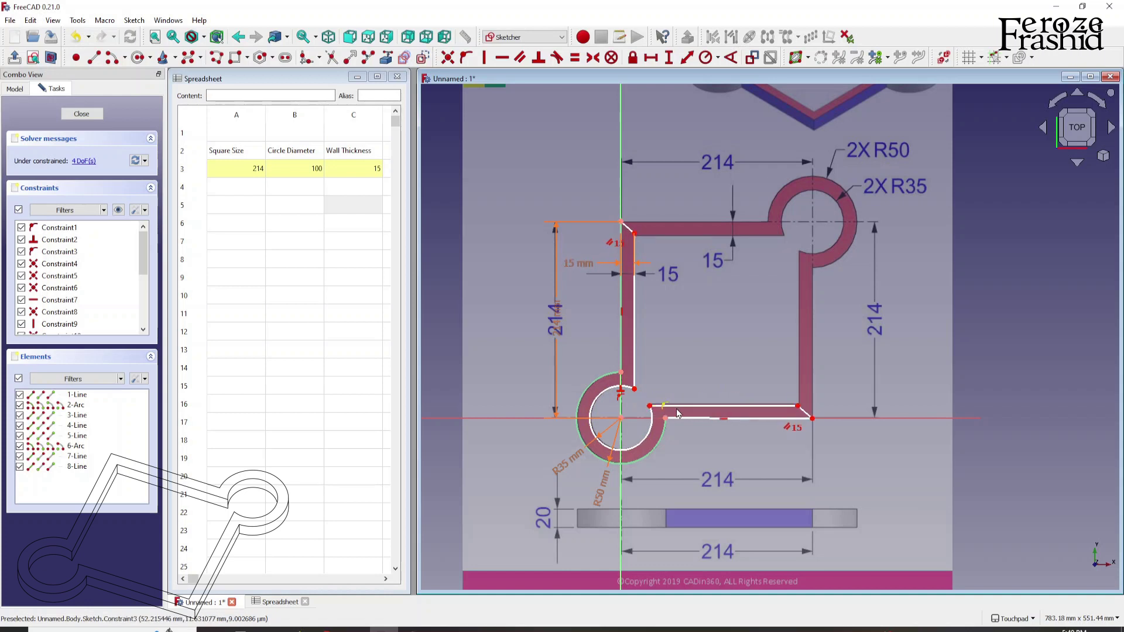
left_click(798, 407)
Set the bottom arm's thickness to the spreadsheet wall thickness, 15 mm
left_click(799, 420)
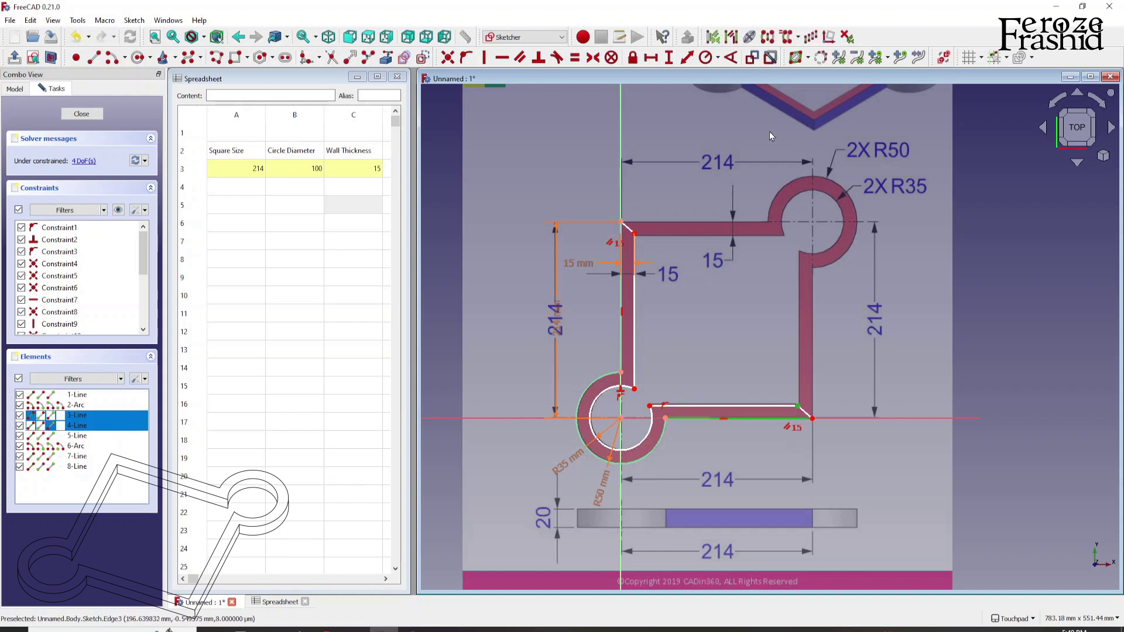
left_click(690, 60)
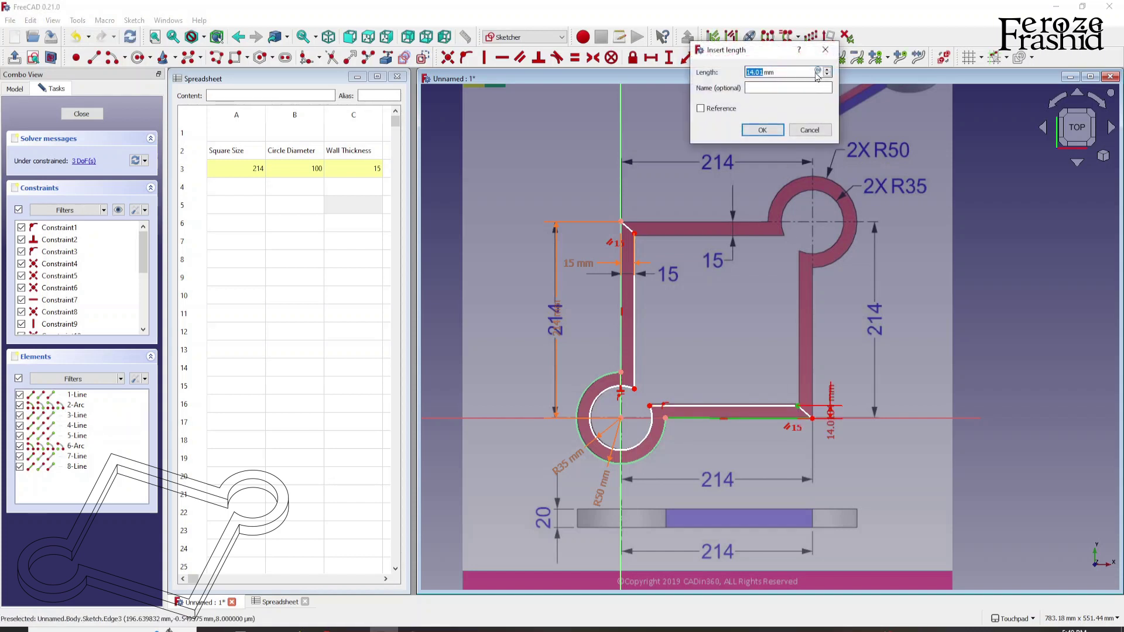
left_click(821, 74)
type("Spre")
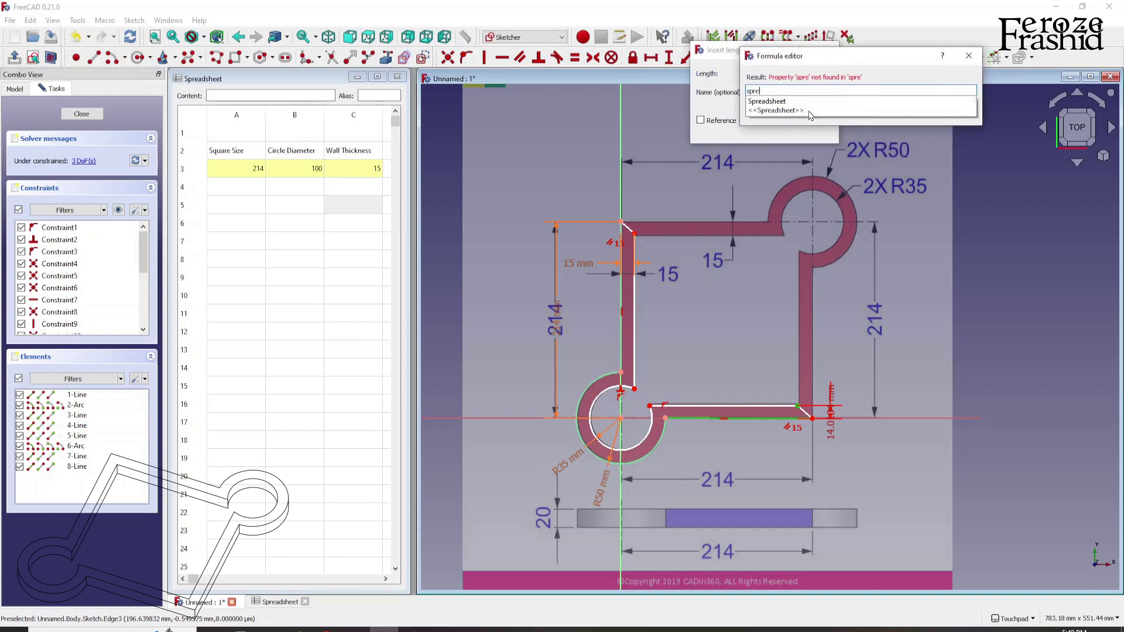
key("Down")
type("WallThickness")
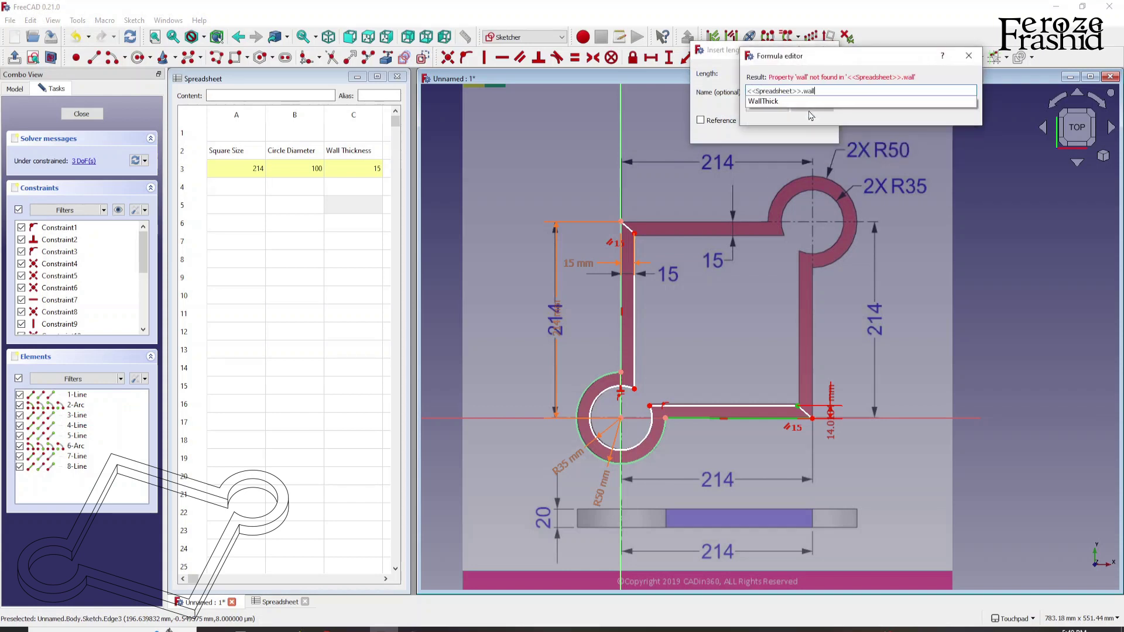
key("Return")
key("Return")
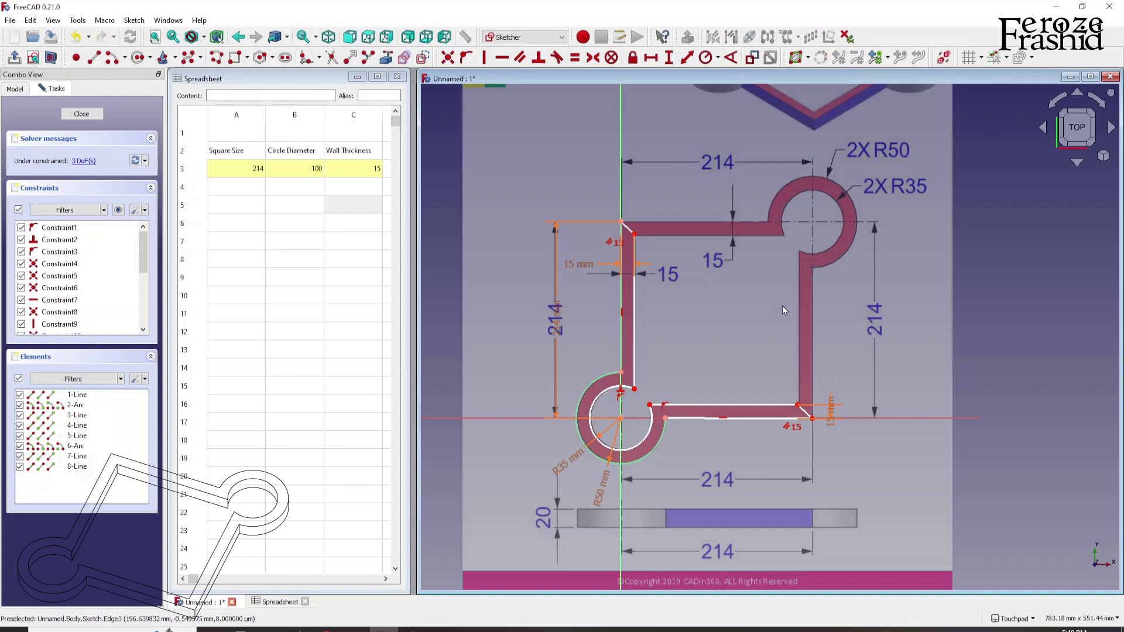
left_click_drag(829, 409, 846, 468)
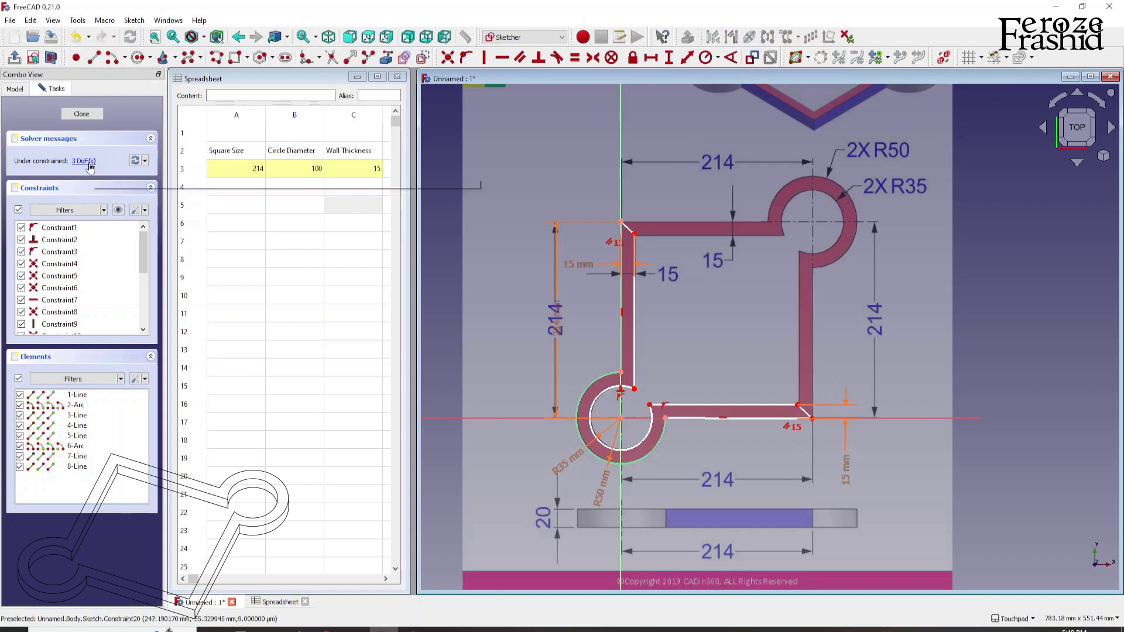
Make the bottom arm's lower edge horizontal and equal in length to the left edge
left_click_drag(650, 410, 645, 399)
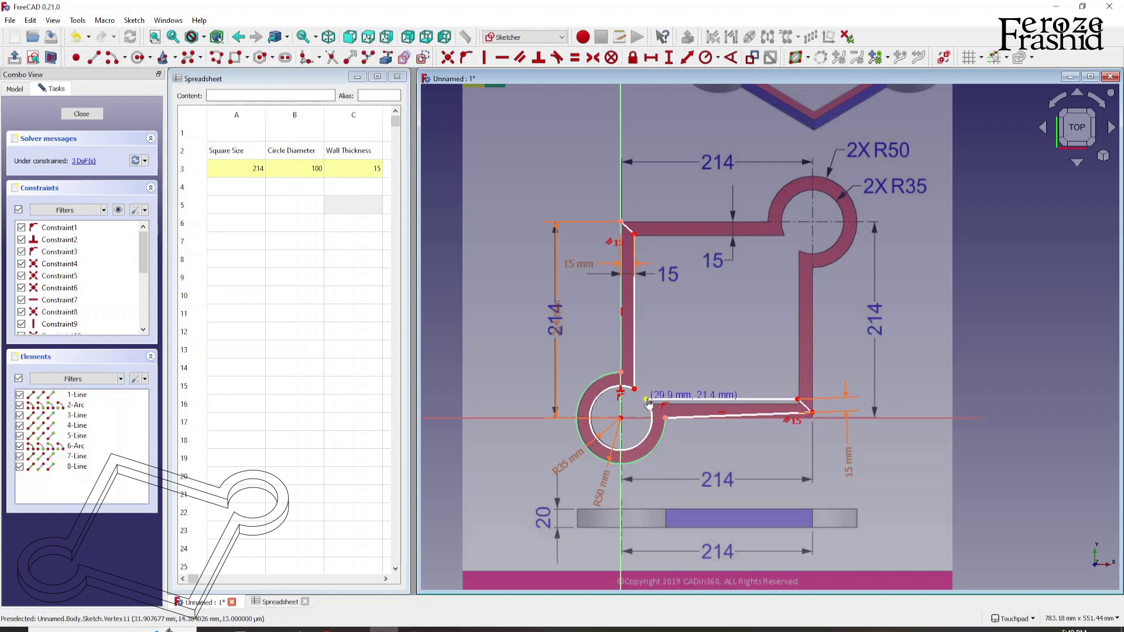
left_click(738, 415)
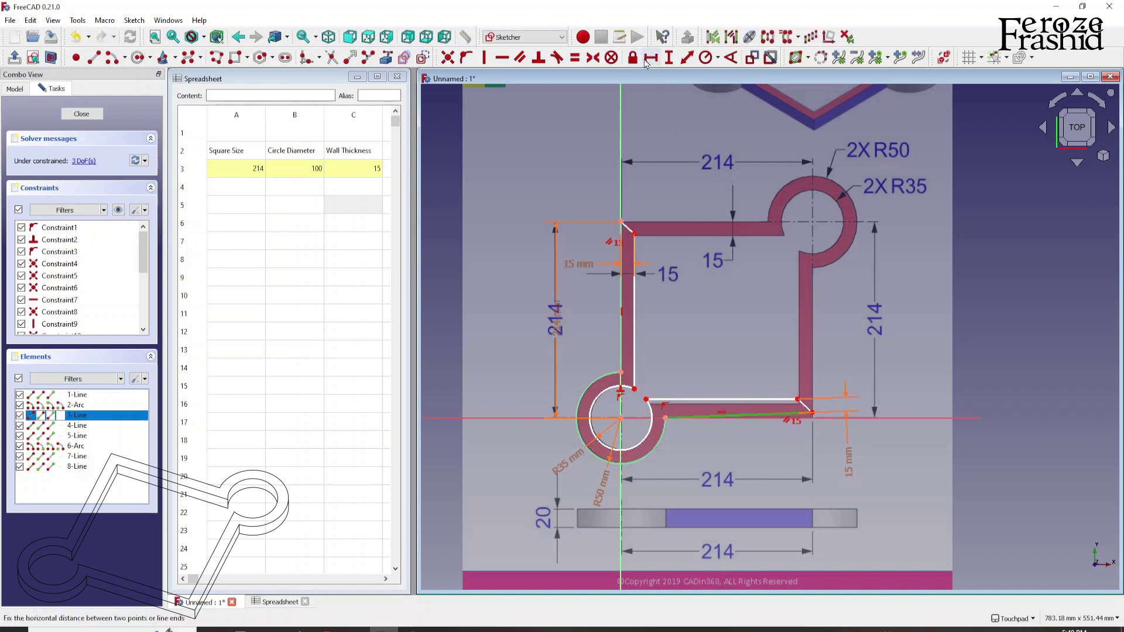
left_click(502, 58)
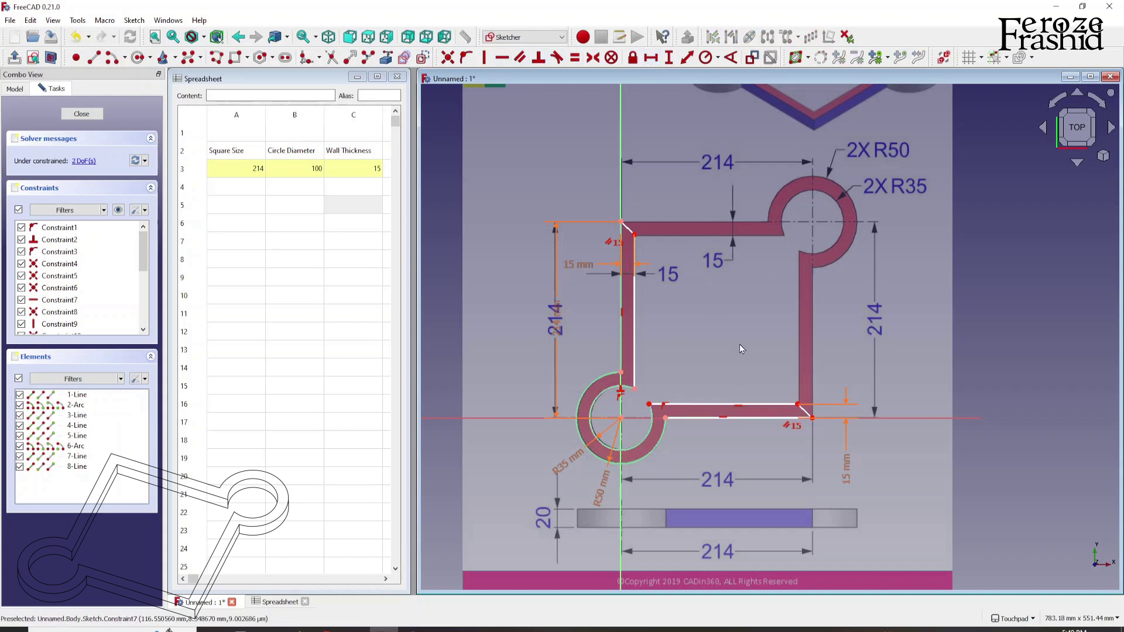
left_click(739, 419)
left_click(620, 351)
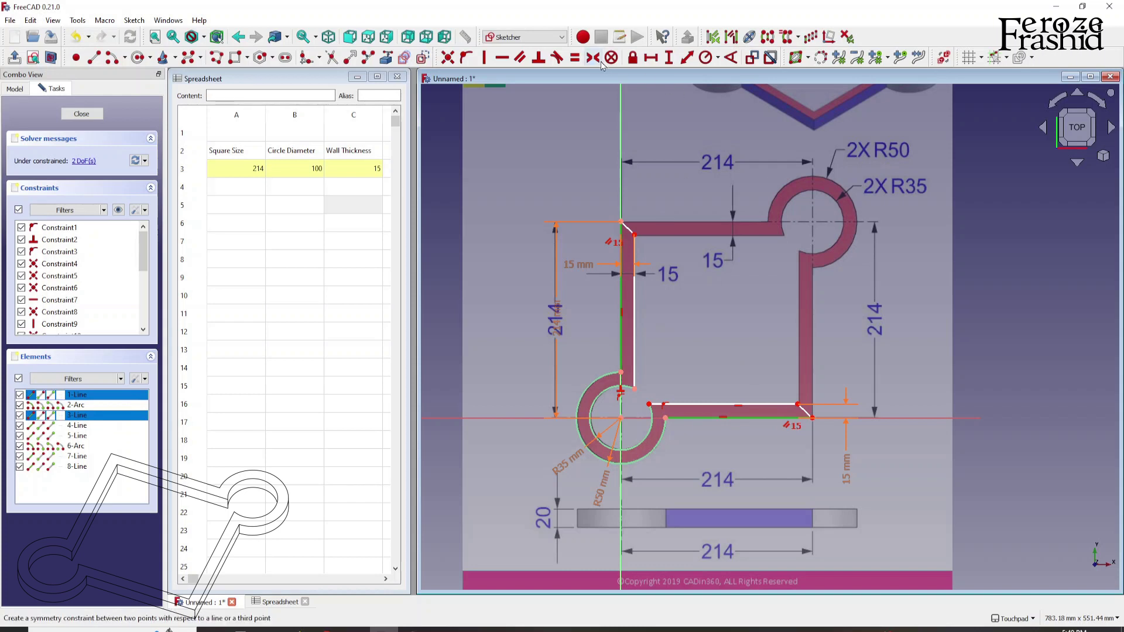
left_click(575, 58)
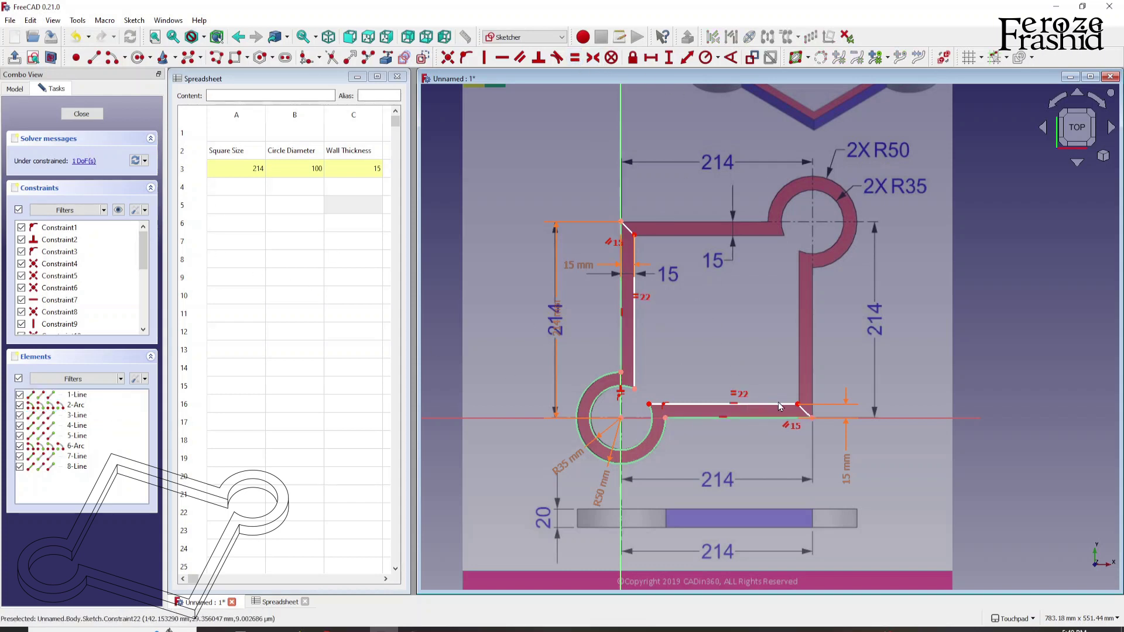
Draw the closing line to the bottom-right corner point
key("g")
key("l")
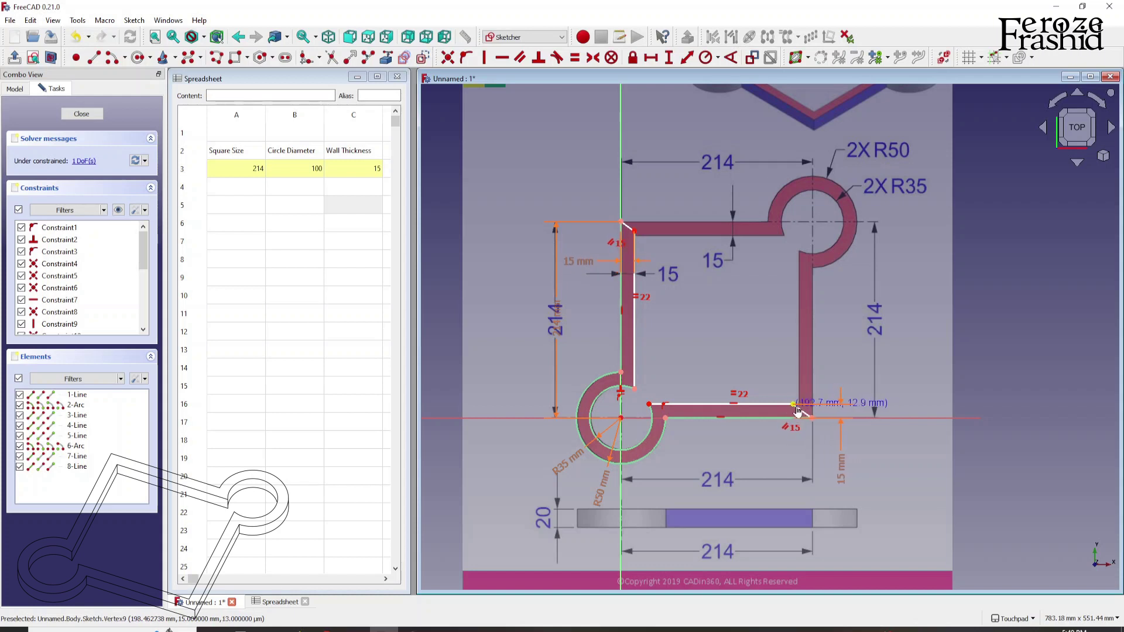
left_click(797, 410)
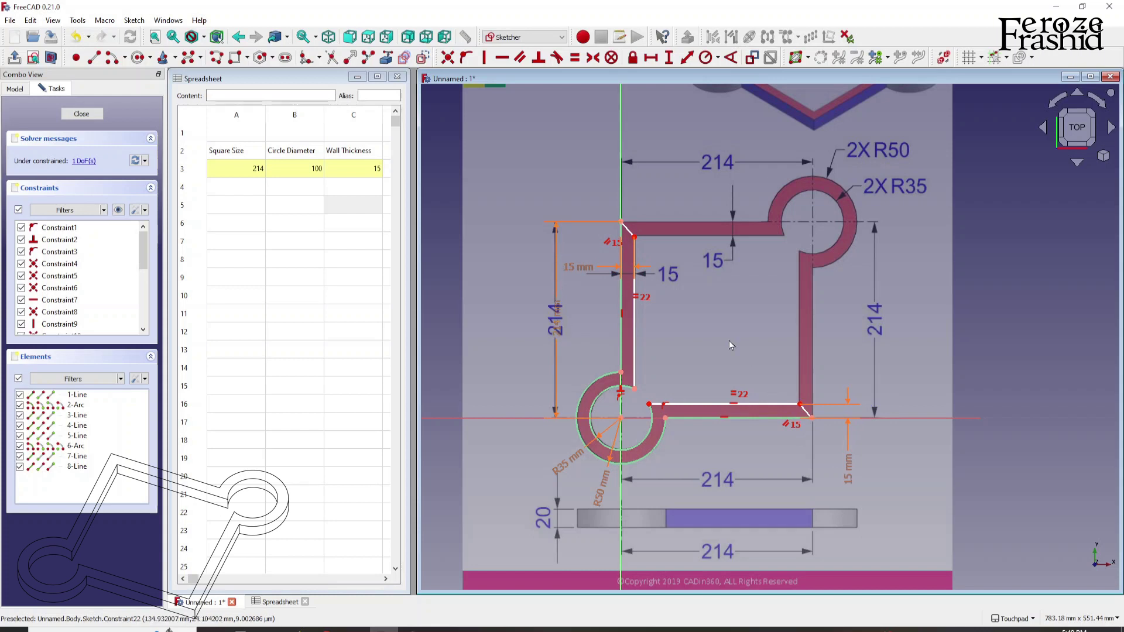
key("g")
key("l")
left_click(798, 405)
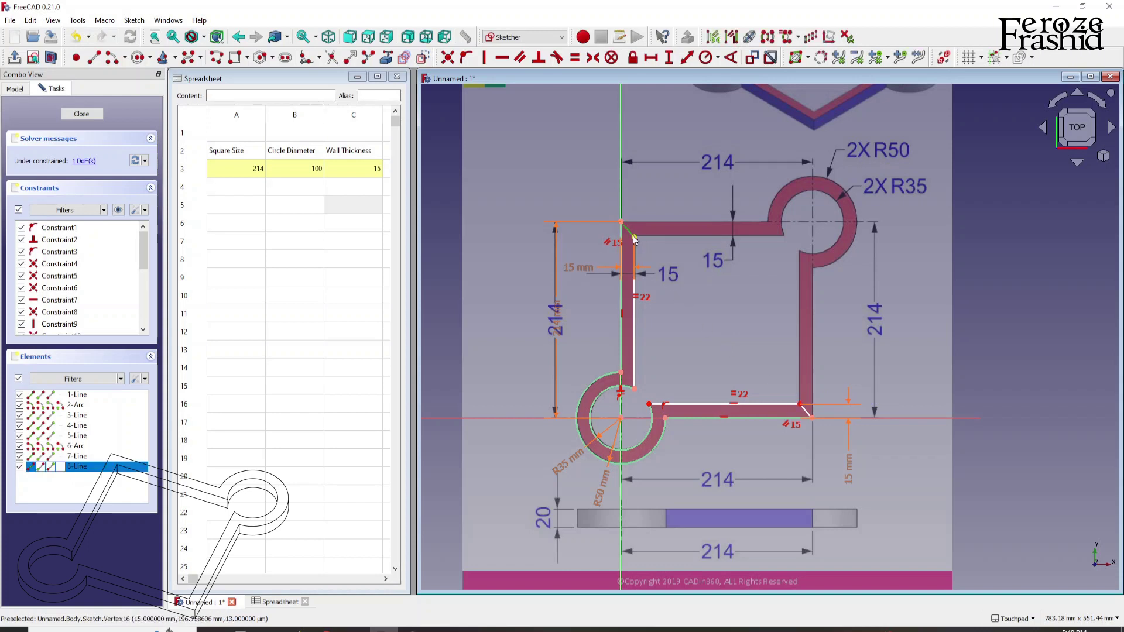
scroll(634, 240, "up", 6)
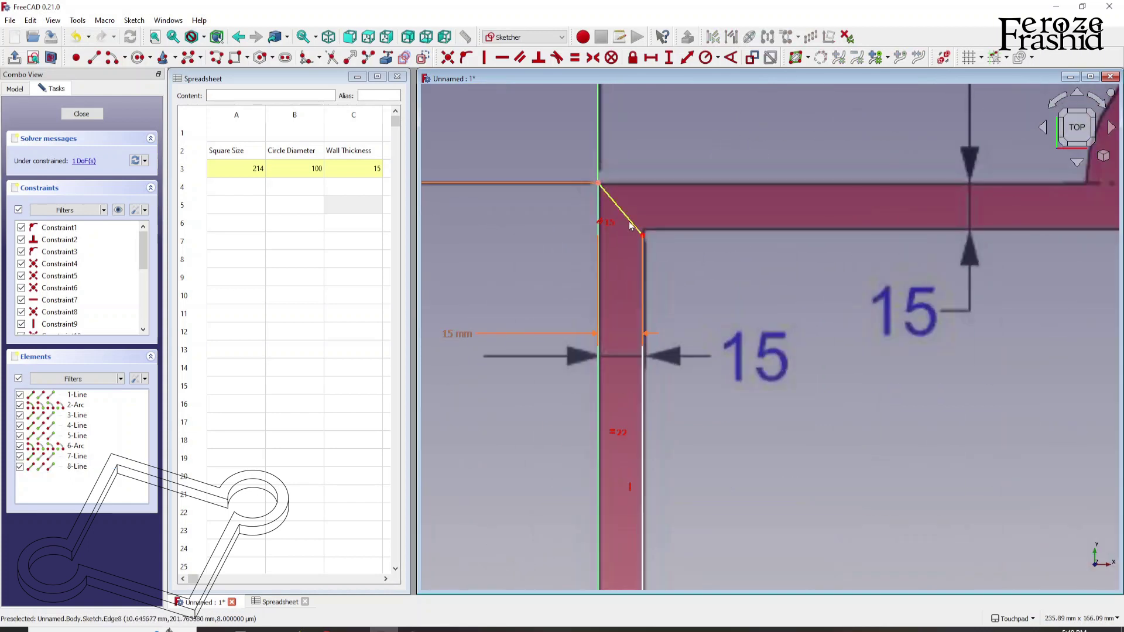
left_click(631, 226)
Set the top-left diagonal at 45° to the left vertical line and close the sketch
left_click(600, 244)
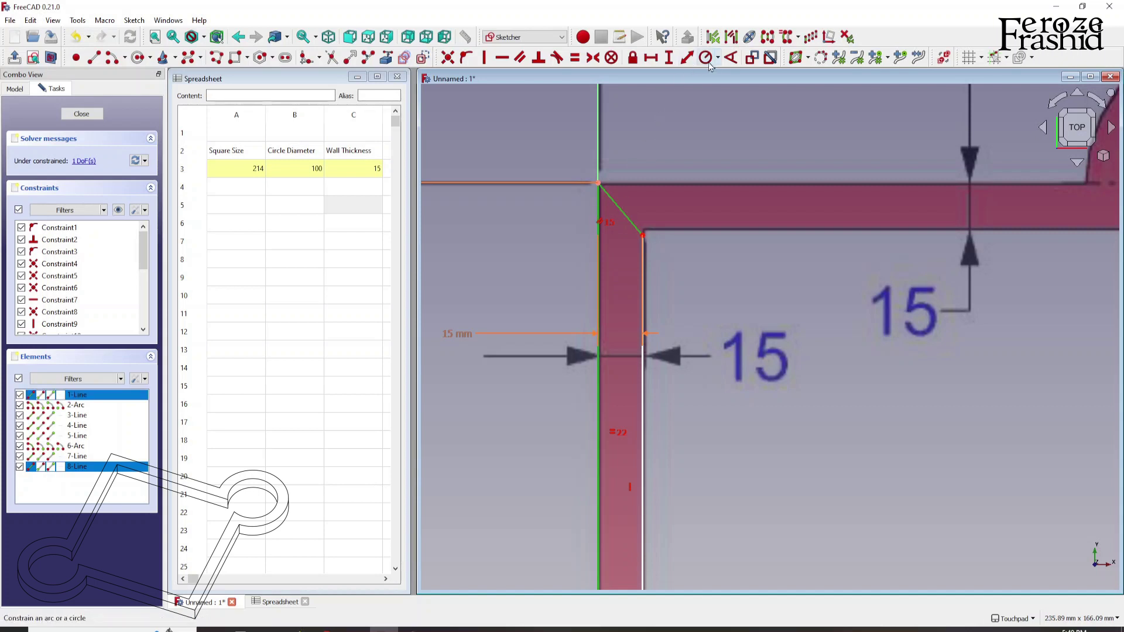
left_click(726, 59)
type("45")
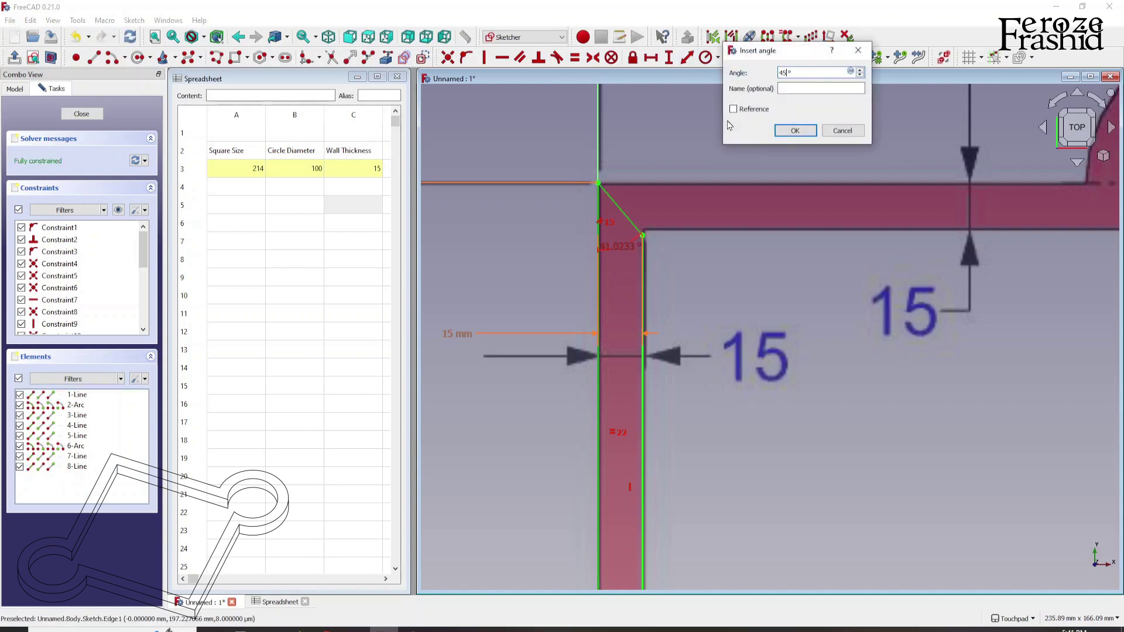
key("Return")
scroll(603, 187, "down", 4)
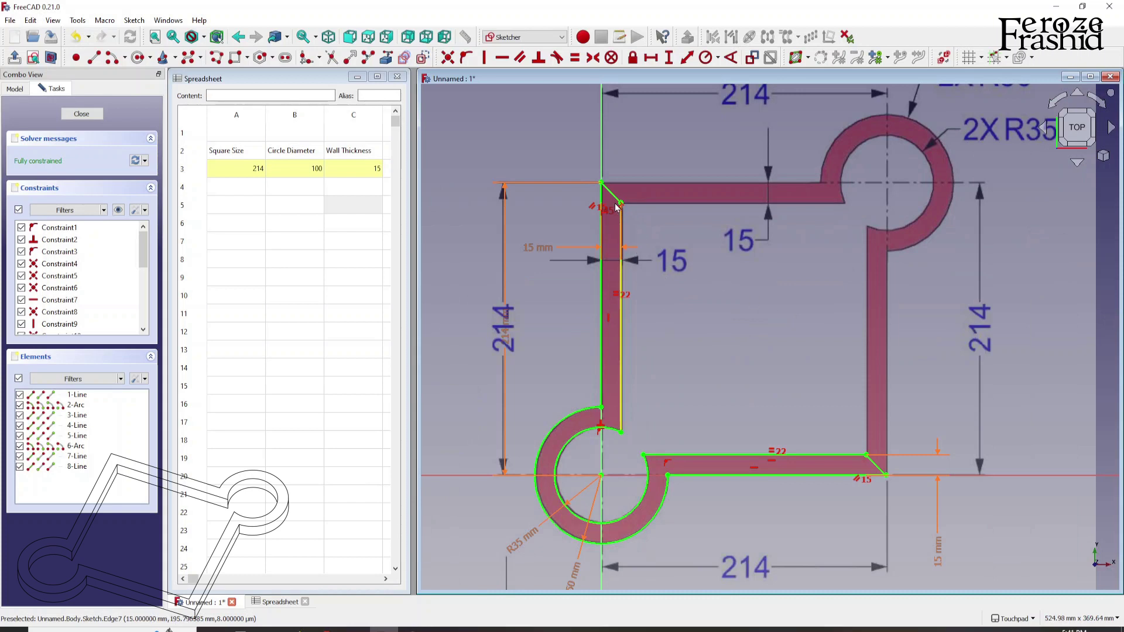
scroll(610, 215, "up", 3)
mouse_move(612, 211)
left_mouse_down()
mouse_move(611, 248)
mouse_move(606, 237)
mouse_move(619, 251)
mouse_move(609, 222)
left_mouse_up()
scroll(610, 199, "down", 3)
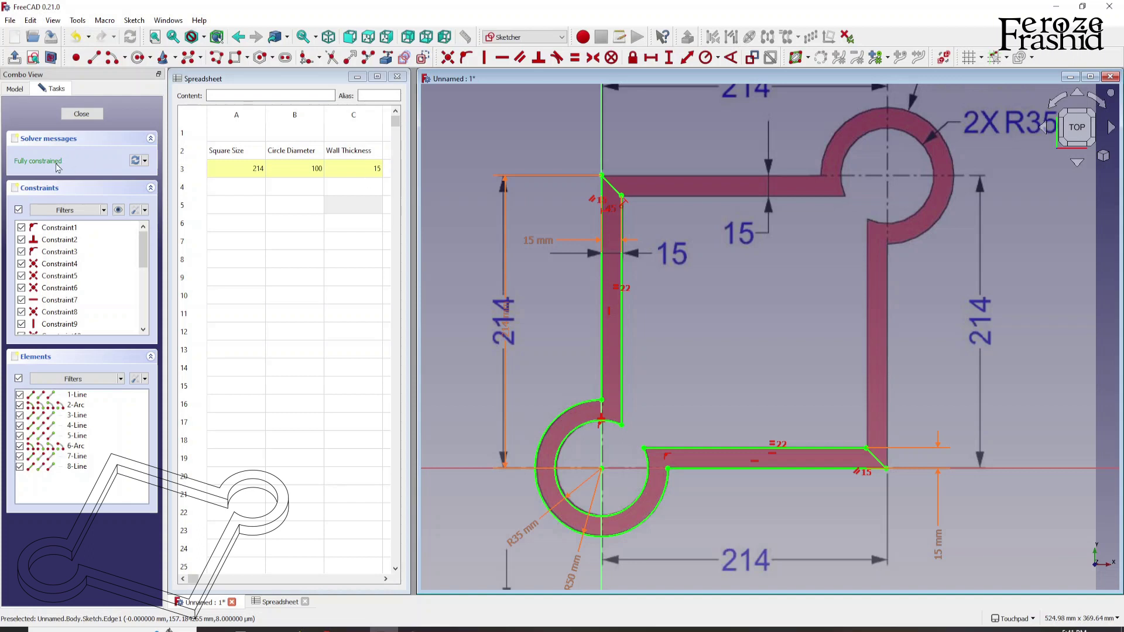
left_click(82, 114)
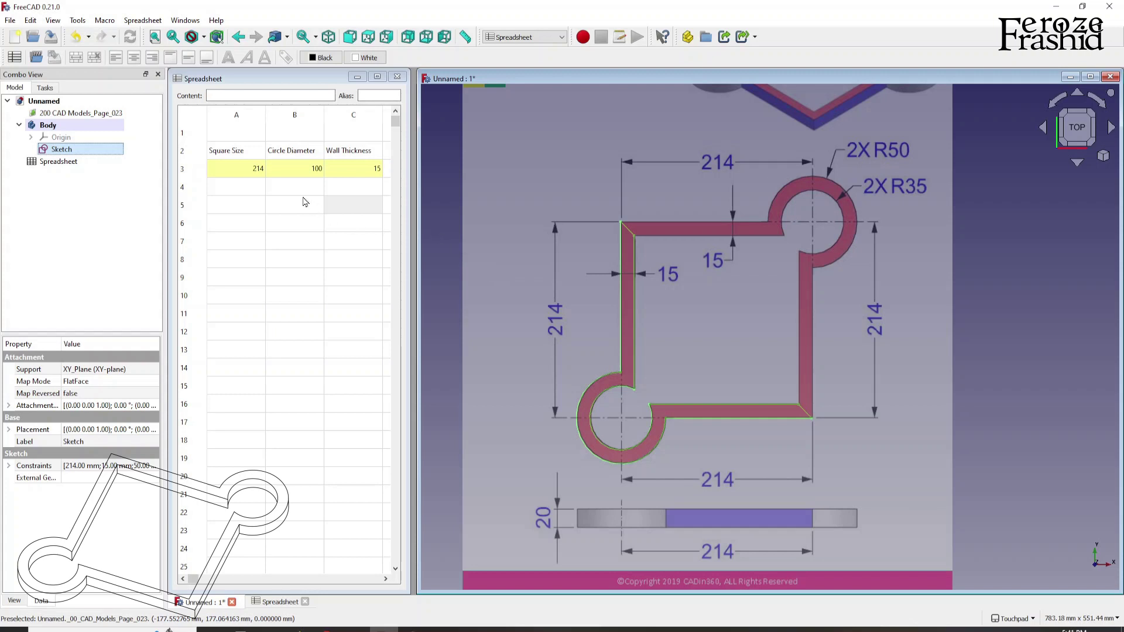
left_click(256, 176)
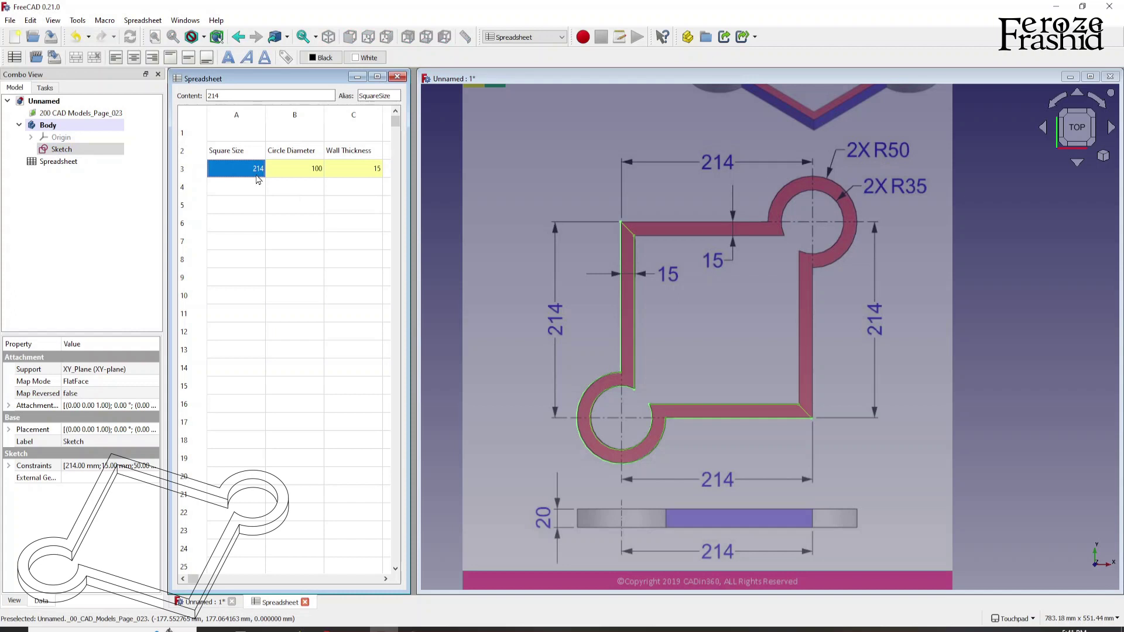
type("200")
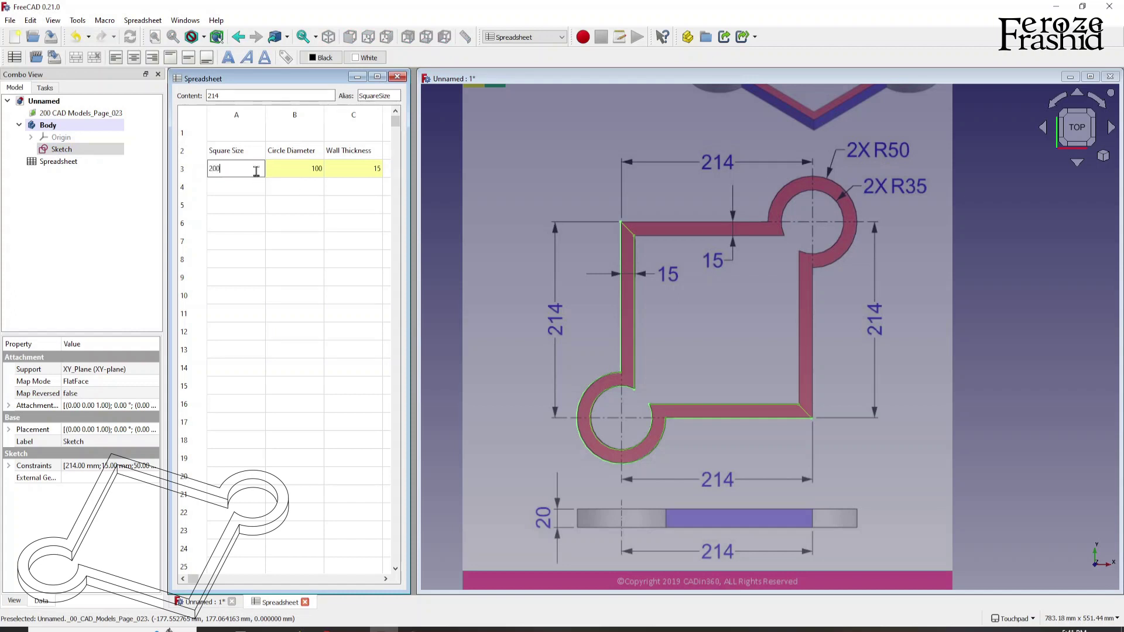
key("Return")
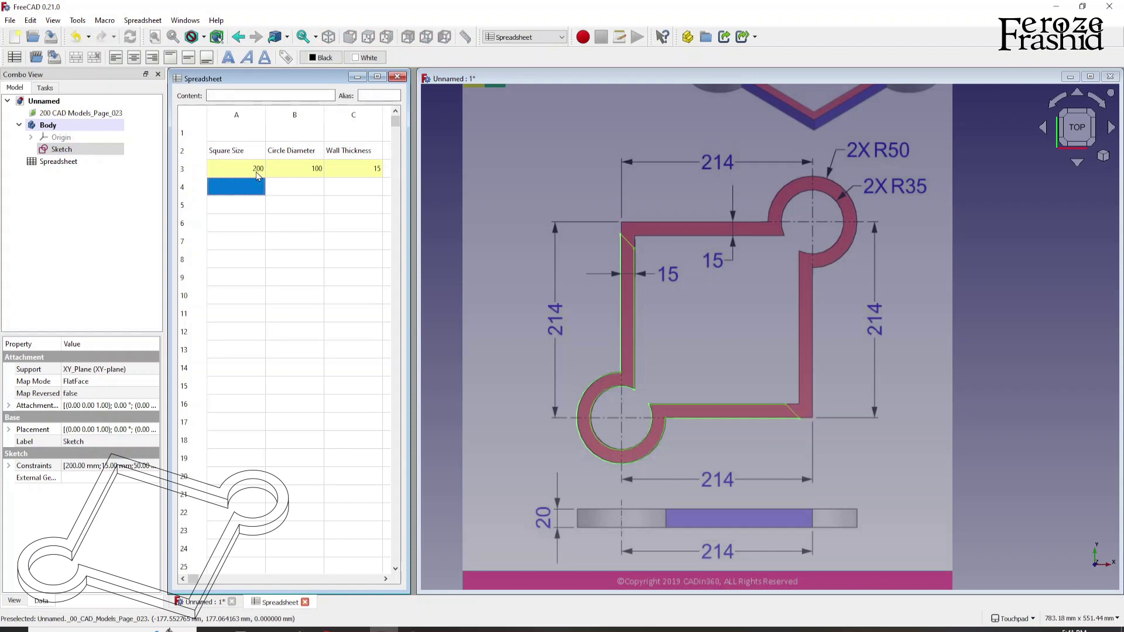
left_click(258, 174)
type("214")
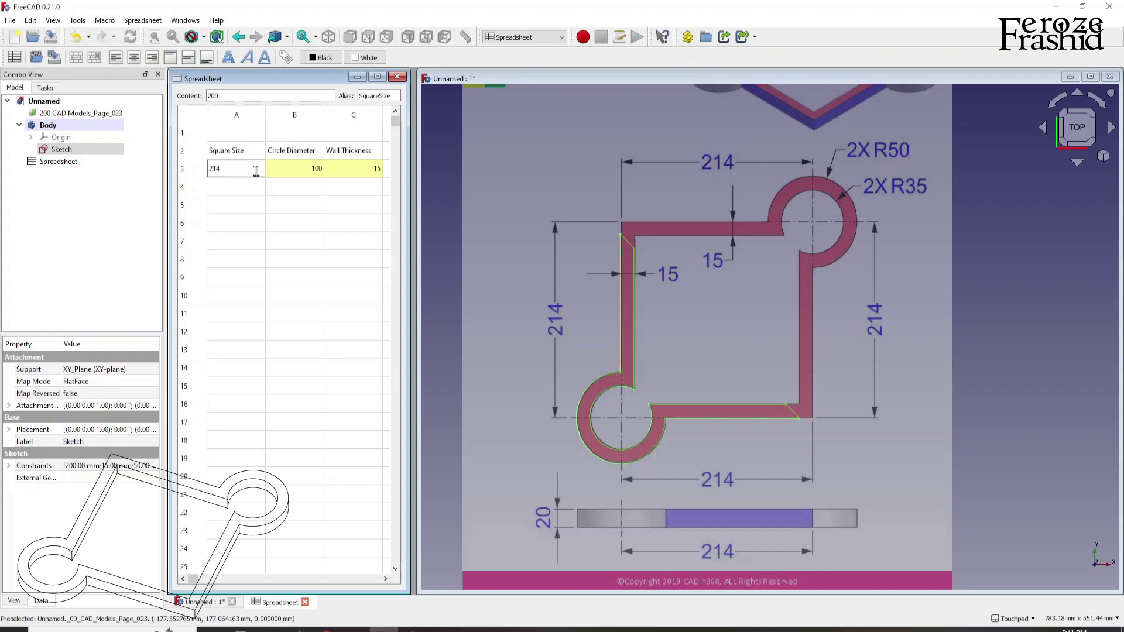
key("Return")
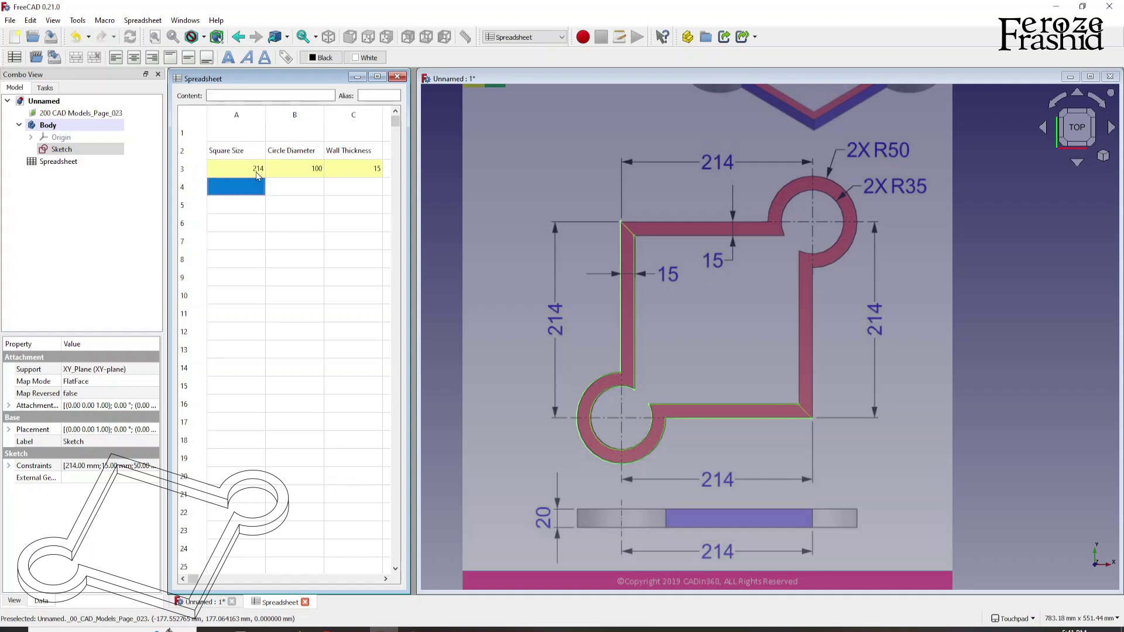
left_click(258, 175)
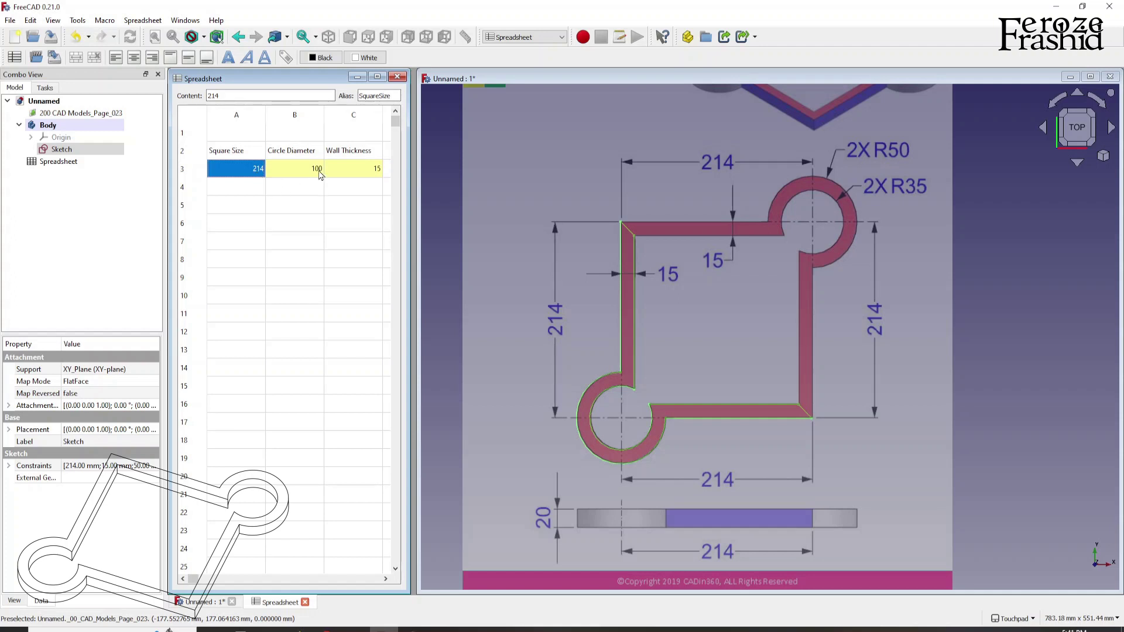
Rename the model-tree sketch to 'sks1/2', then change to the Part Design workbench
left_click(92, 151)
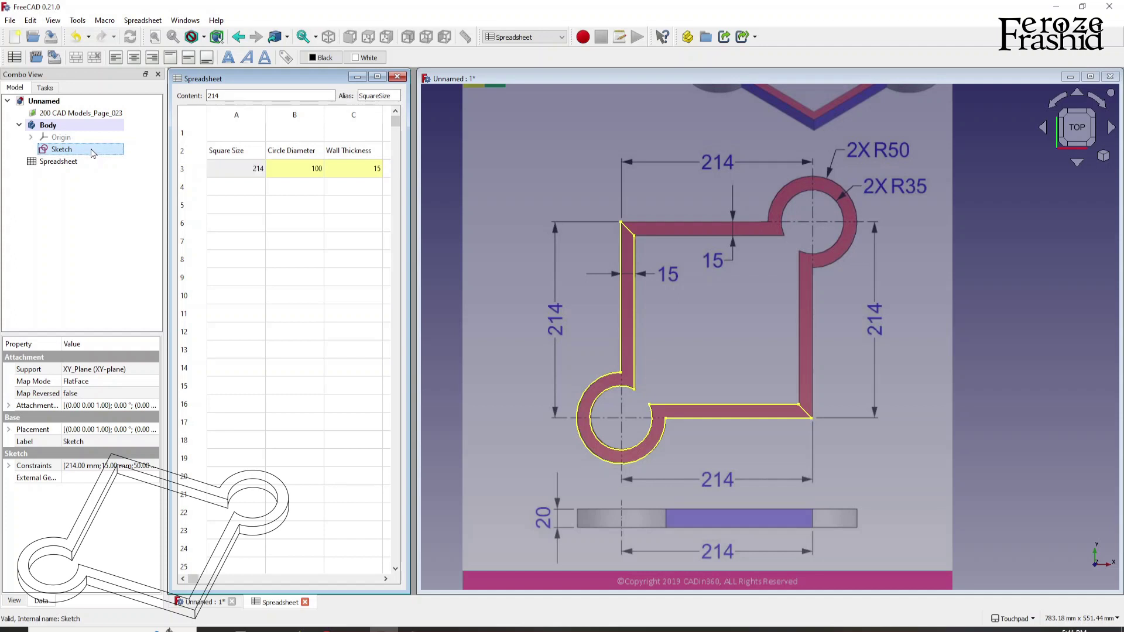
left_click(252, 193)
left_click(253, 171)
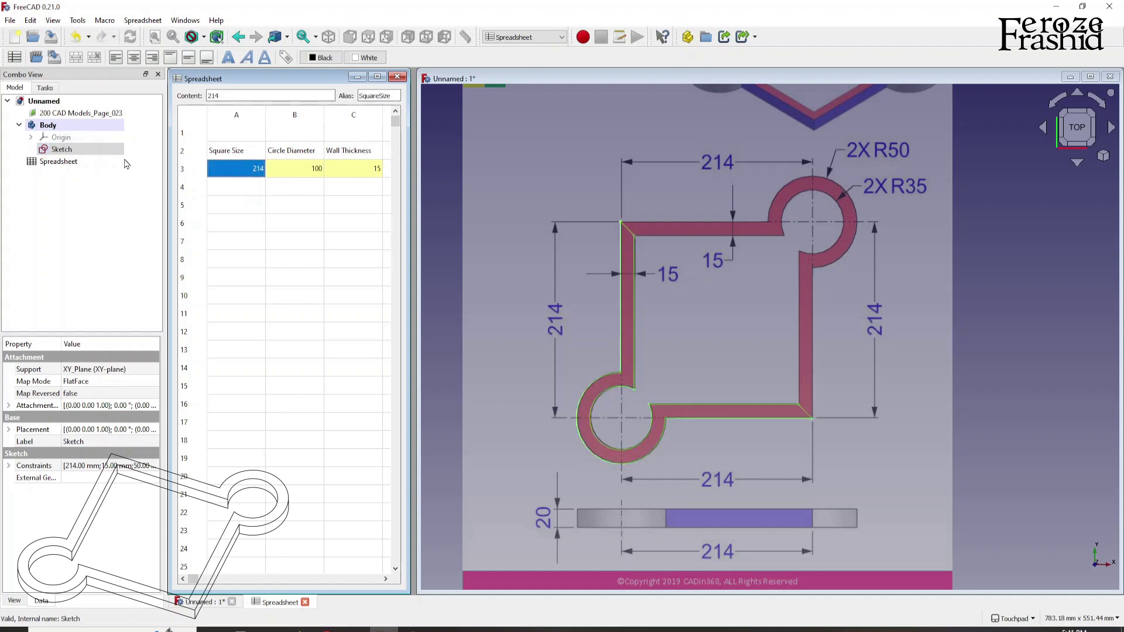
left_click(76, 140)
left_click(78, 150)
left_click(75, 149)
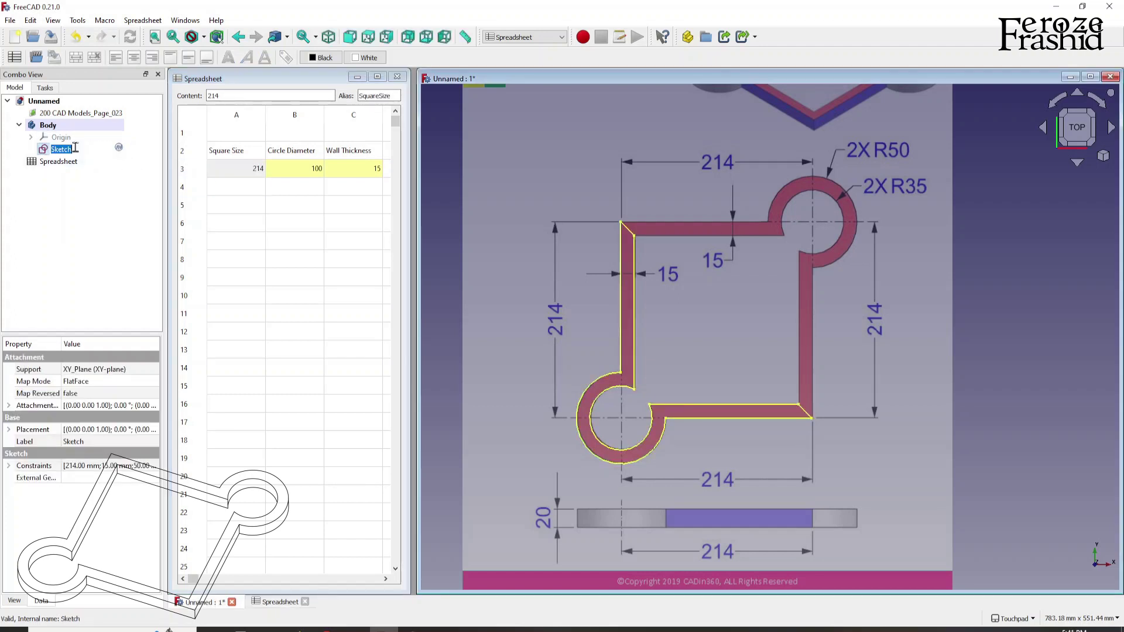
type("sks1/2")
key("Return")
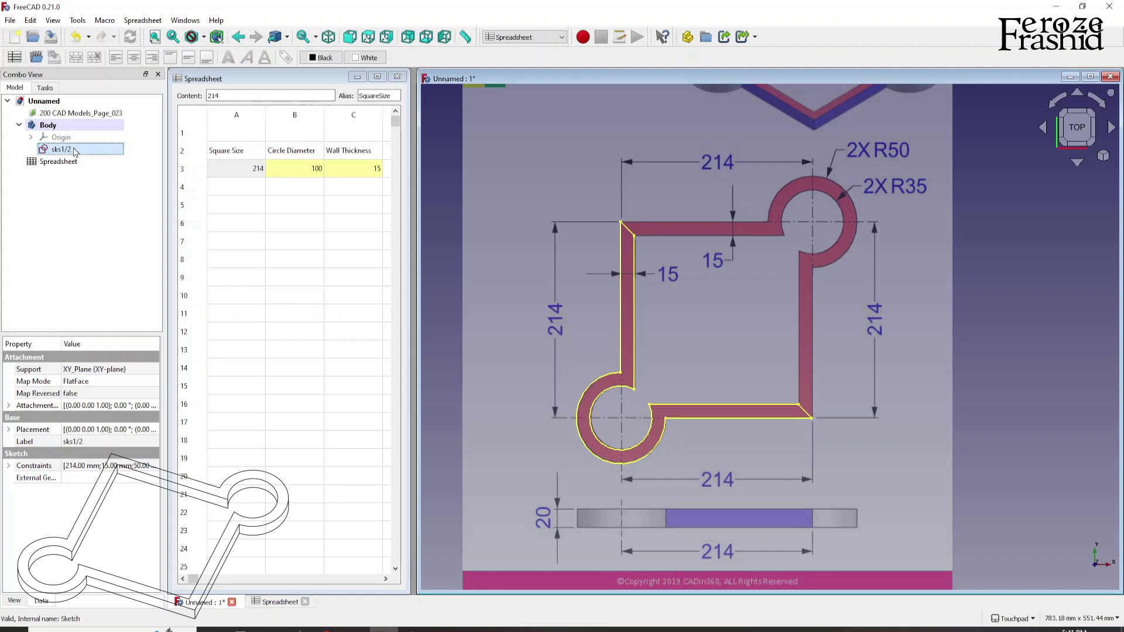
left_click(534, 37)
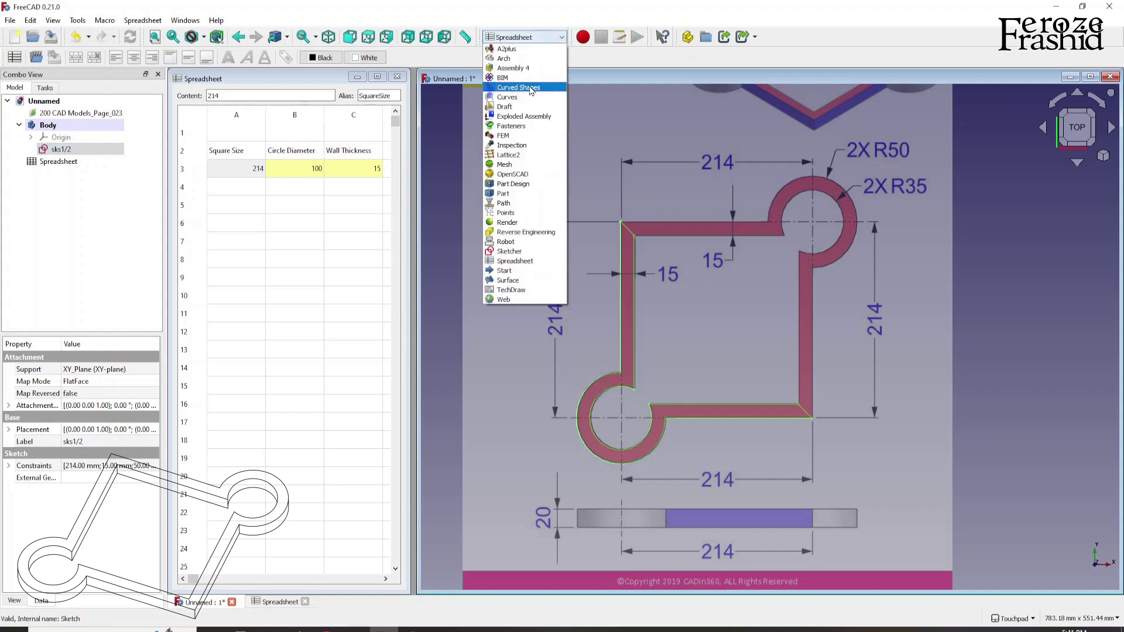
left_click(522, 184)
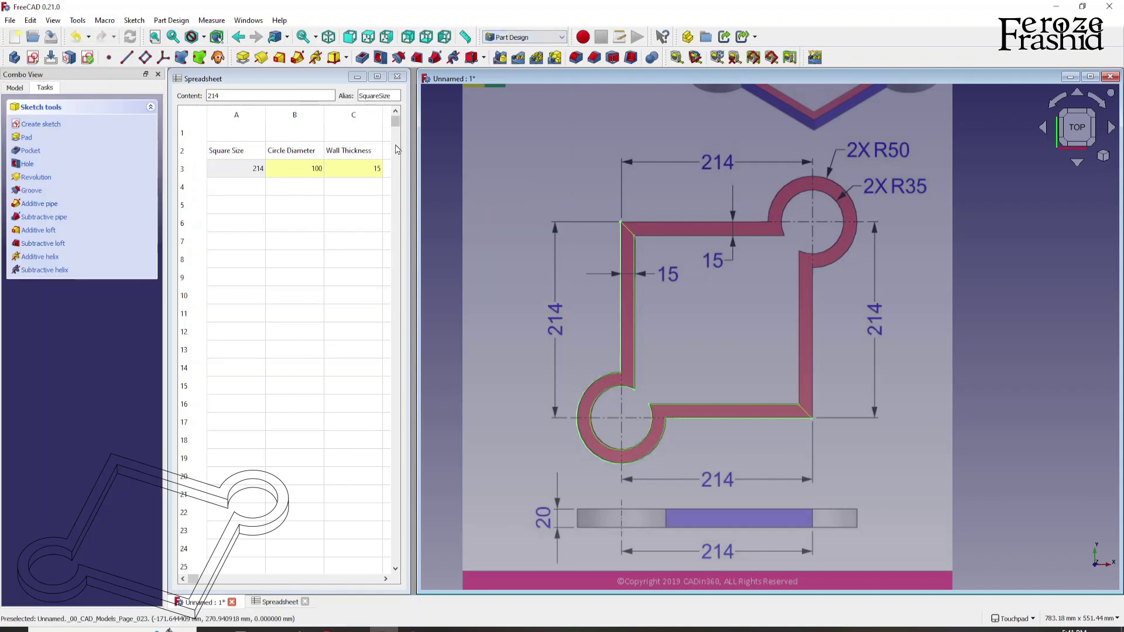
Pad the sks1/2 sketch 20 mm into a solid and orbit to a tilted view
left_click(15, 88)
left_click(57, 149)
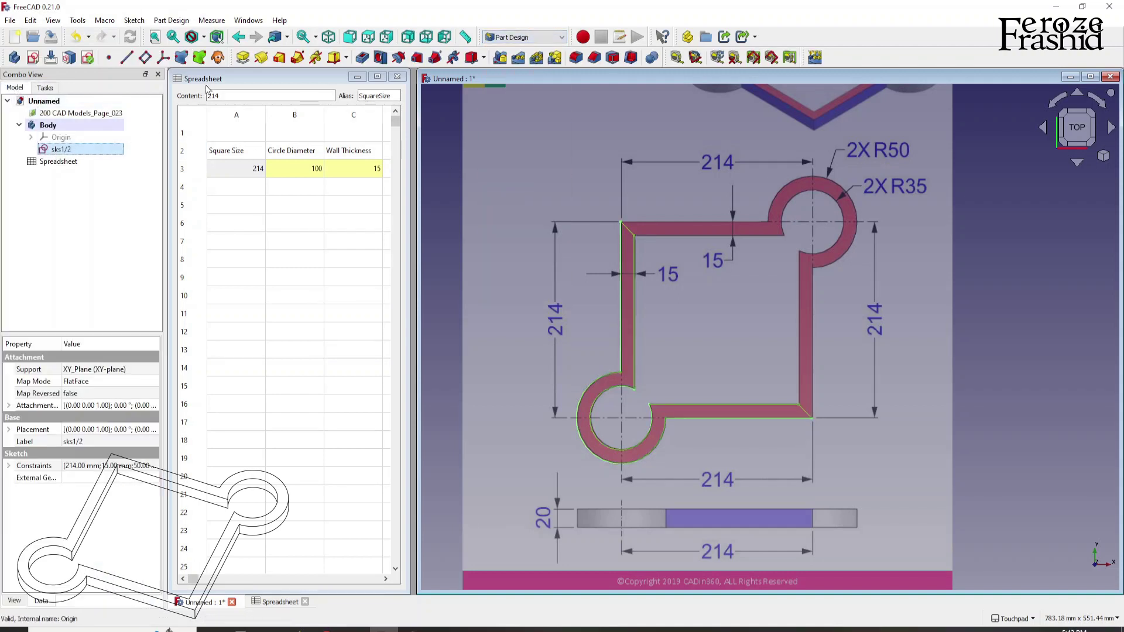
left_click(242, 58)
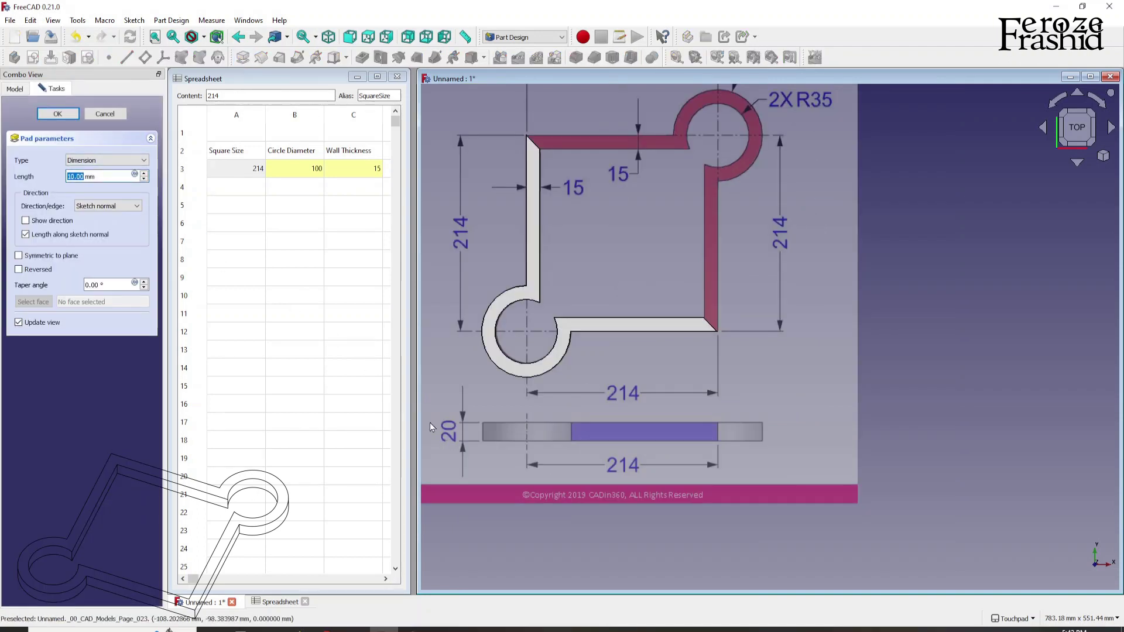
type("20")
key("Return")
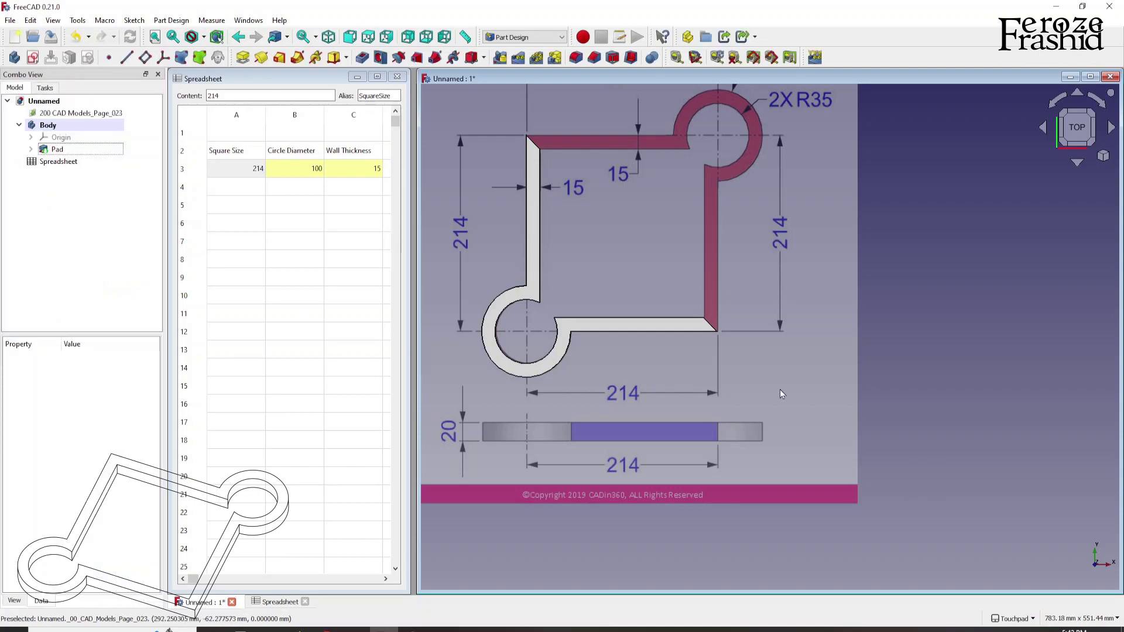
middle_click_drag(635, 343, 609, 275)
left_click(609, 275)
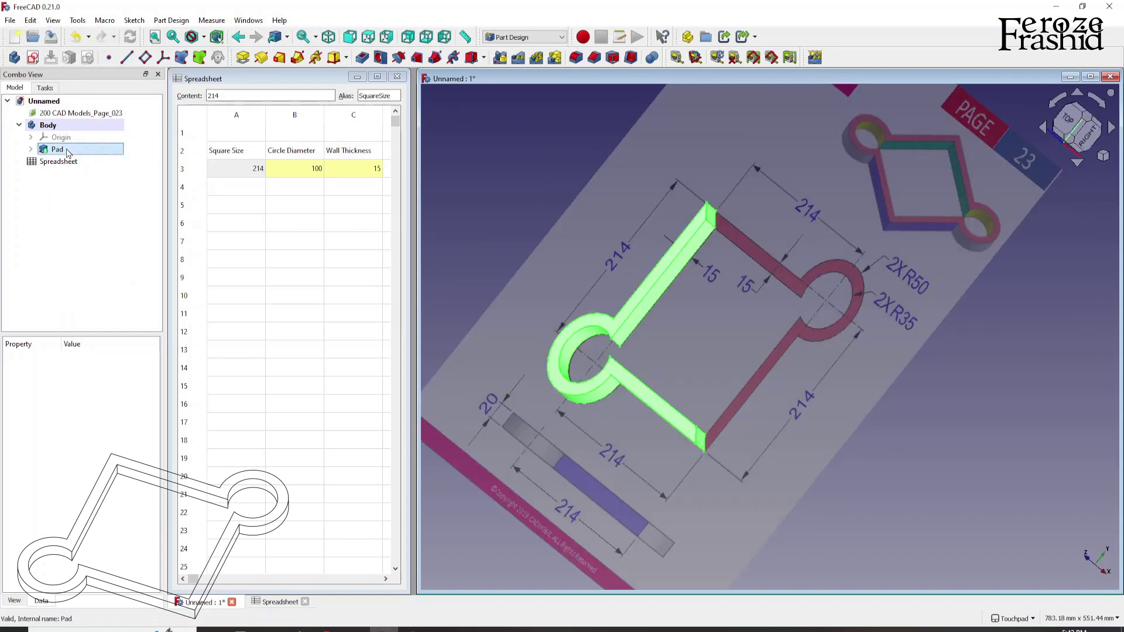
Mirror the Pad using its end face picked as the mirror plane reference
left_click(500, 58)
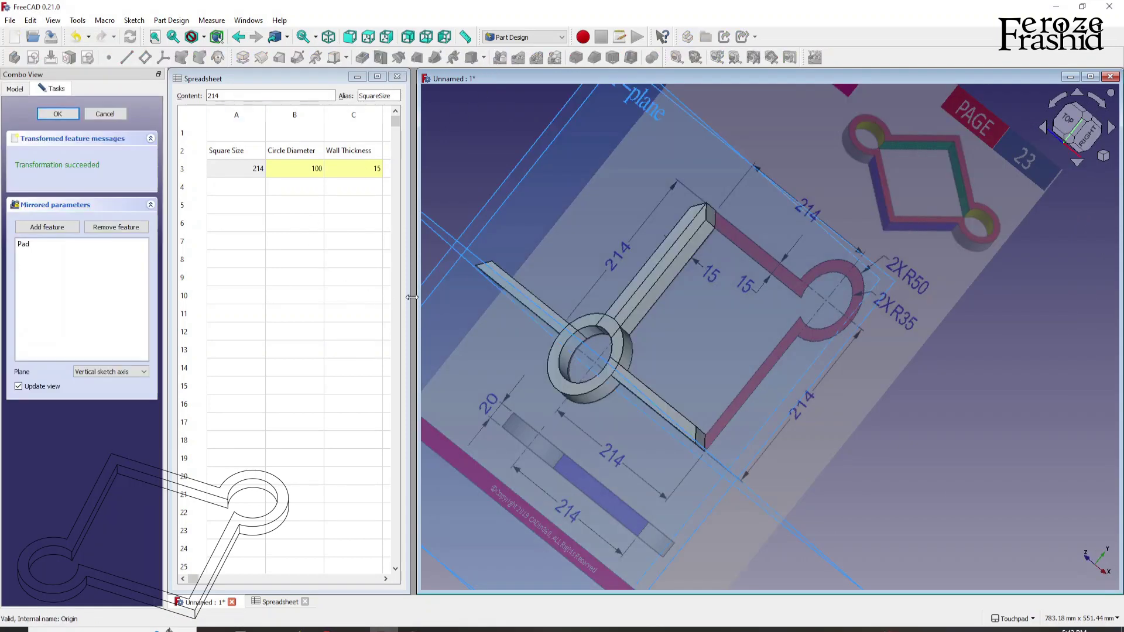
middle_click_drag(706, 412, 703, 352)
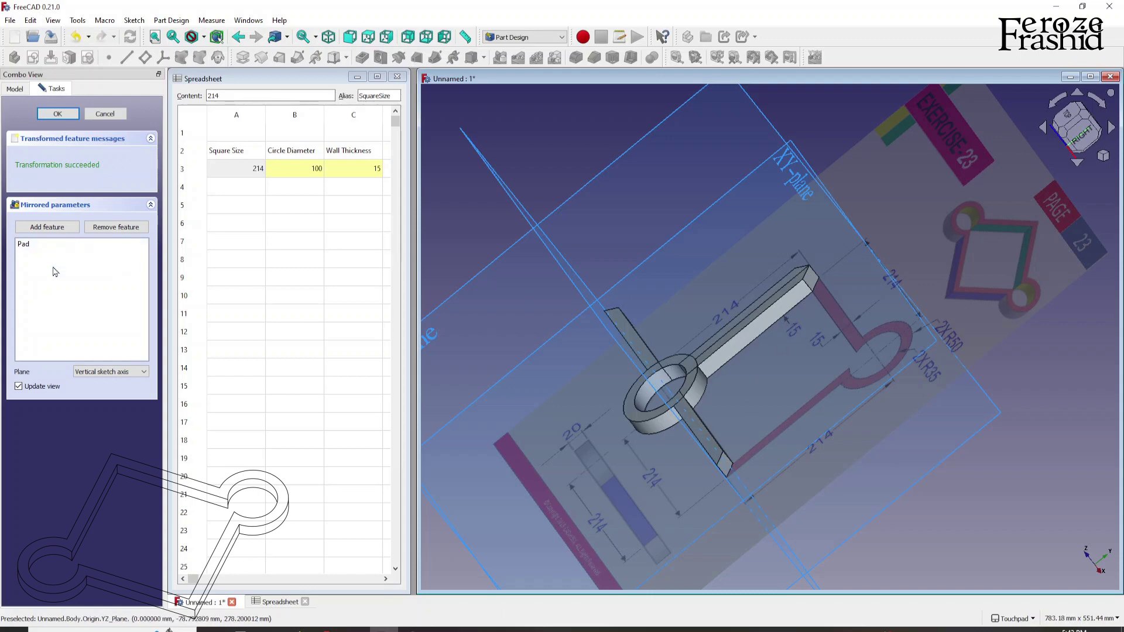
left_click(94, 373)
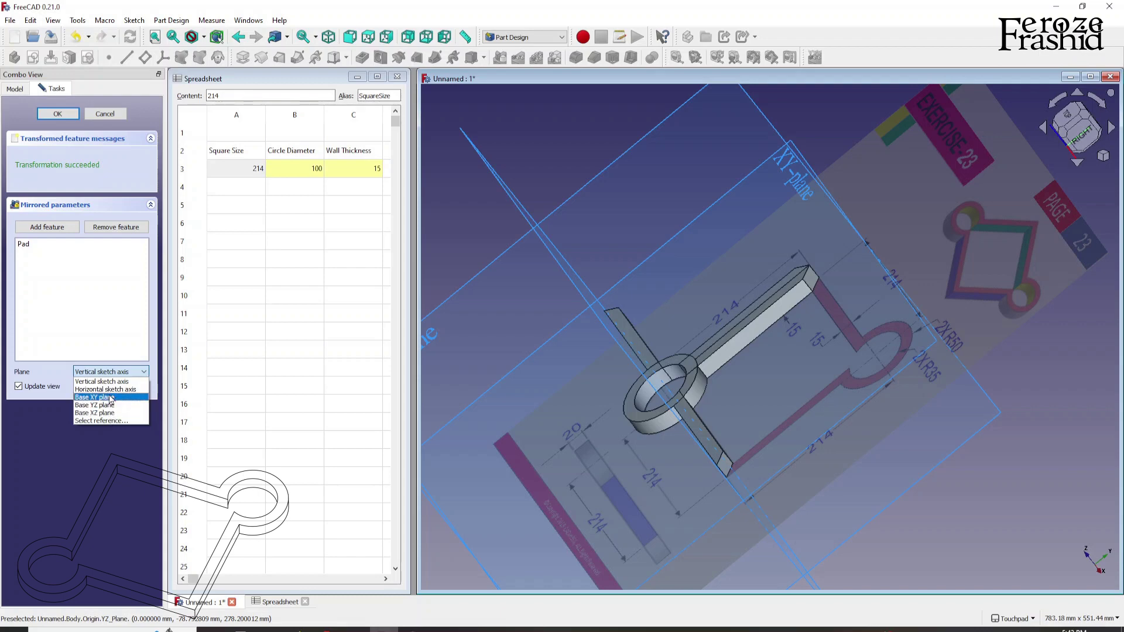
left_click(107, 420)
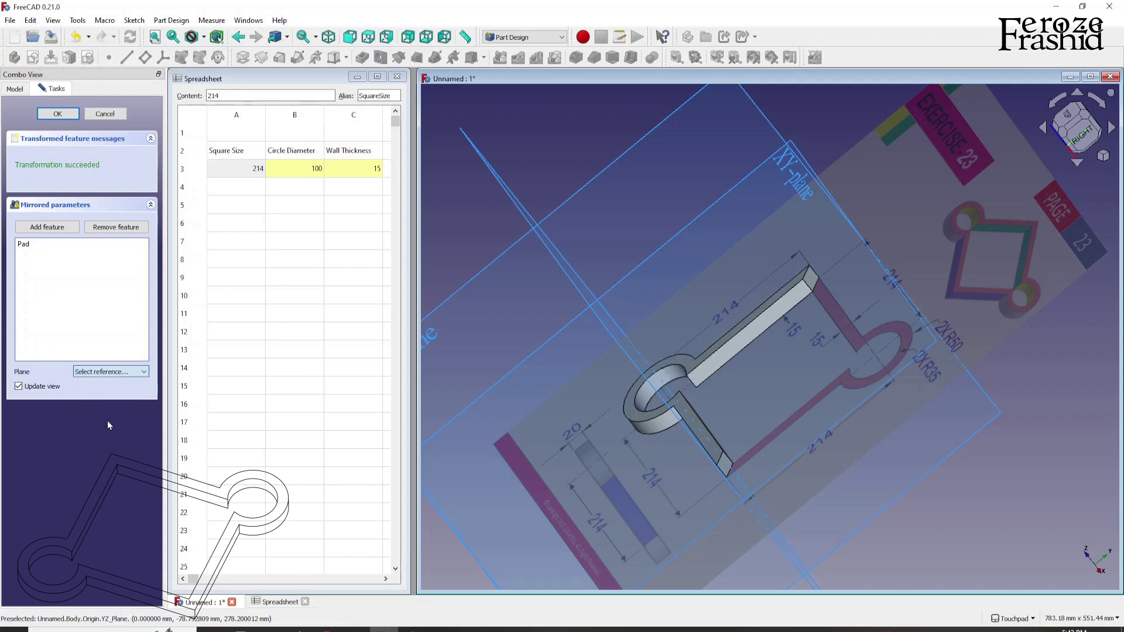
left_click(811, 280)
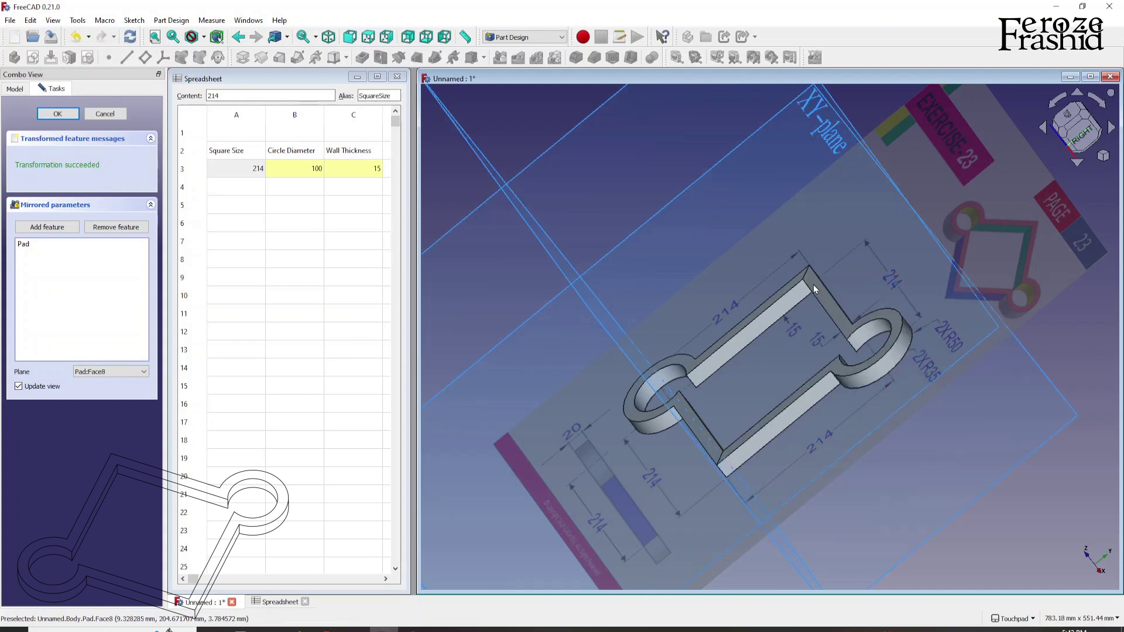
left_click(57, 113)
scroll(761, 328, "down", 2)
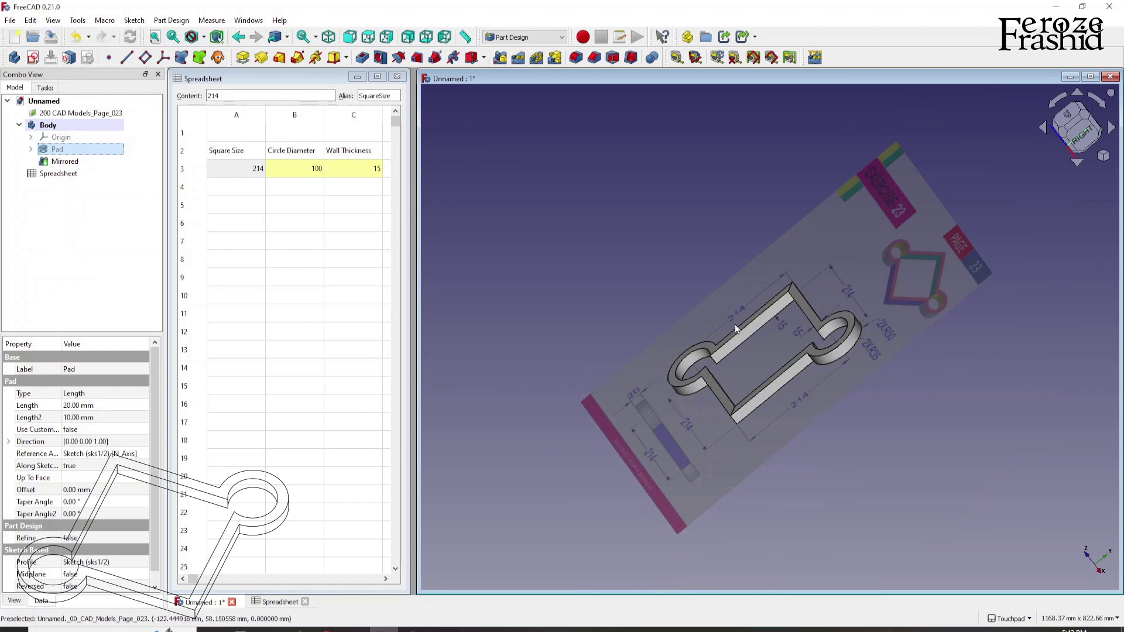
Set the isometric view and switch to the Part workbench
key("0")
scroll(712, 336, "up", 2)
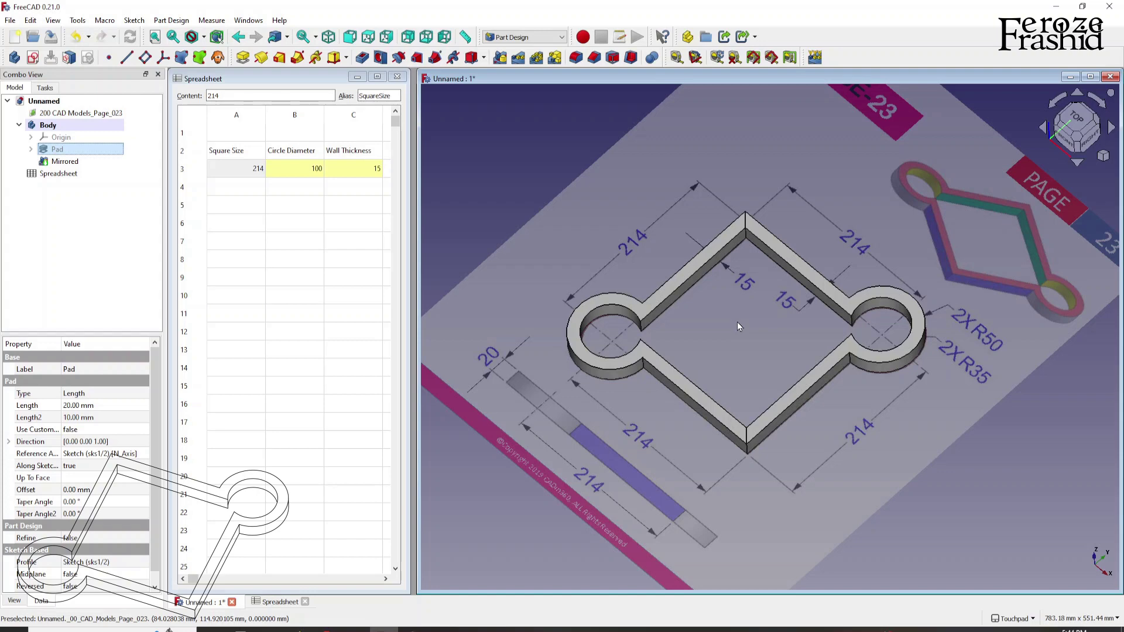
scroll(735, 322, "down", 1)
left_click(539, 39)
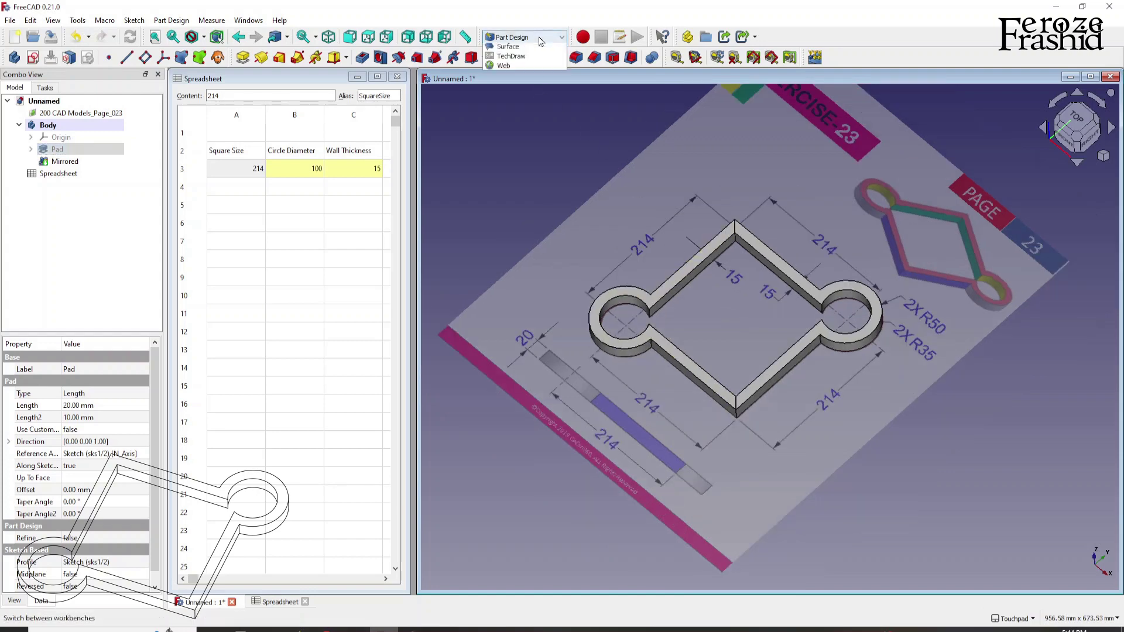
left_click(507, 195)
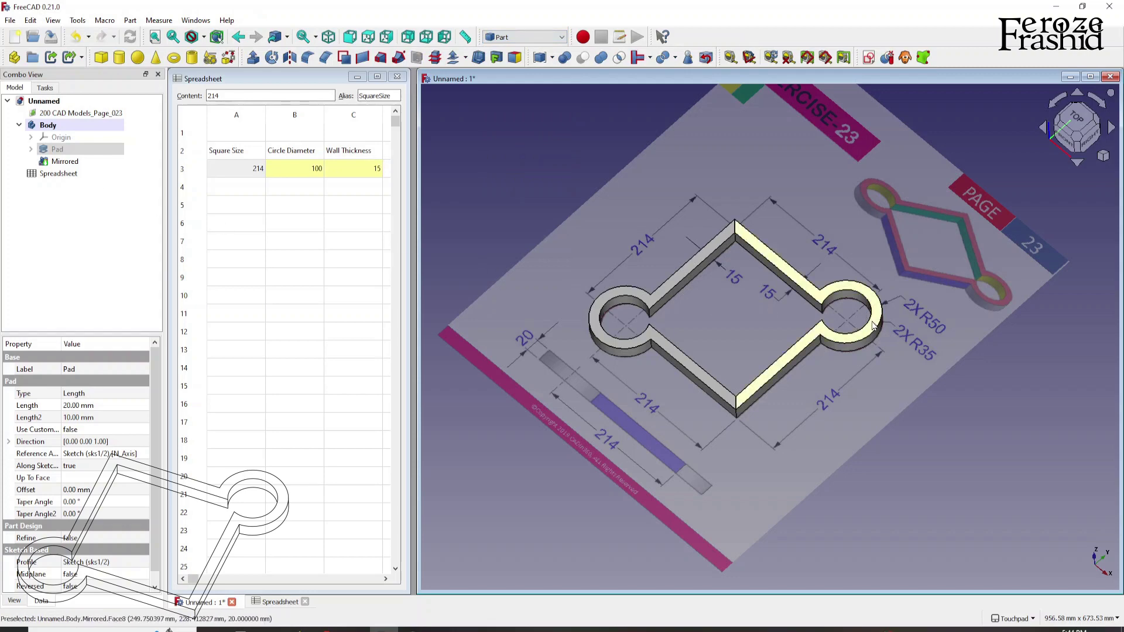
Hide the Mirrored feature and select the Pad solid
left_click(65, 162)
key("space")
left_click(57, 149)
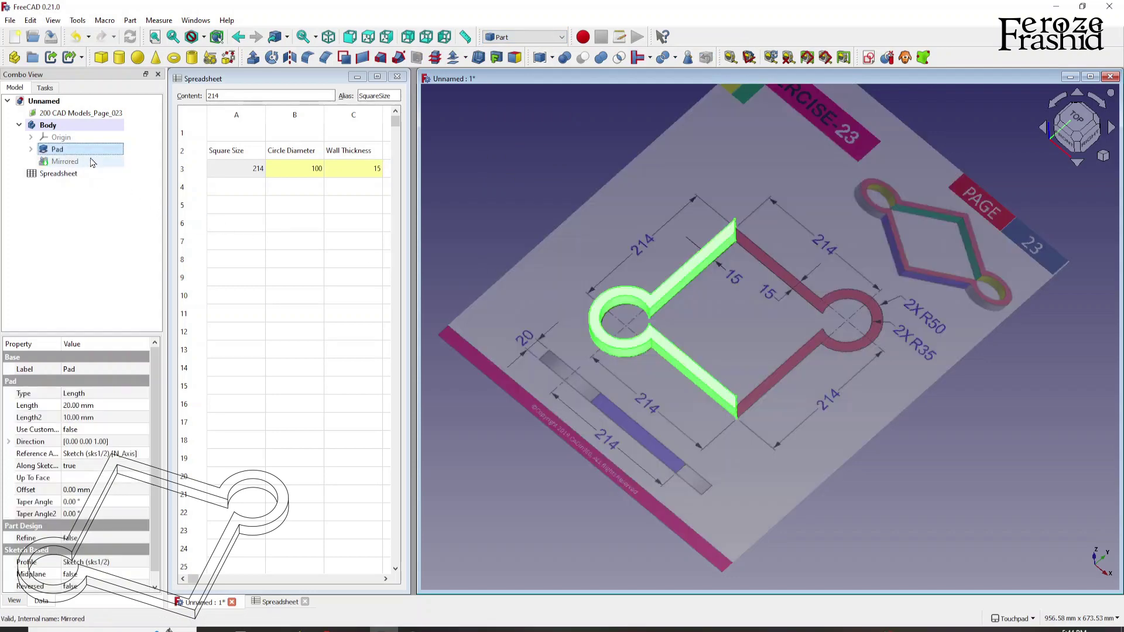
left_click(740, 287)
middle_click_drag(740, 287, 725, 290)
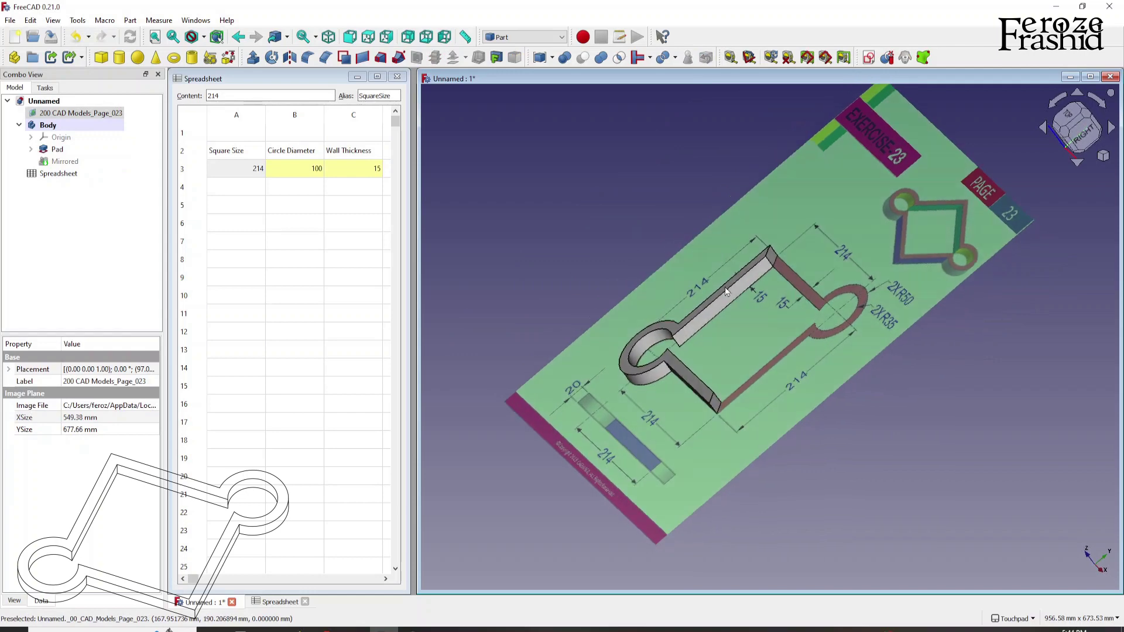
left_click(772, 258)
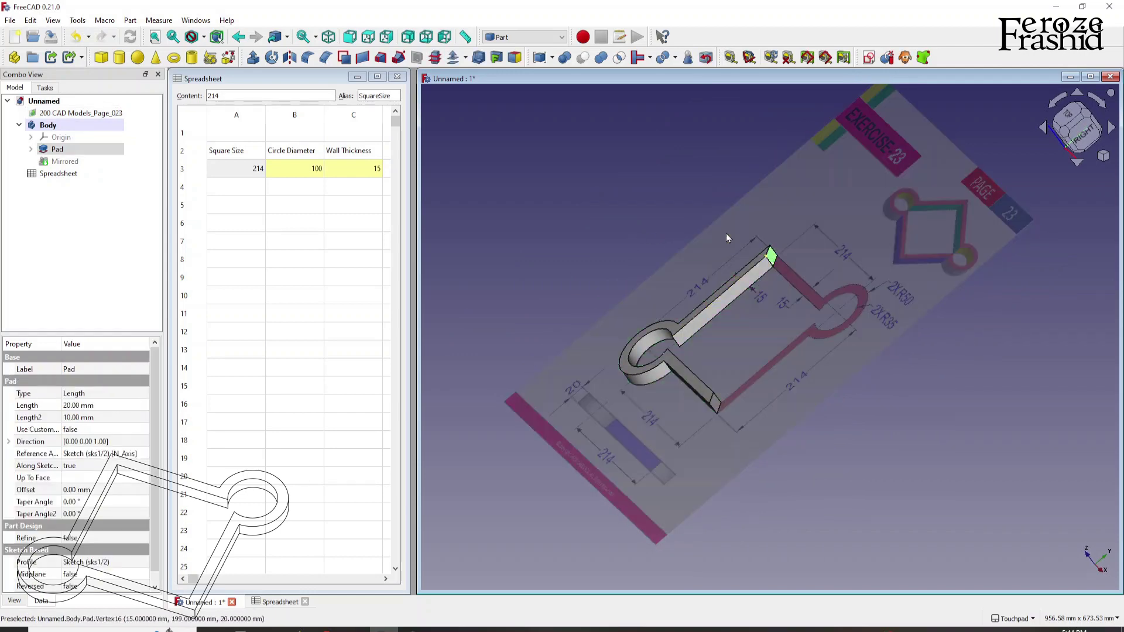
left_click(60, 151)
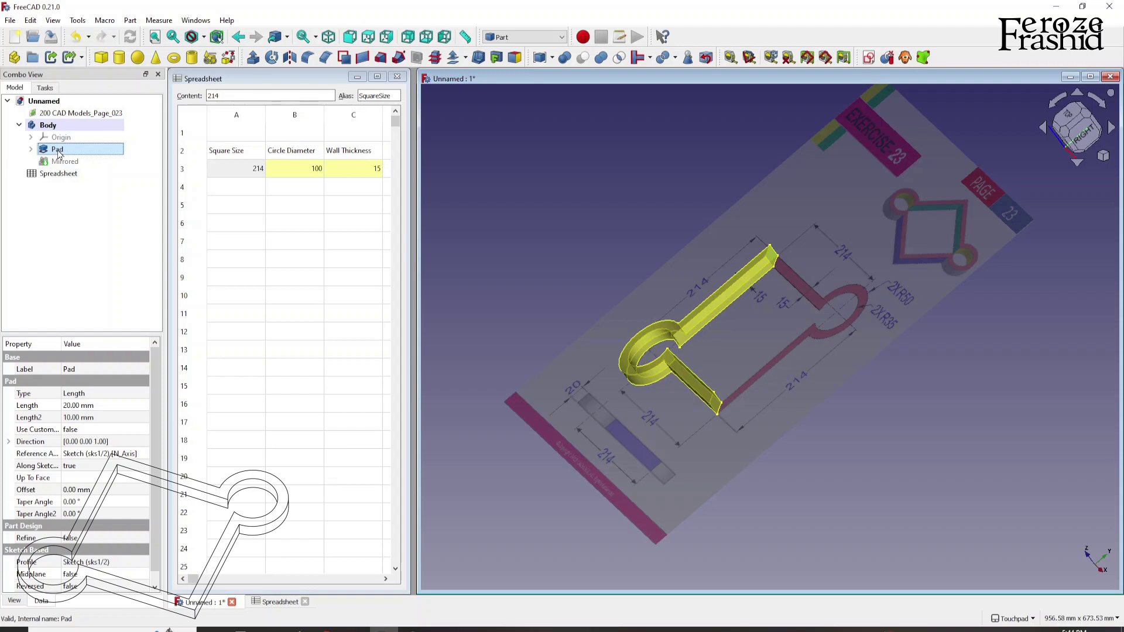
left_click(289, 58)
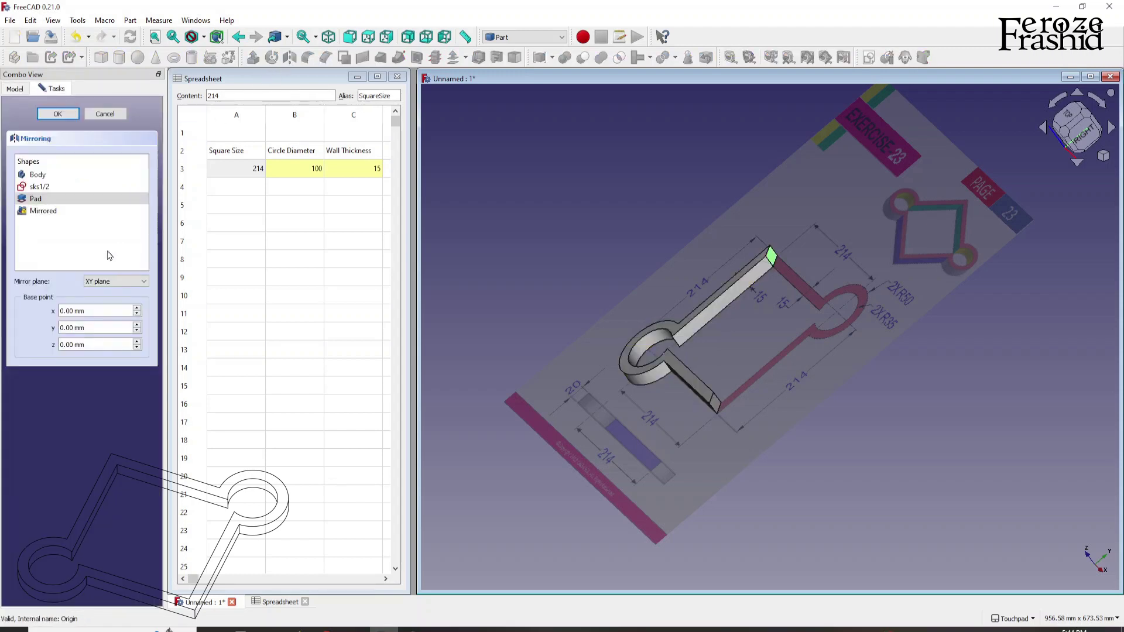
left_click(96, 281)
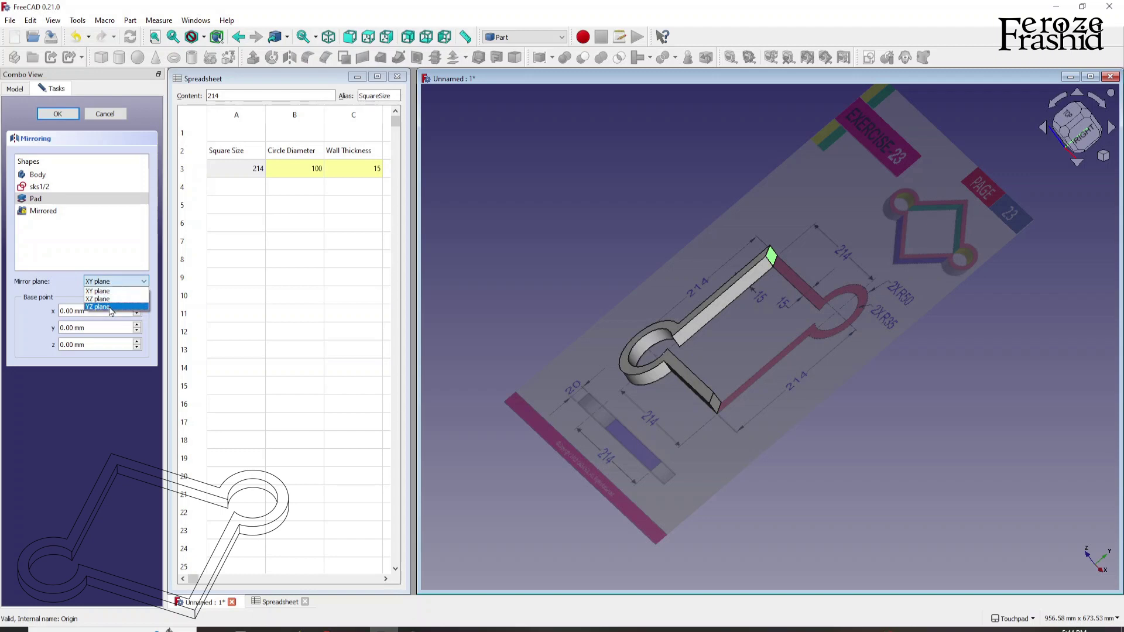
left_click(98, 291)
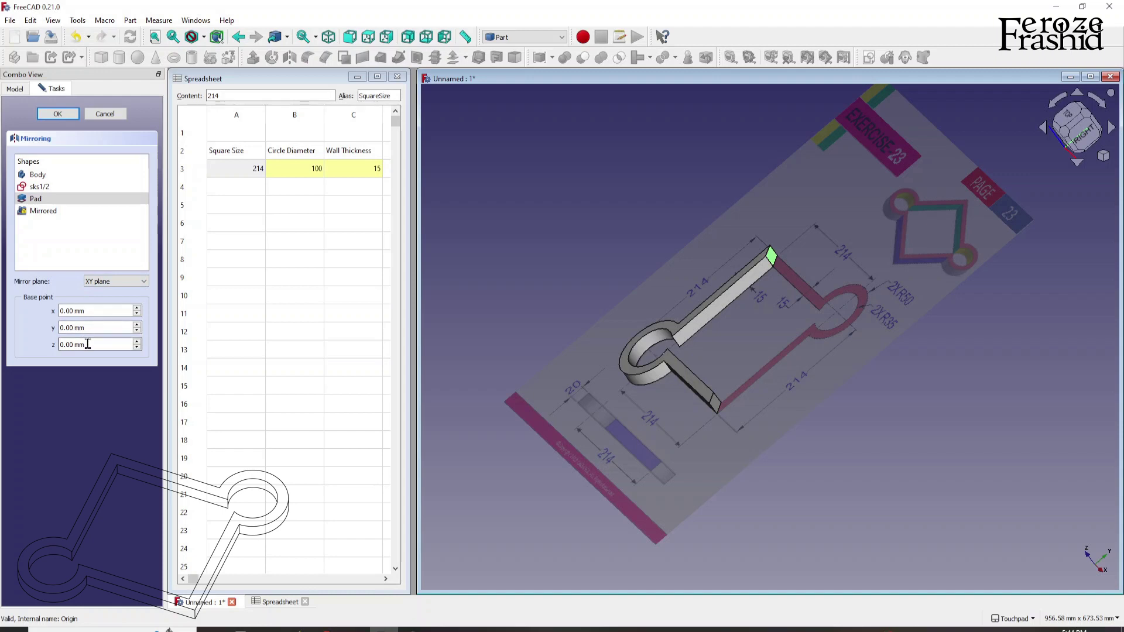
left_click(116, 283)
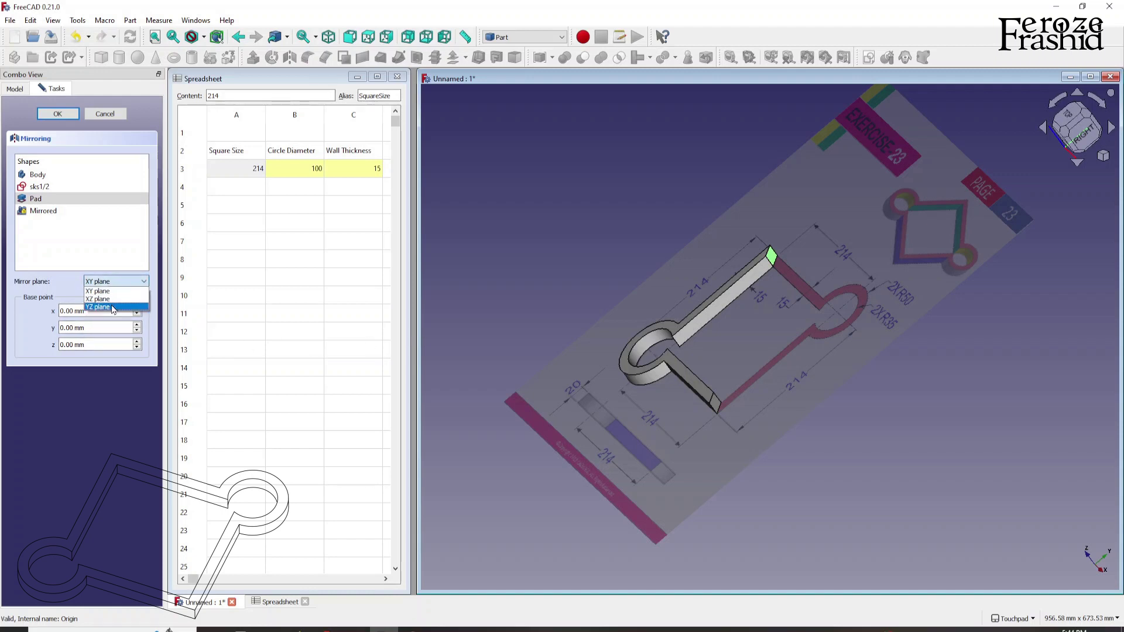
left_click(73, 284)
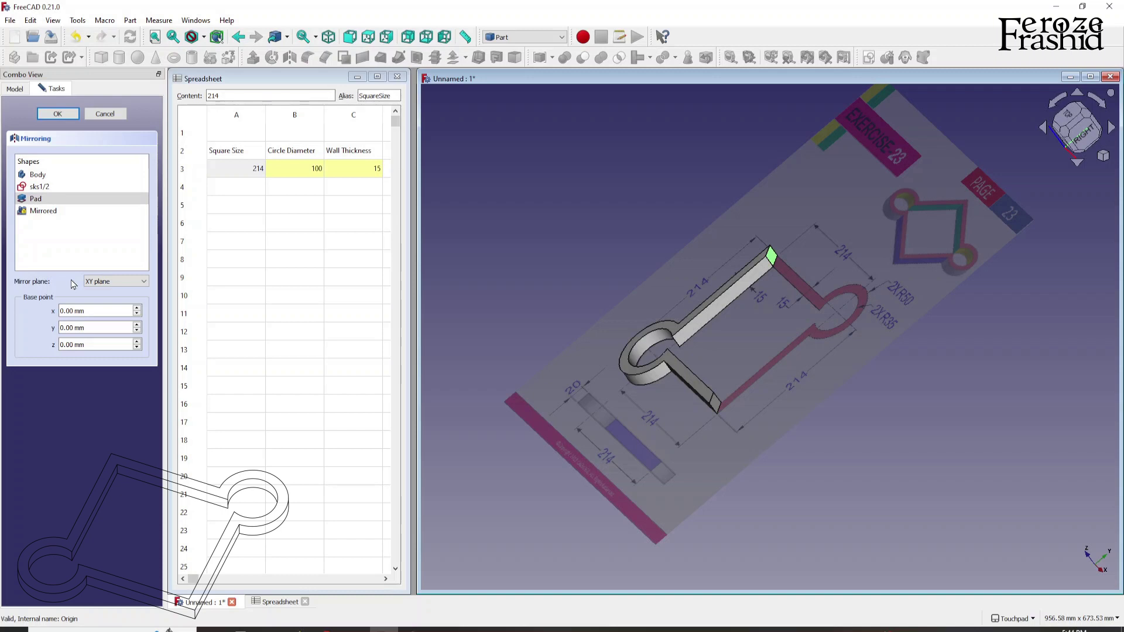
left_click(112, 282)
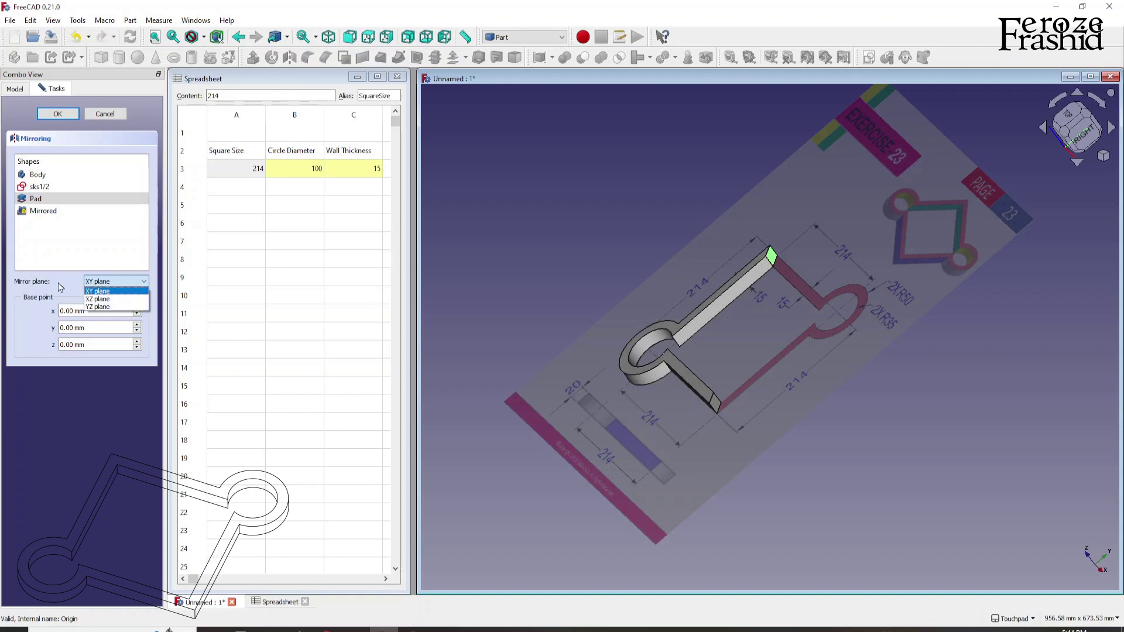
left_click(97, 291)
left_click(100, 115)
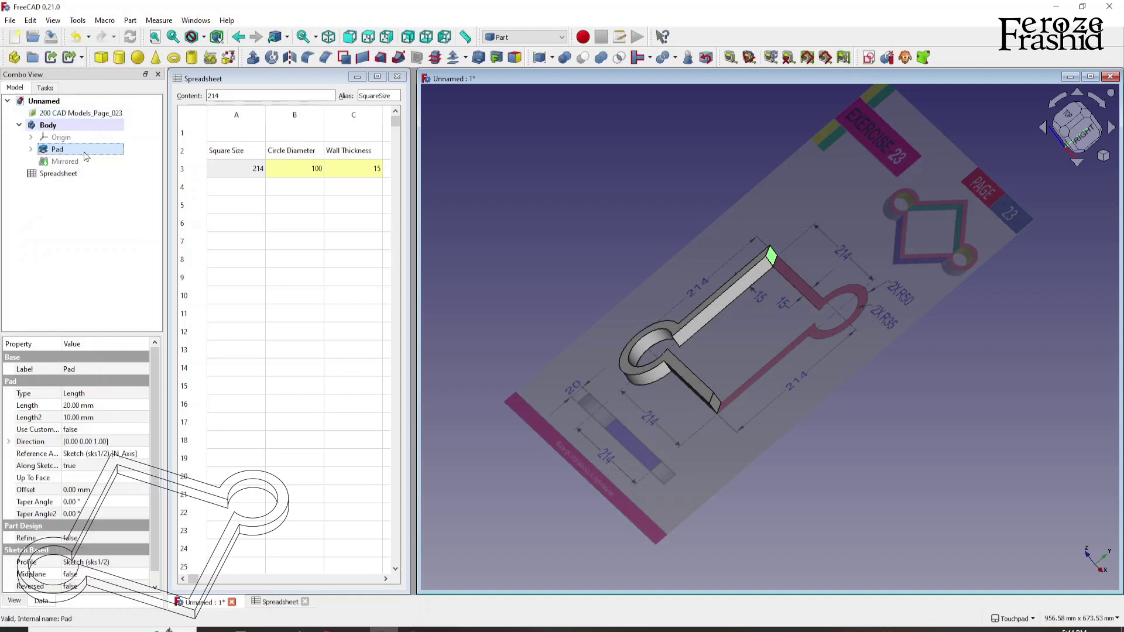
Return to Part Design and make the Mirrored feature visible again
left_click(523, 37)
left_click(520, 183)
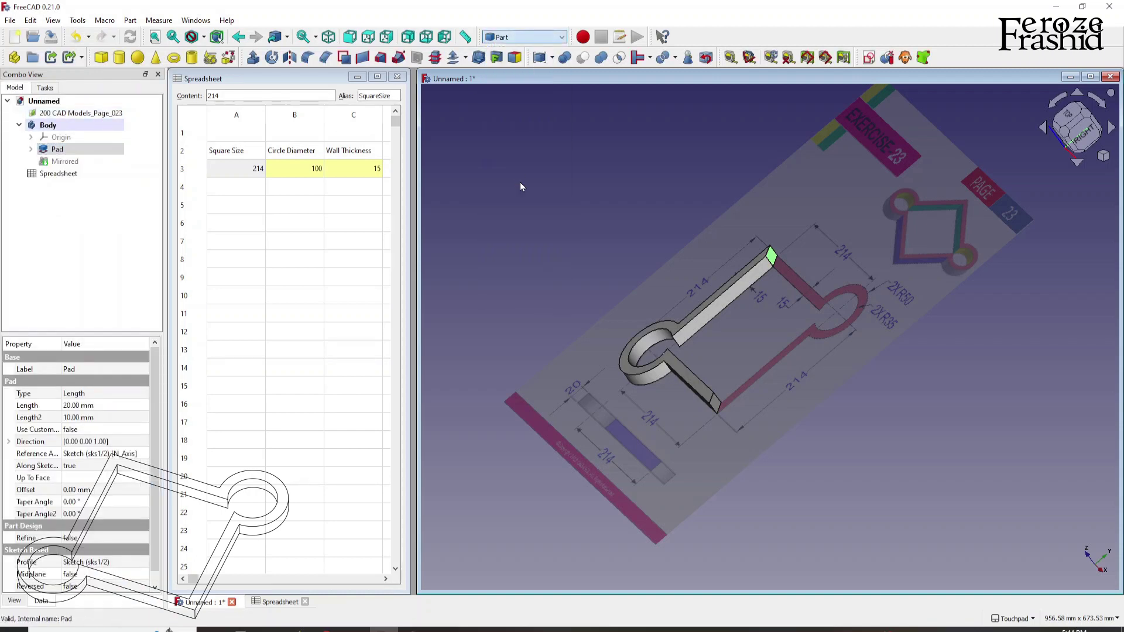
left_click(22, 88)
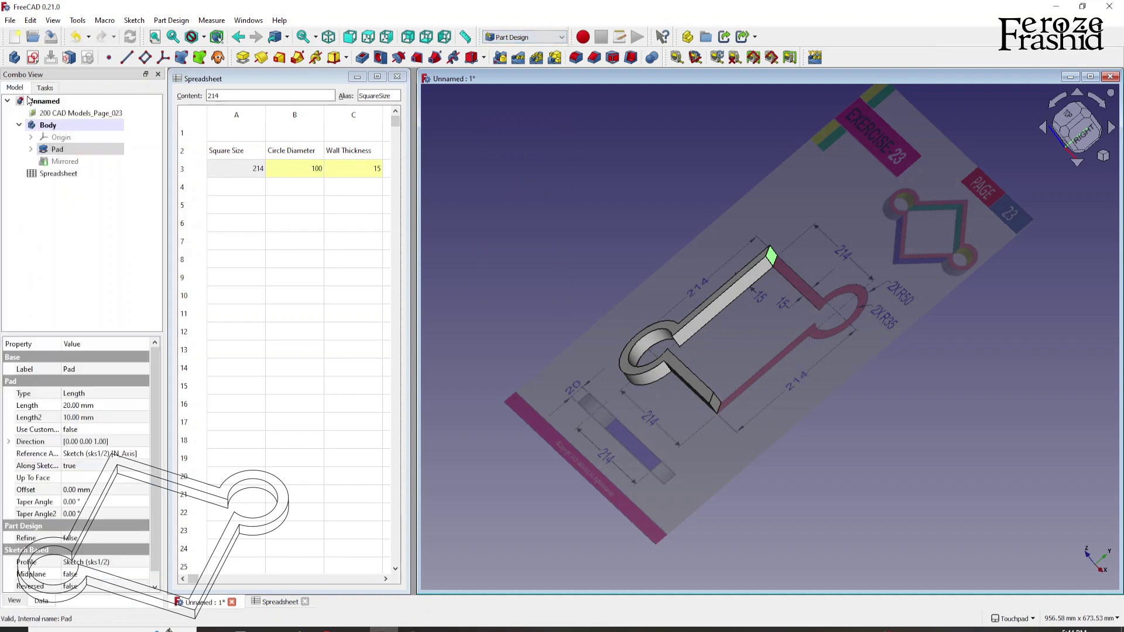
left_click(65, 199)
left_click(64, 162)
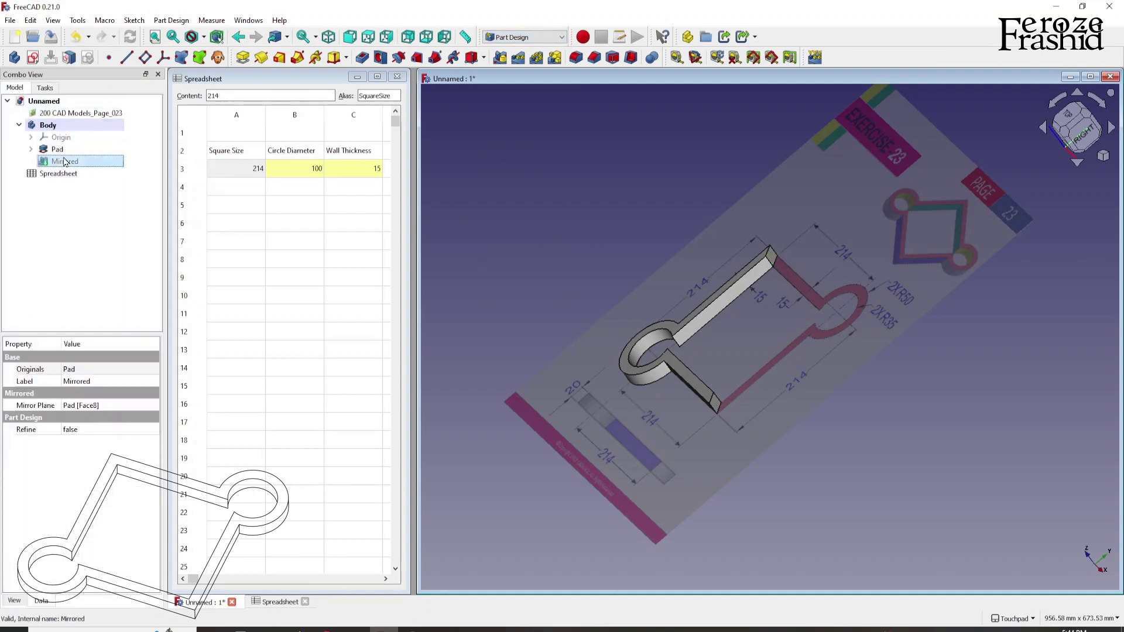
key("space")
Orbit and zoom to view the full frame from above and check its thickness
left_click(664, 219)
middle_click_drag(664, 219, 721, 396)
scroll(859, 188, "up", 6)
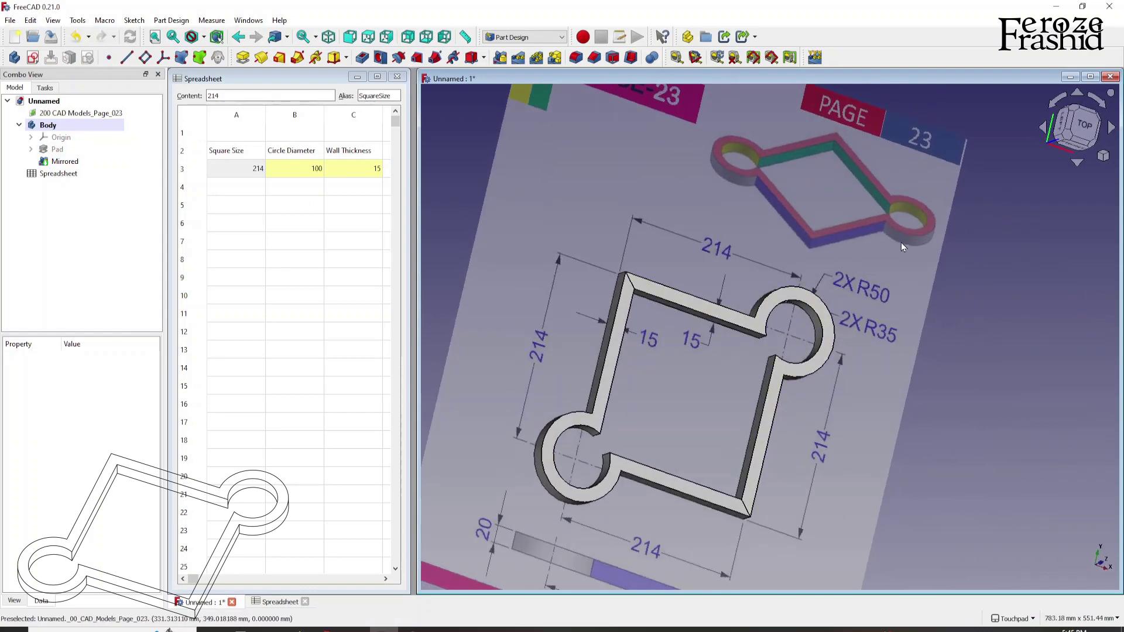
scroll(901, 242, "down", 1)
scroll(772, 353, "up", 4)
middle_click_drag(789, 339, 843, 316)
left_click(288, 196)
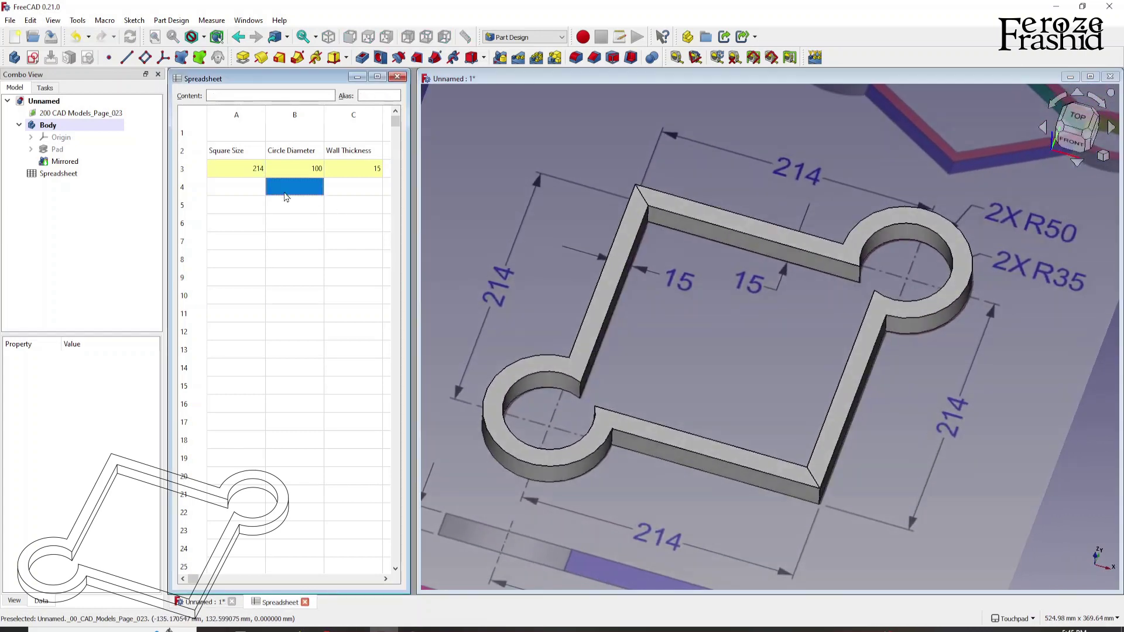
left_click(261, 196)
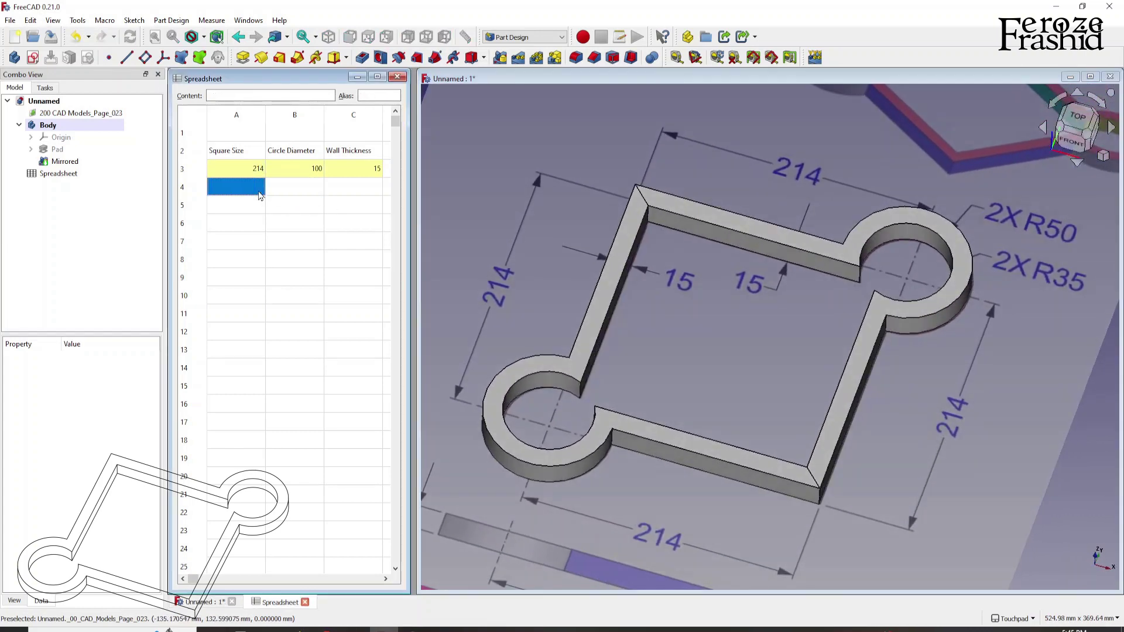
left_click(358, 170)
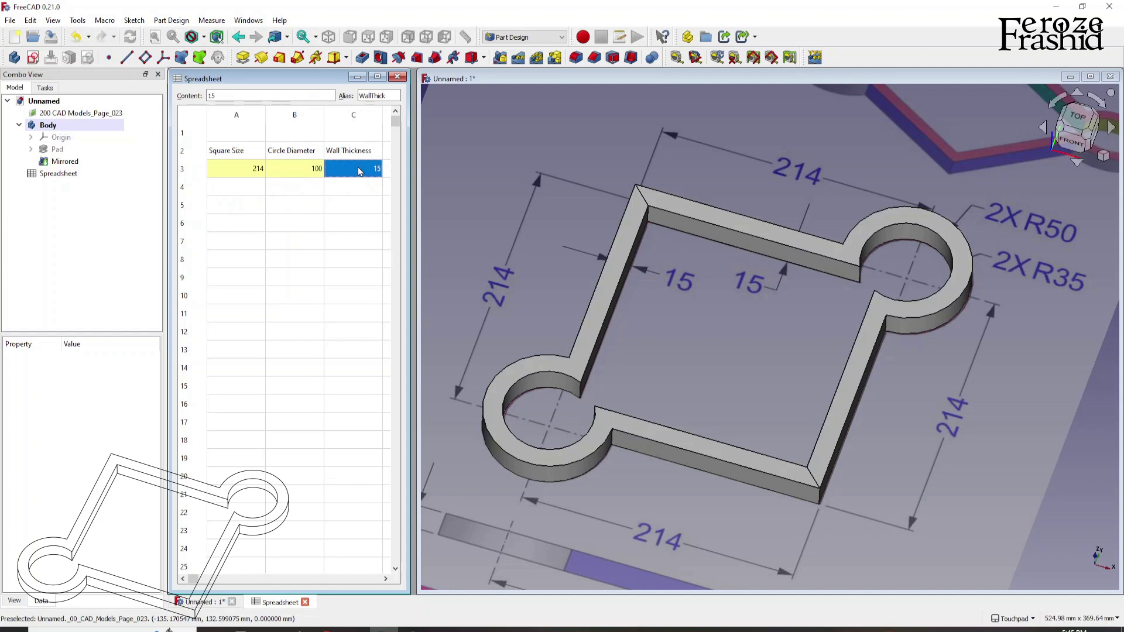
type("25")
key("Return")
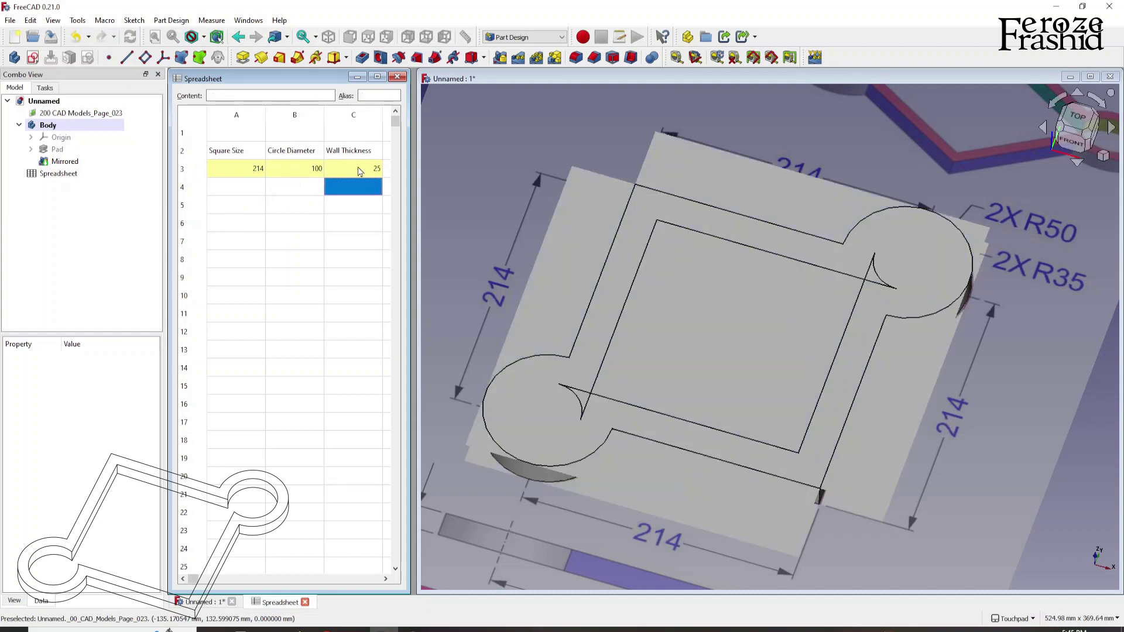
left_click(359, 171)
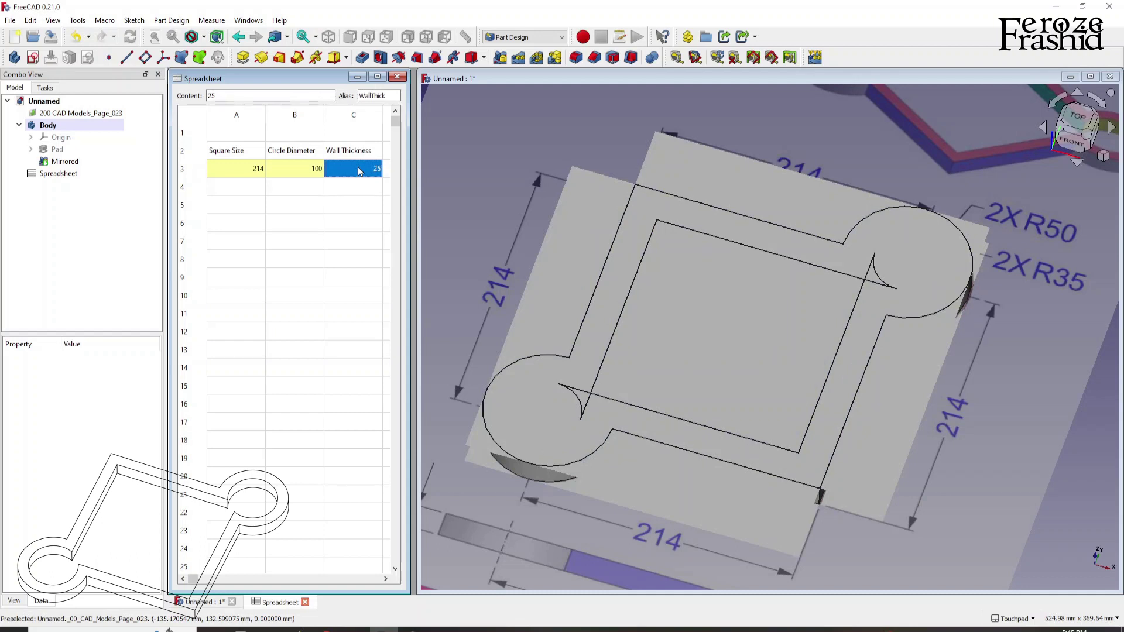
type("15")
key("Return")
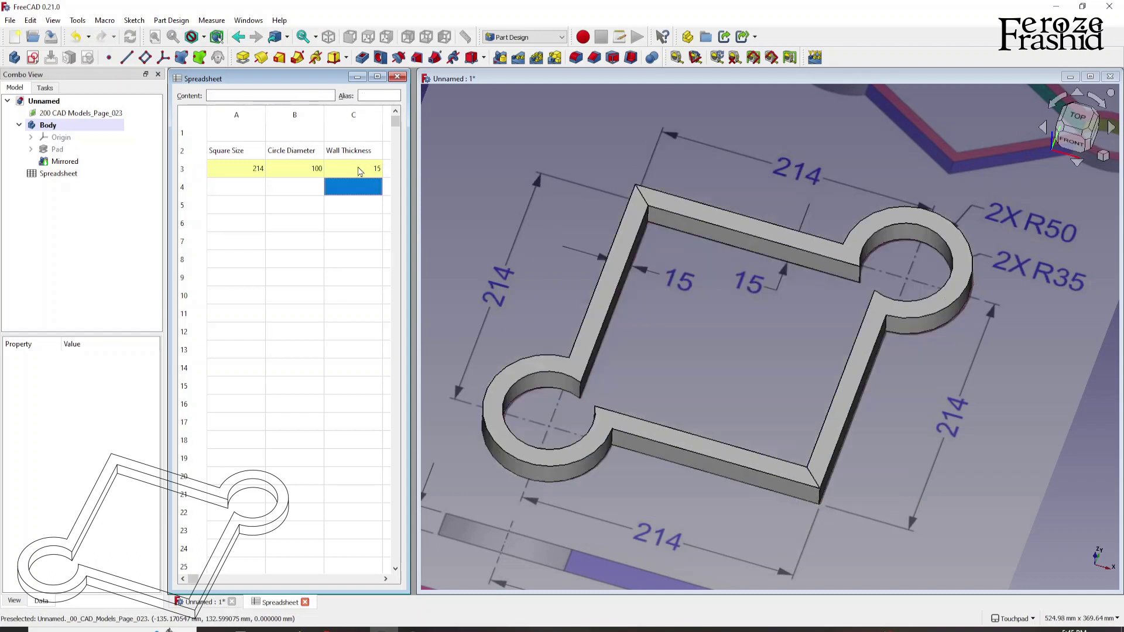
left_click(359, 169)
type("16")
key("Return")
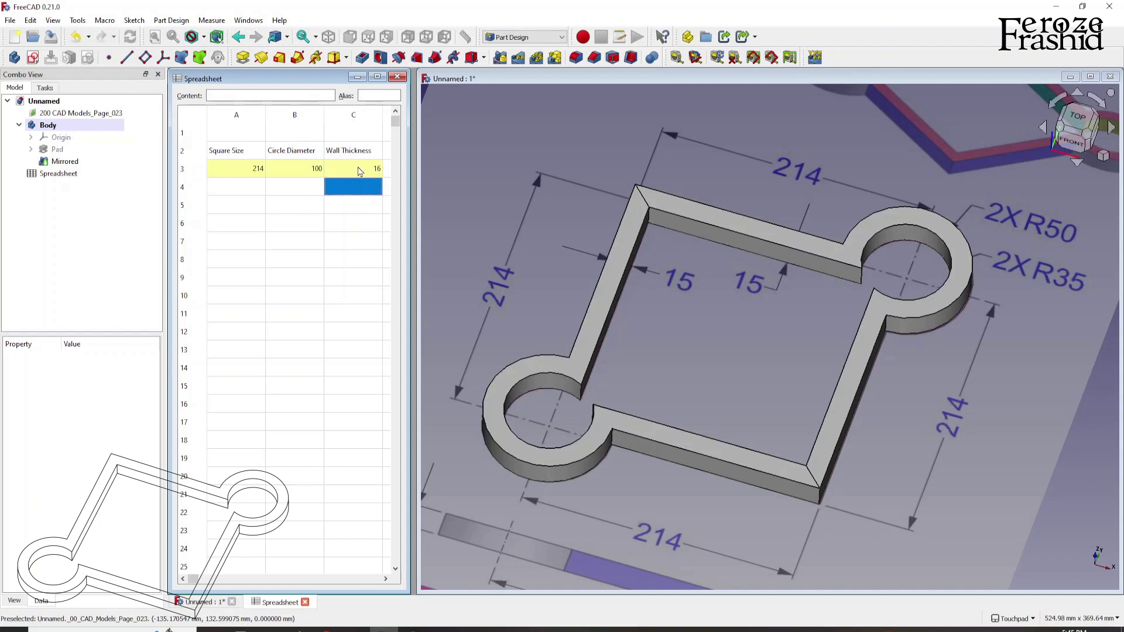
left_click(359, 170)
type("17")
key("Return")
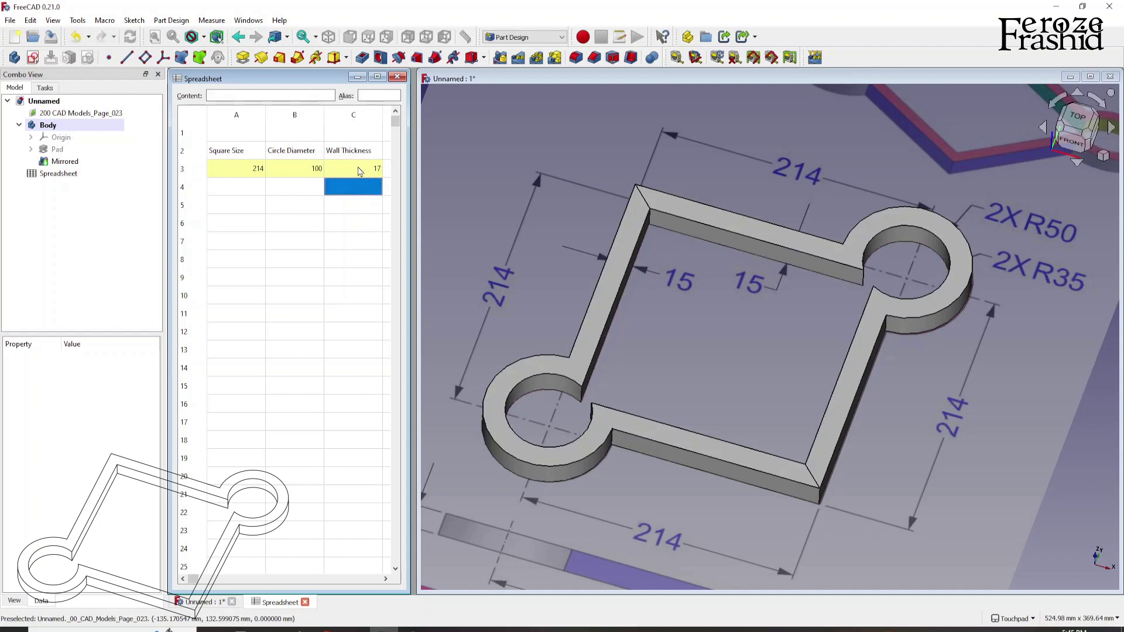
left_click(359, 170)
type("18")
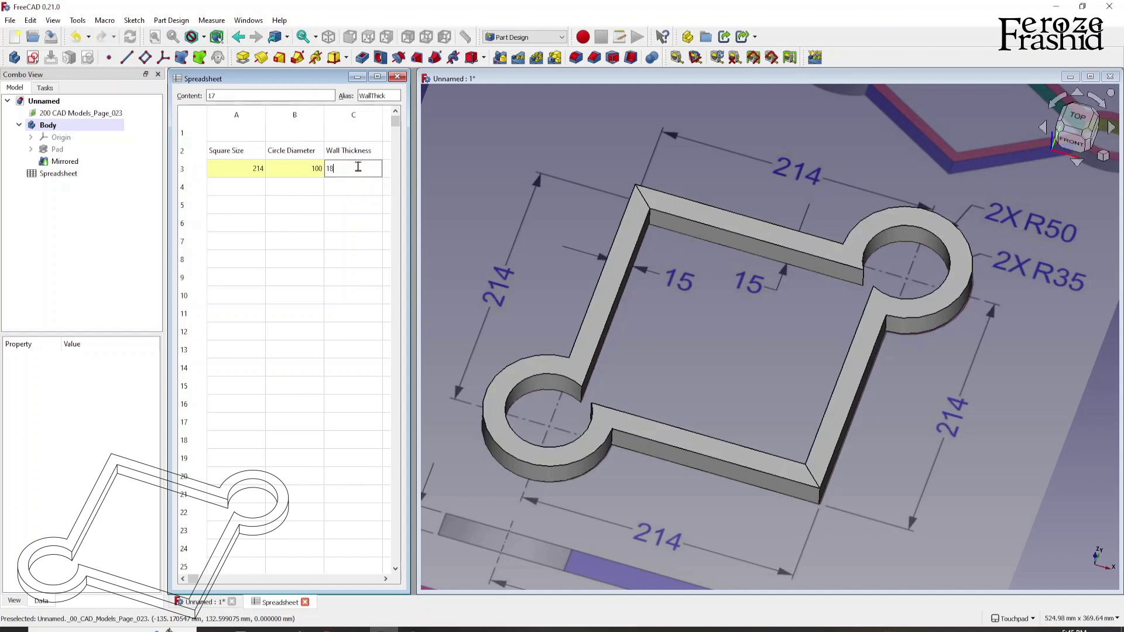
key("Return")
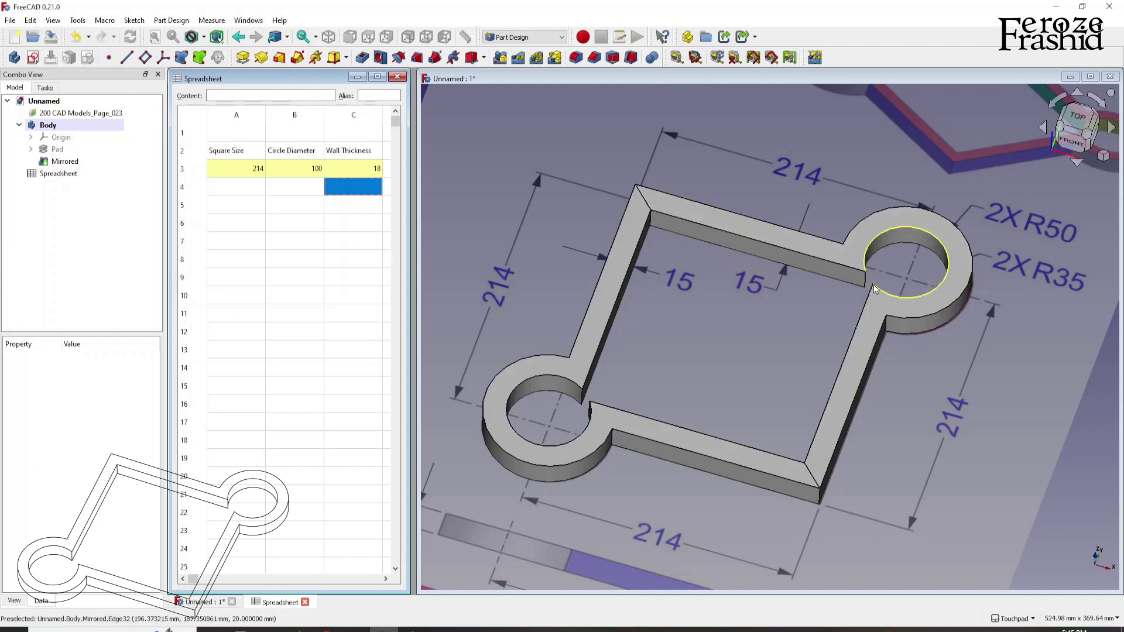
left_click(364, 171)
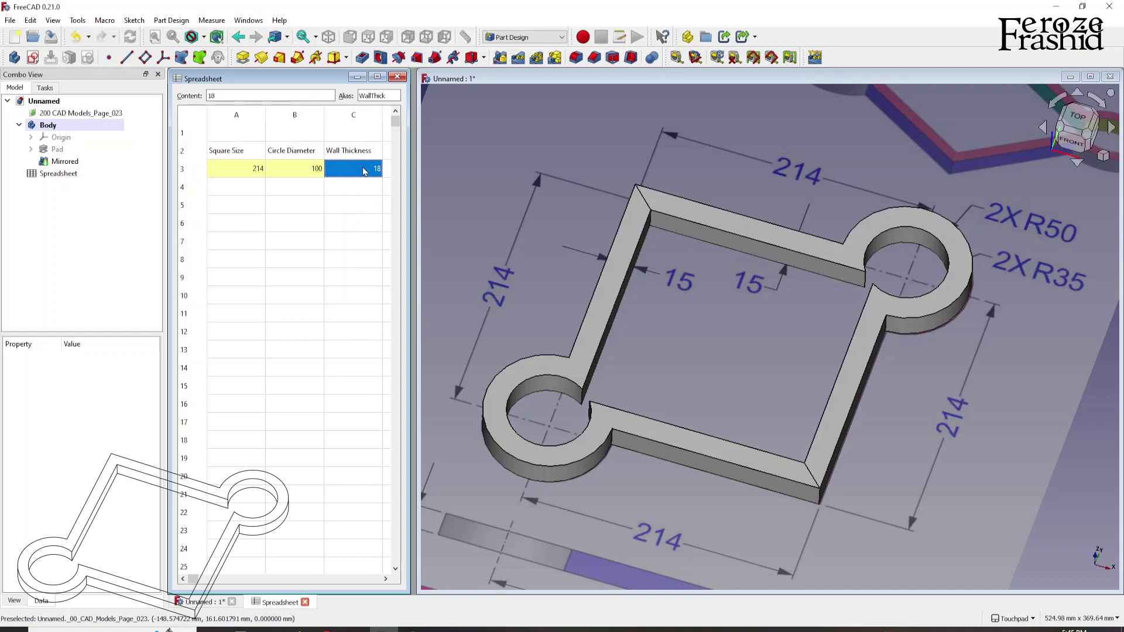
type("10")
key("Return")
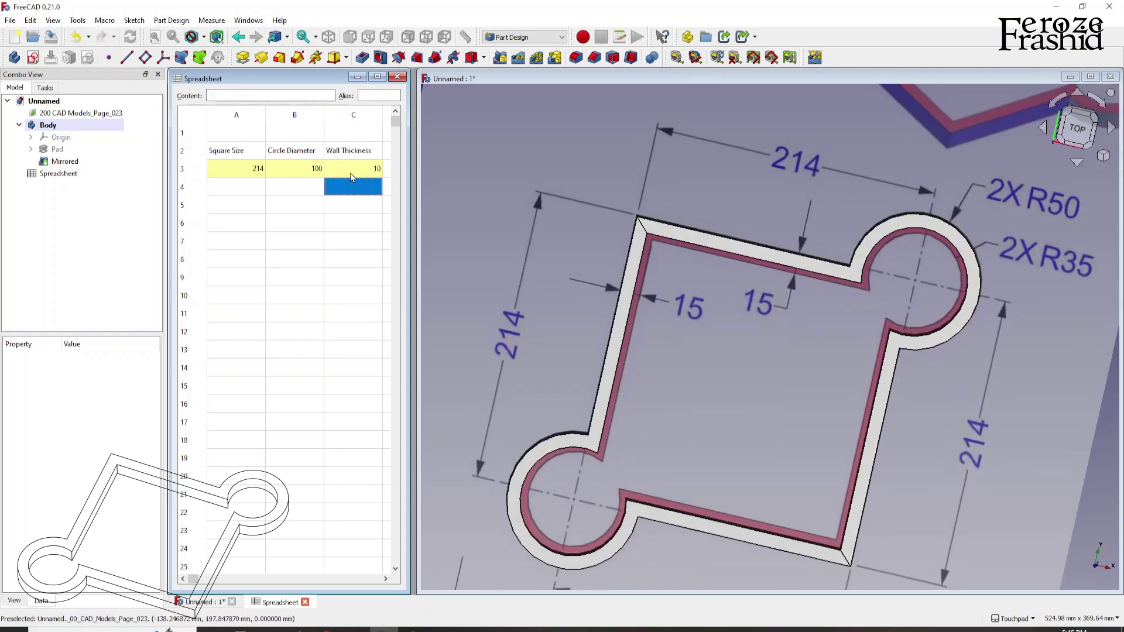
left_click(351, 171)
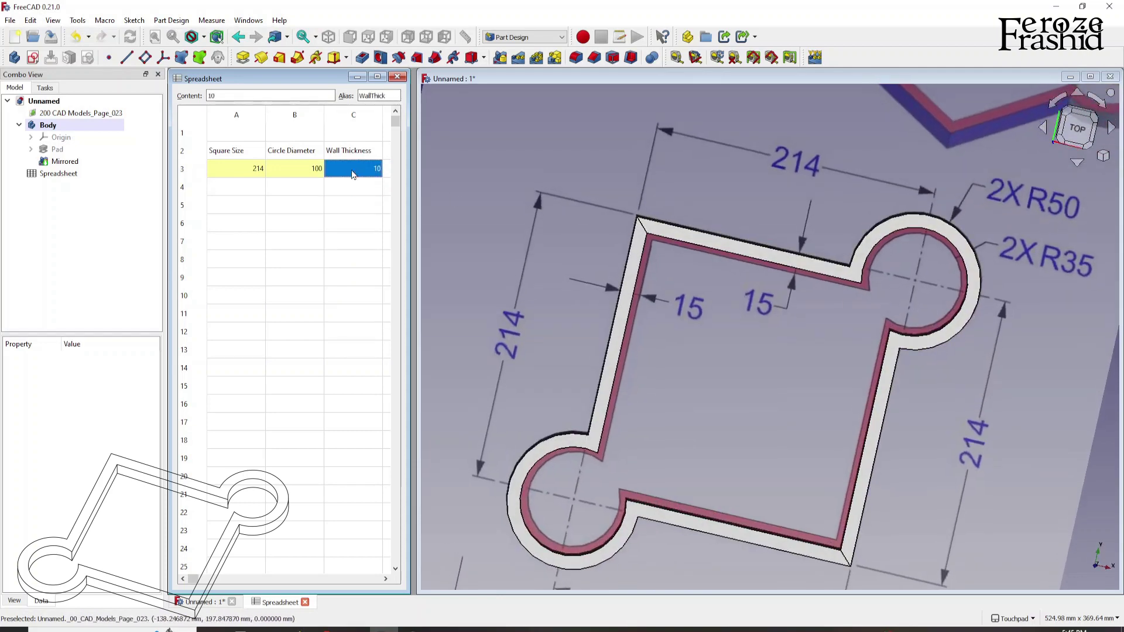
type("2")
key("Return")
scroll(525, 350, "up", 3)
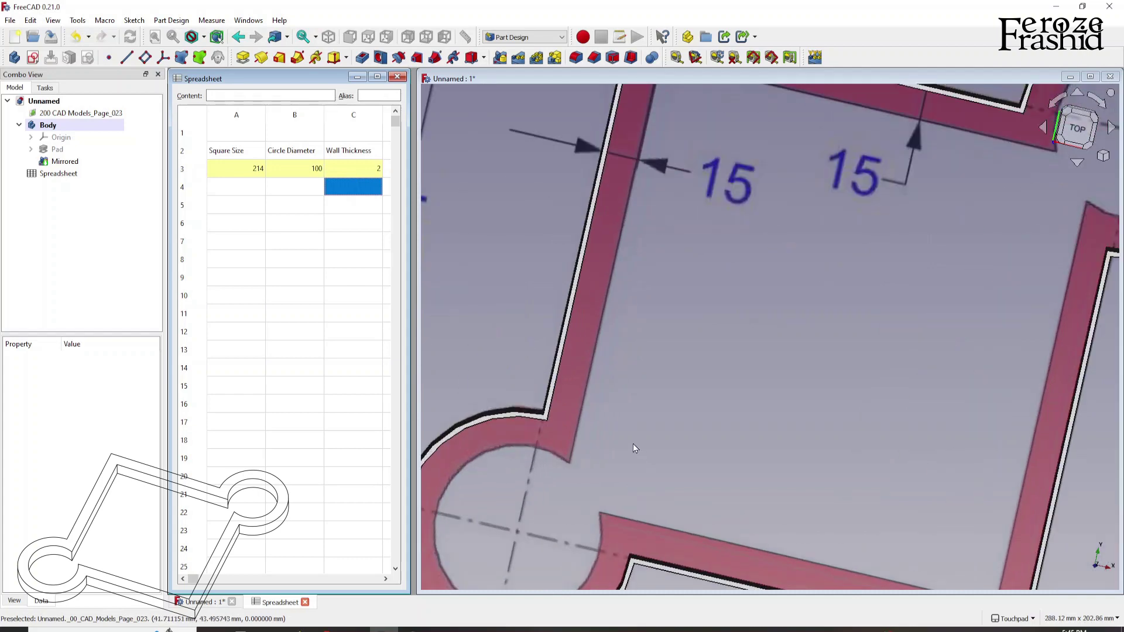
middle_click_drag(633, 444, 611, 371)
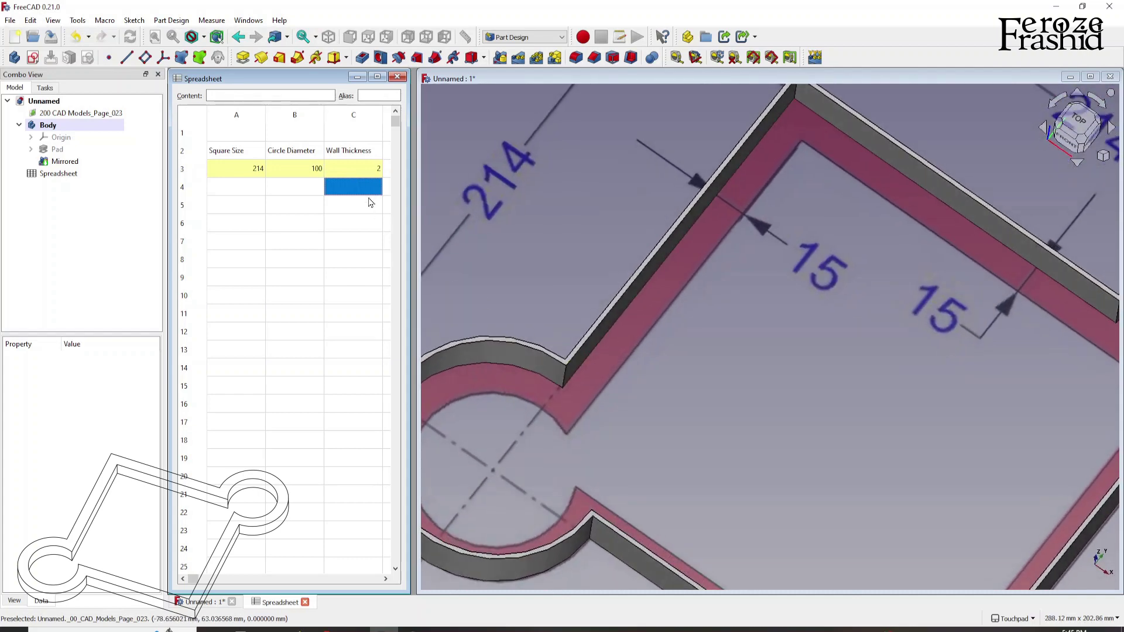
left_click(360, 171)
type("15")
key("Return")
scroll(598, 206, "down", 5)
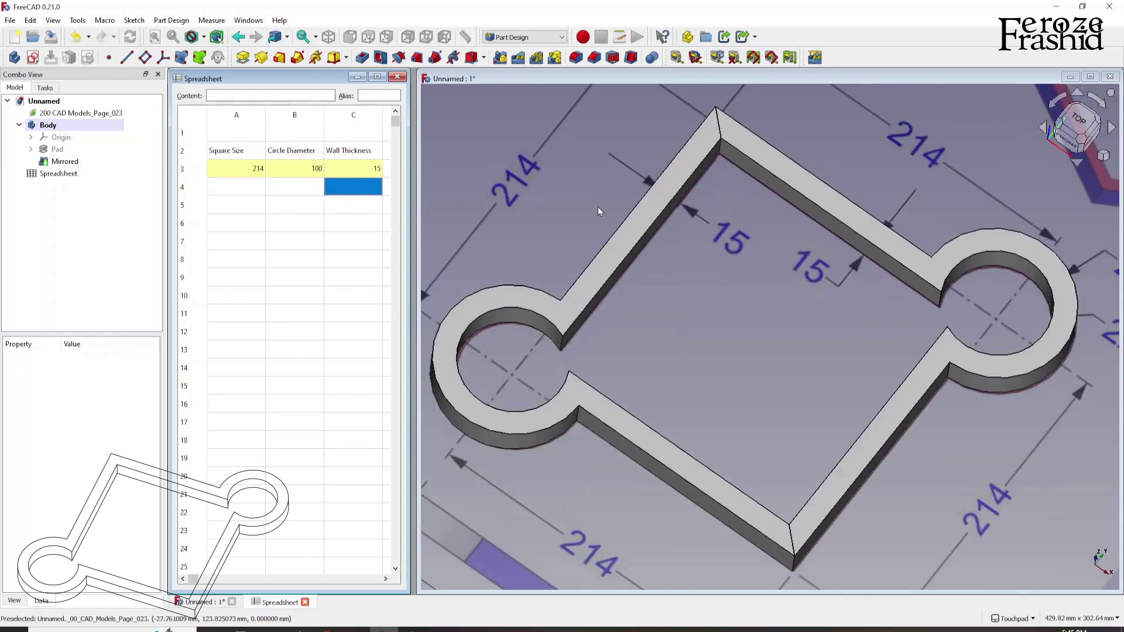
left_click(232, 172)
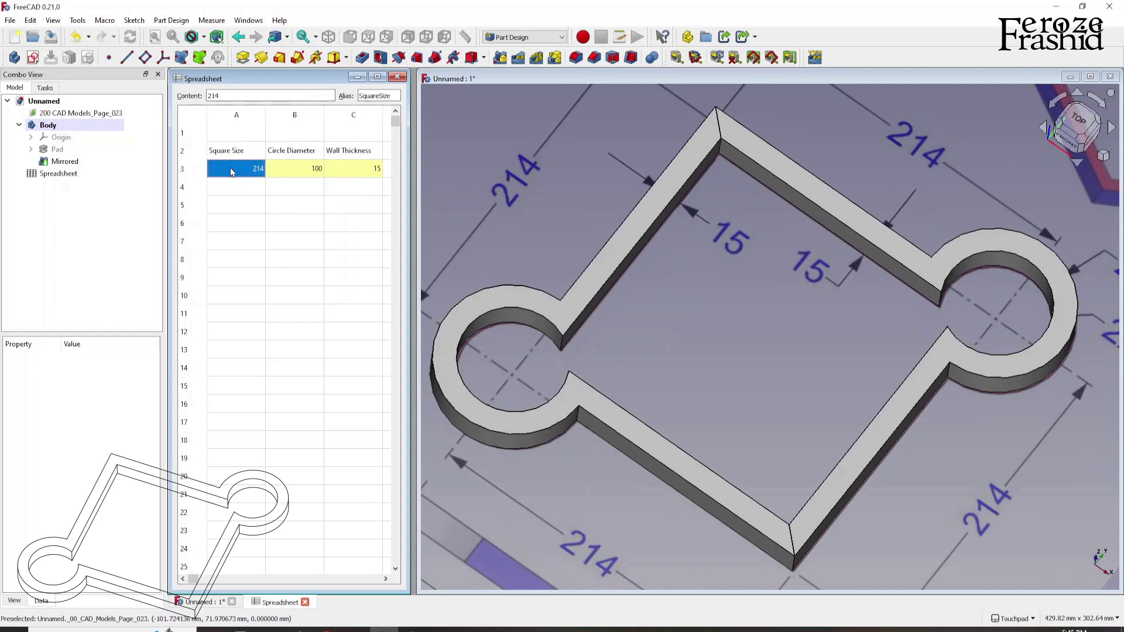
type("250")
key("Return")
scroll(535, 258, "down", 5)
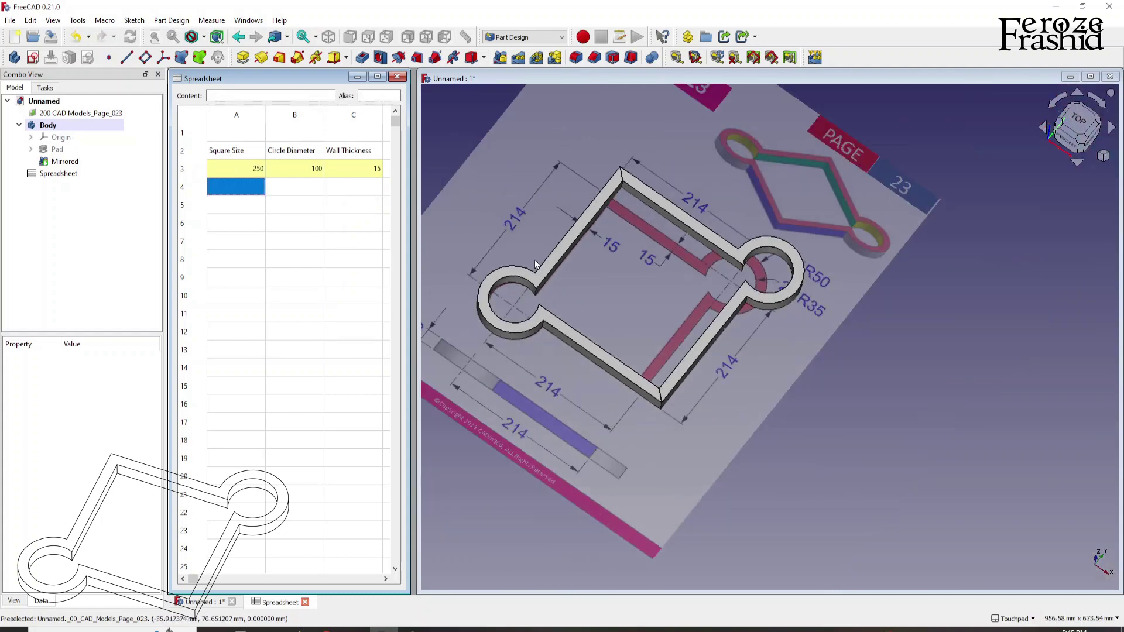
middle_click_drag(618, 331, 673, 223)
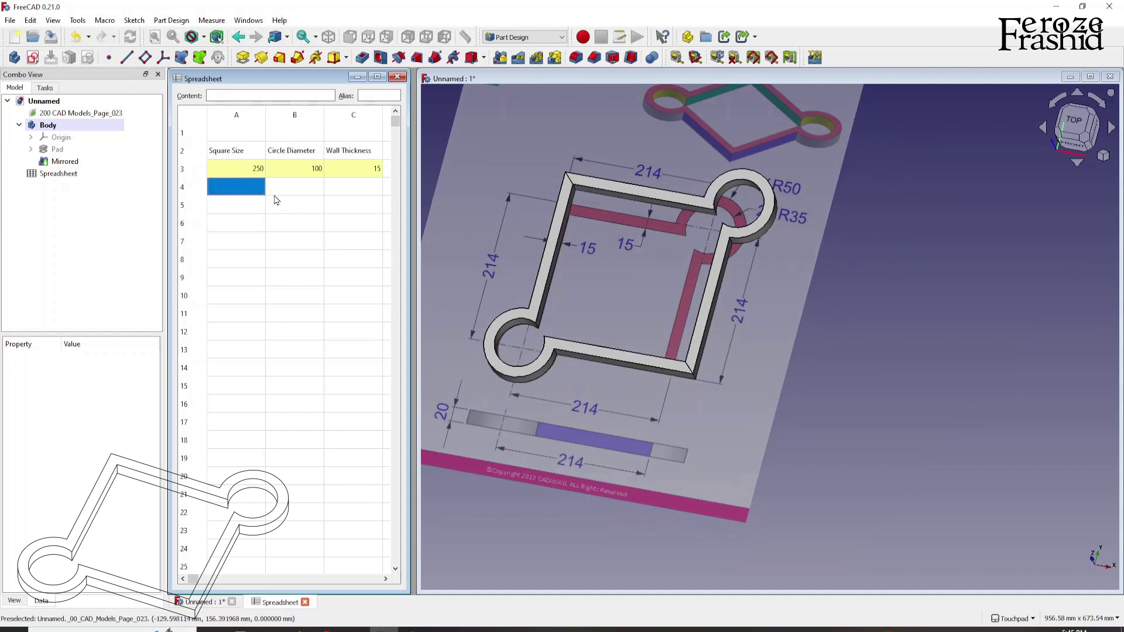
left_click(249, 169)
type("150")
key("Return")
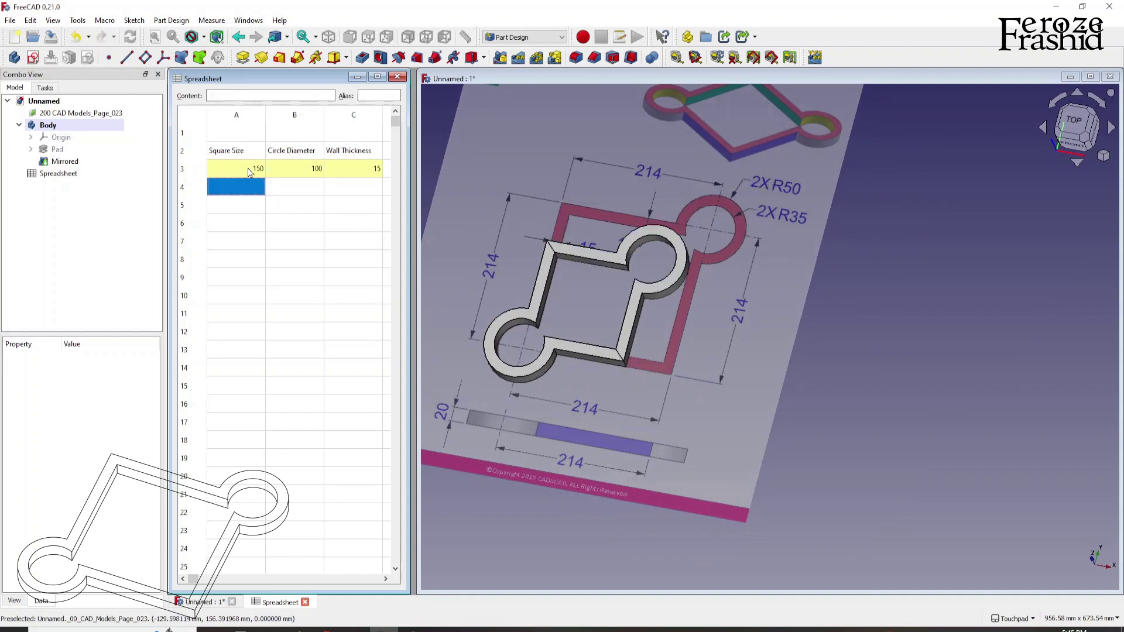
left_click(252, 175)
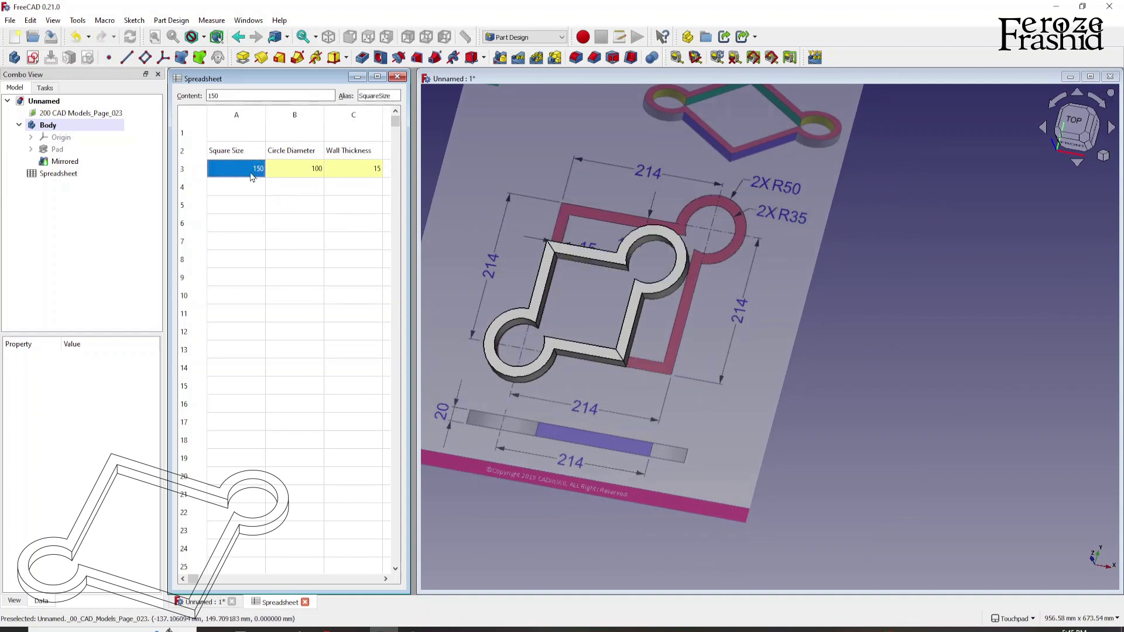
type("214")
key("Return")
left_click(326, 169)
left_click(312, 174)
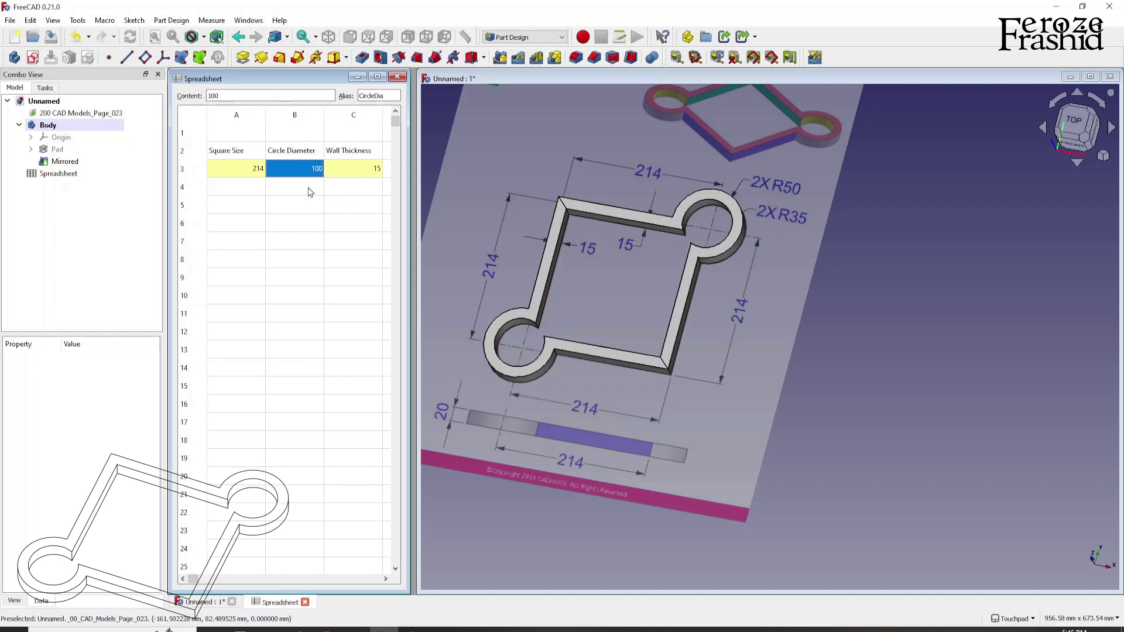
type("95")
key("Return")
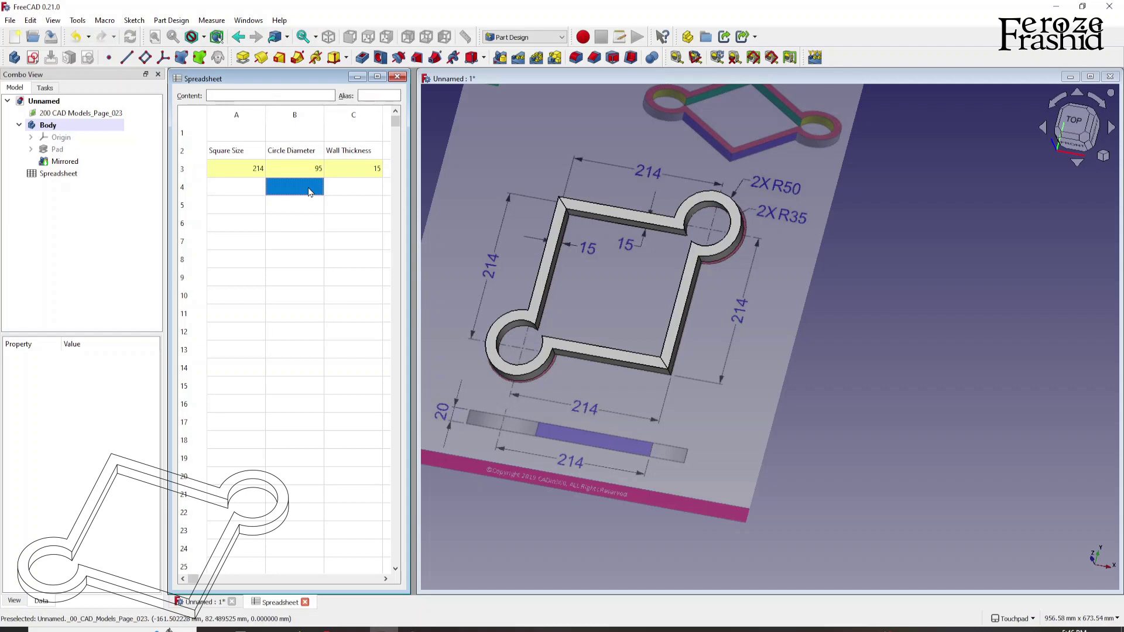
left_click(301, 173)
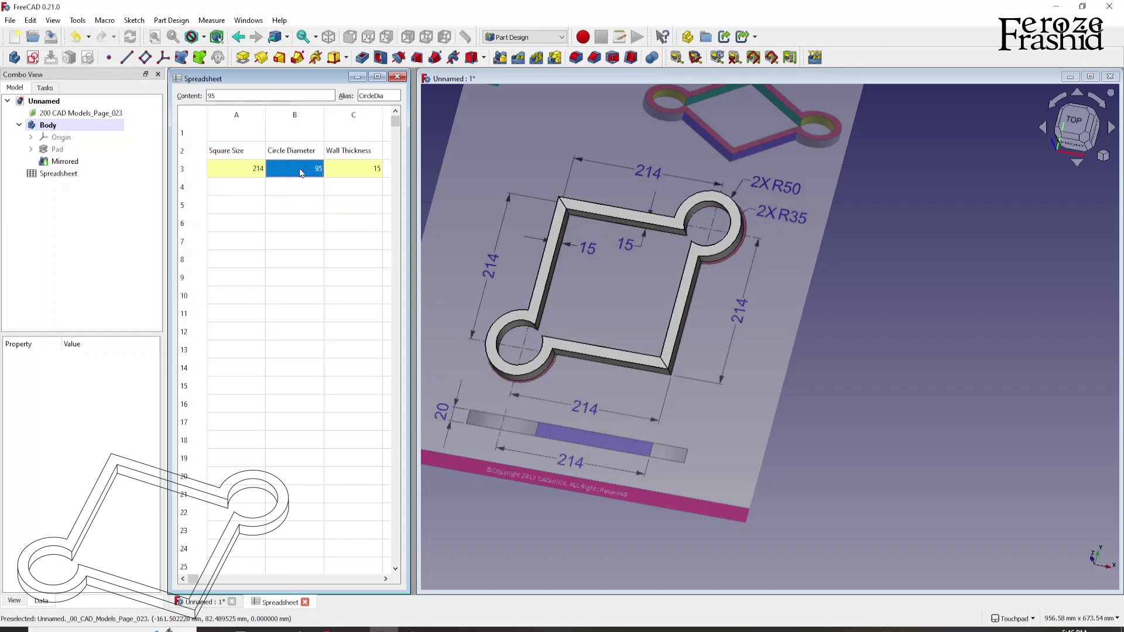
type("9")
key("Return")
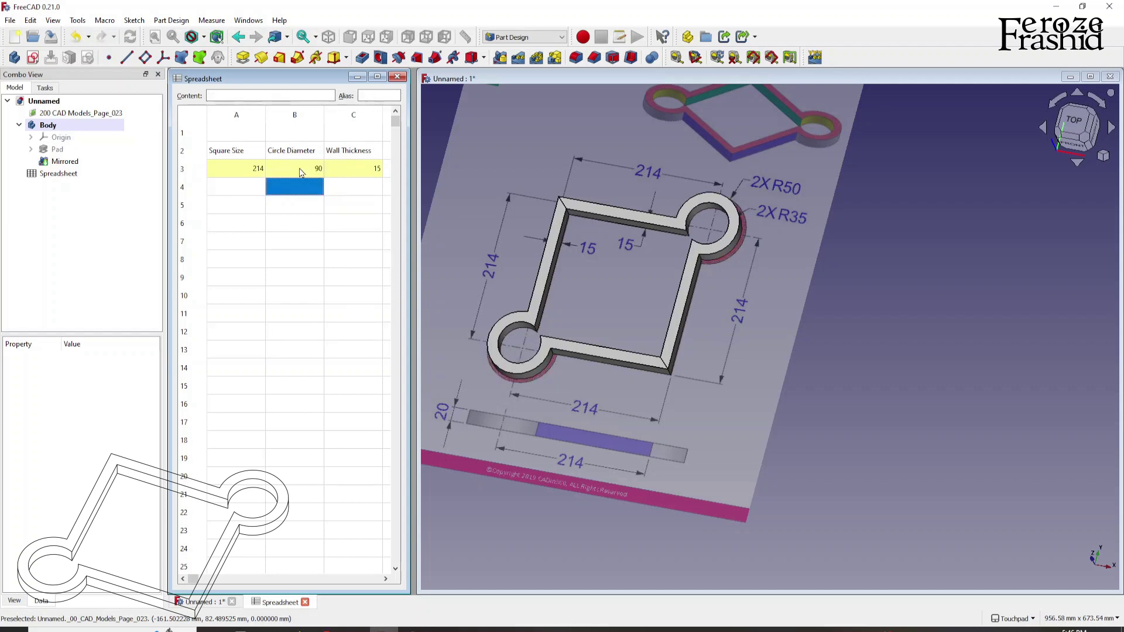
left_click(302, 172)
type("80")
key("Return")
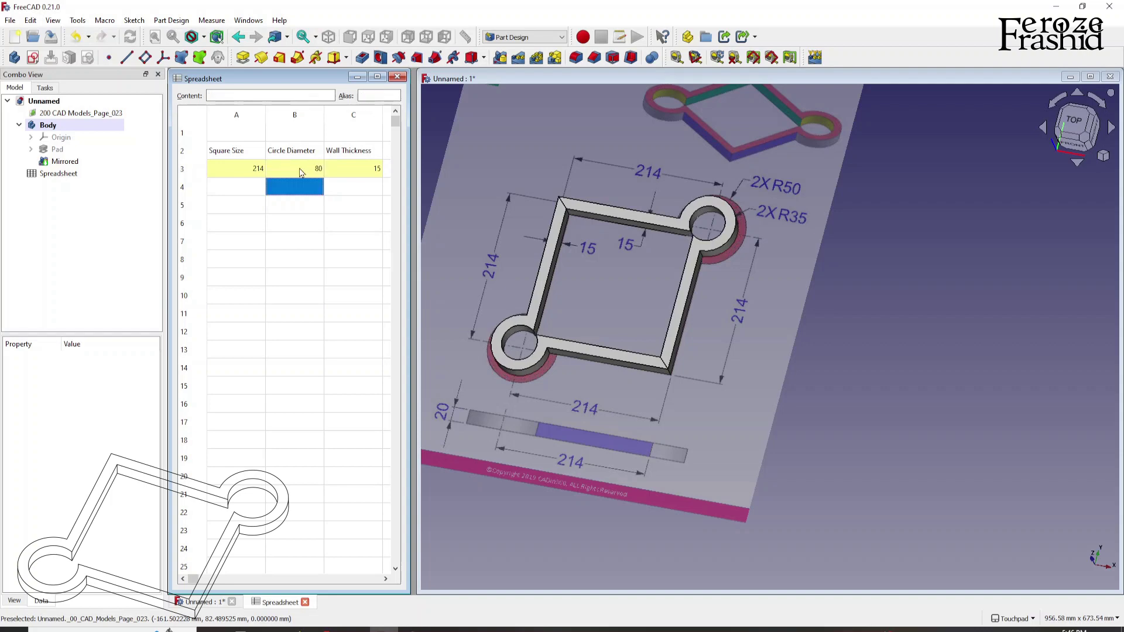
scroll(566, 387, "up", 5)
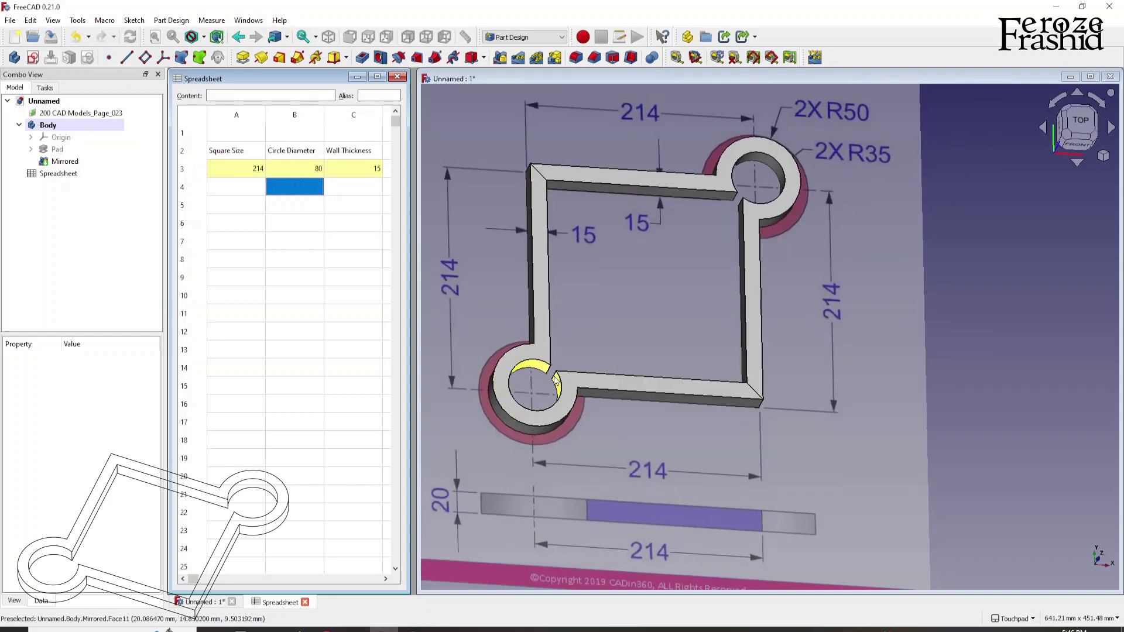
scroll(434, 316, "up", 3)
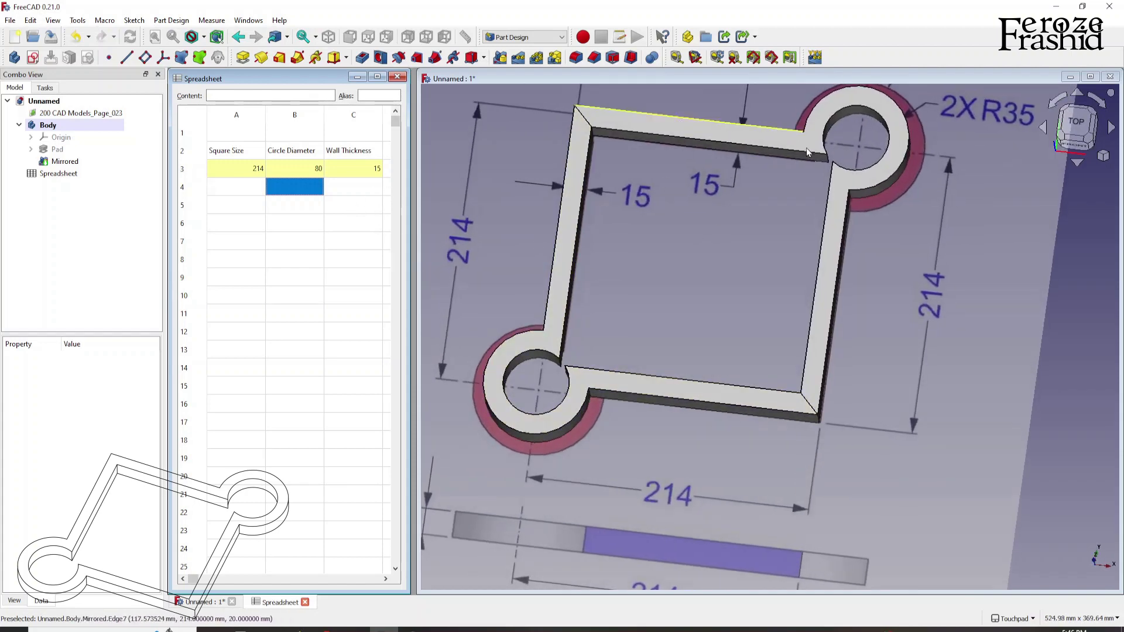
left_click(315, 172)
type("100")
key("Return")
scroll(689, 325, "down", 3)
scroll(631, 221, "up", 3)
middle_click_drag(631, 221, 552, 262)
scroll(654, 440, "up", 3)
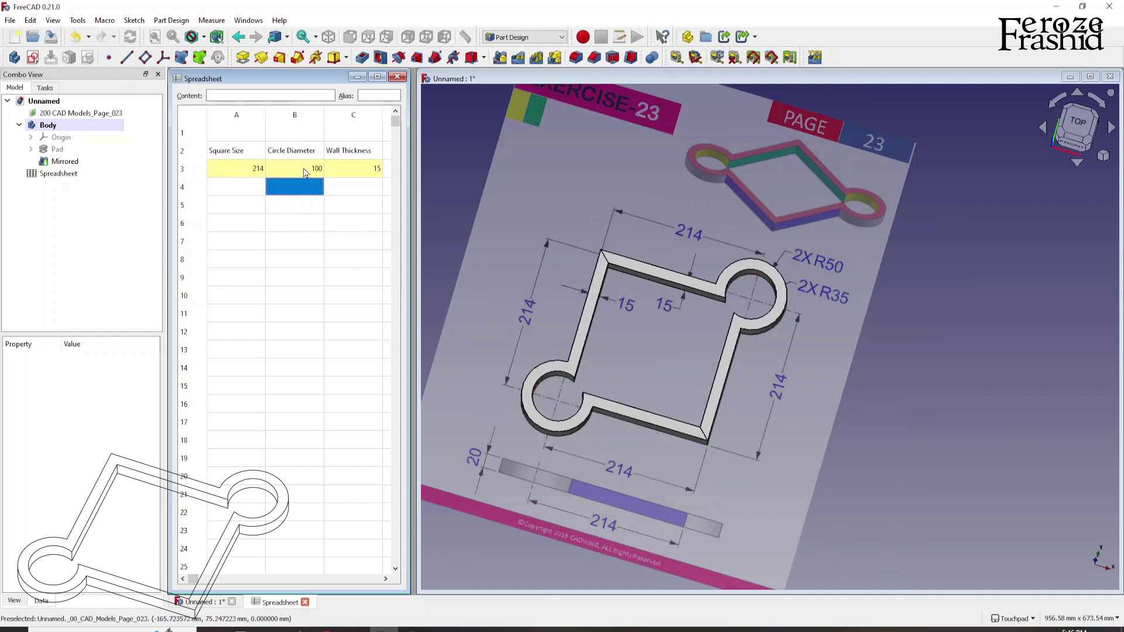
scroll(729, 340, "up", 2)
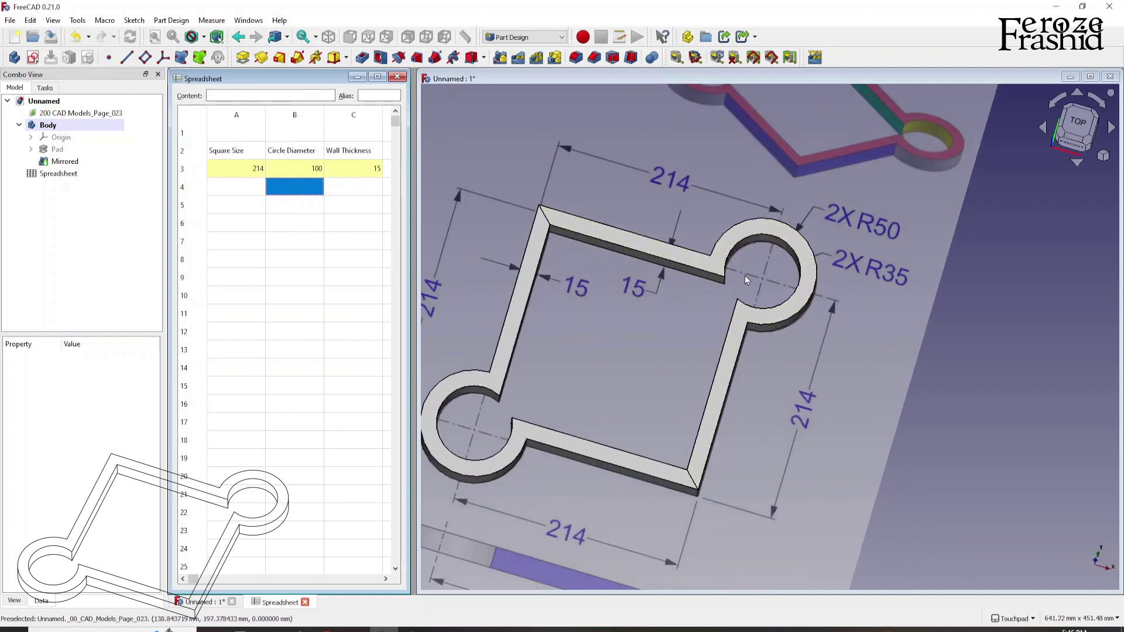
middle_click_drag(788, 361, 862, 360)
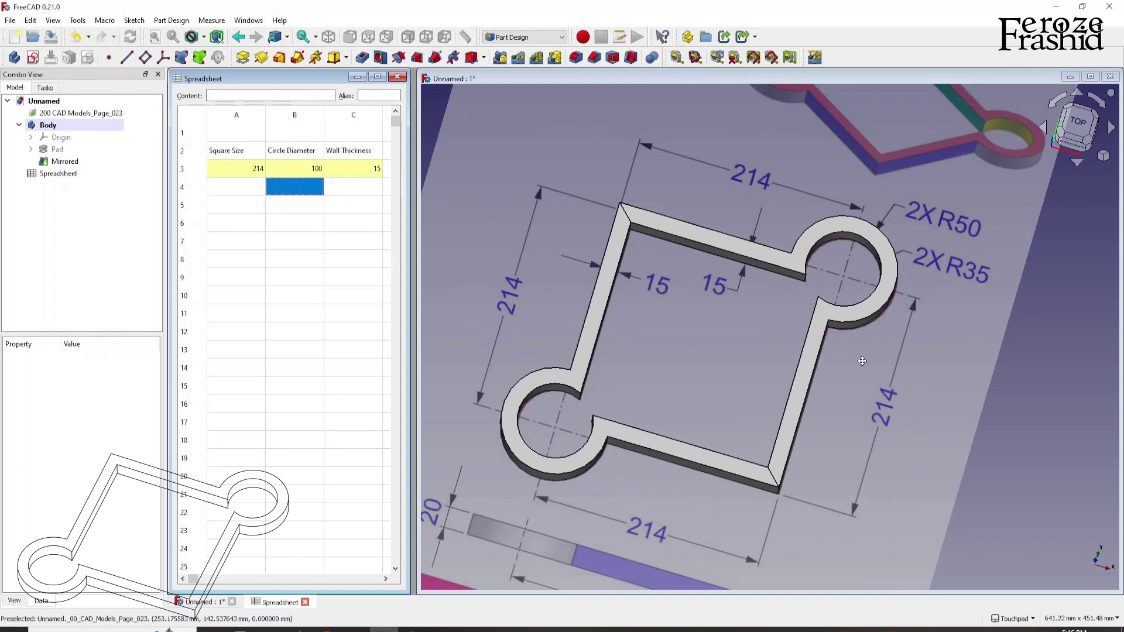